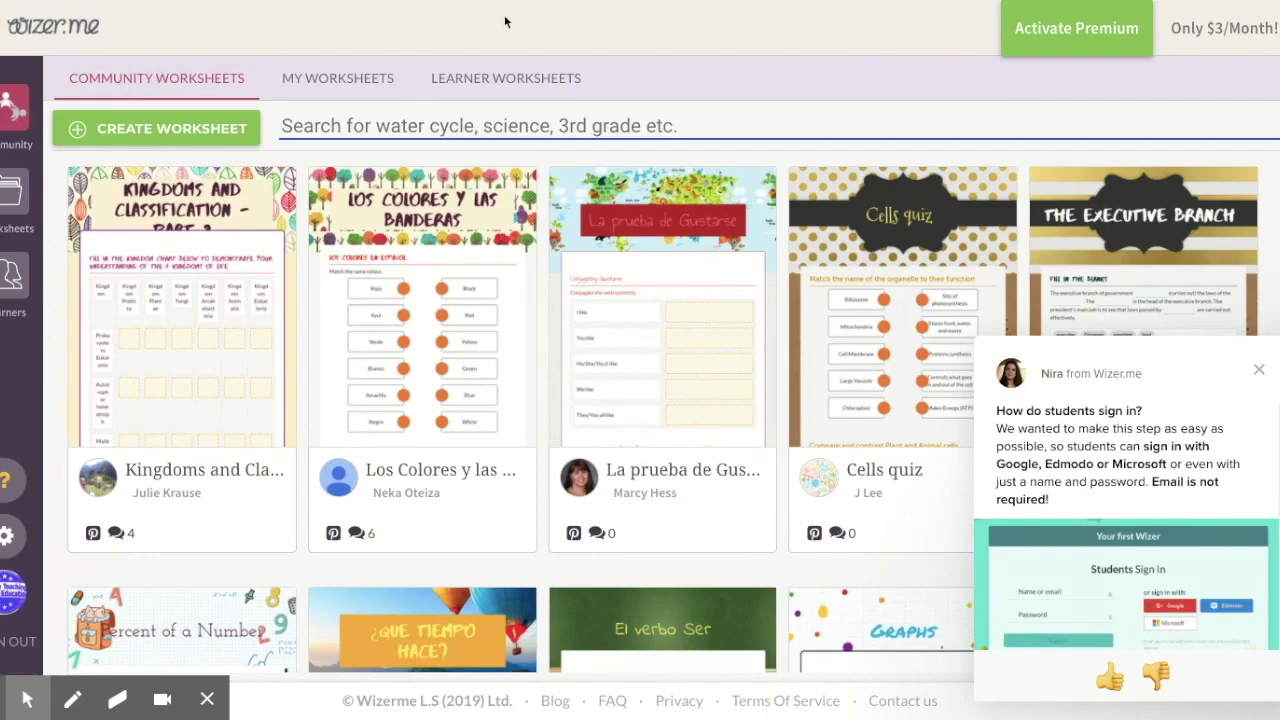
# Step: Search the community worksheets for "gorillas fractions"
pyautogui.write('goo')
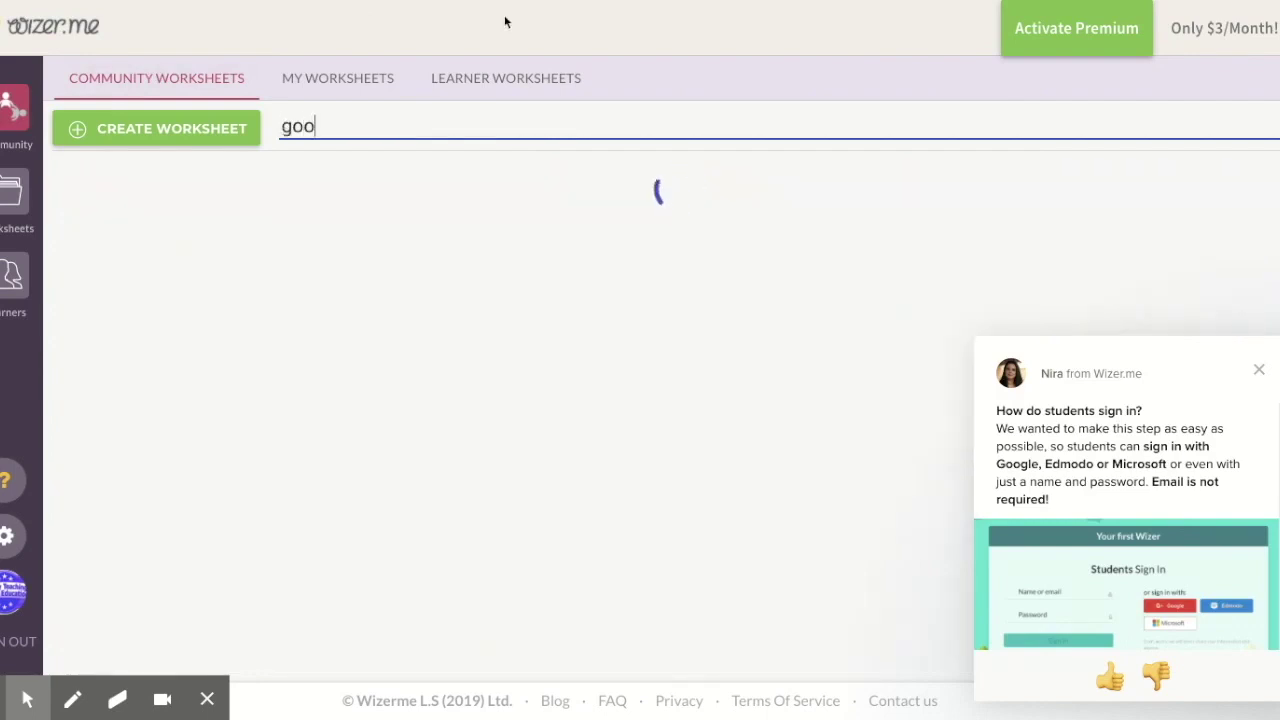
pyautogui.press('BackSpace')
pyautogui.press('BackSpace')
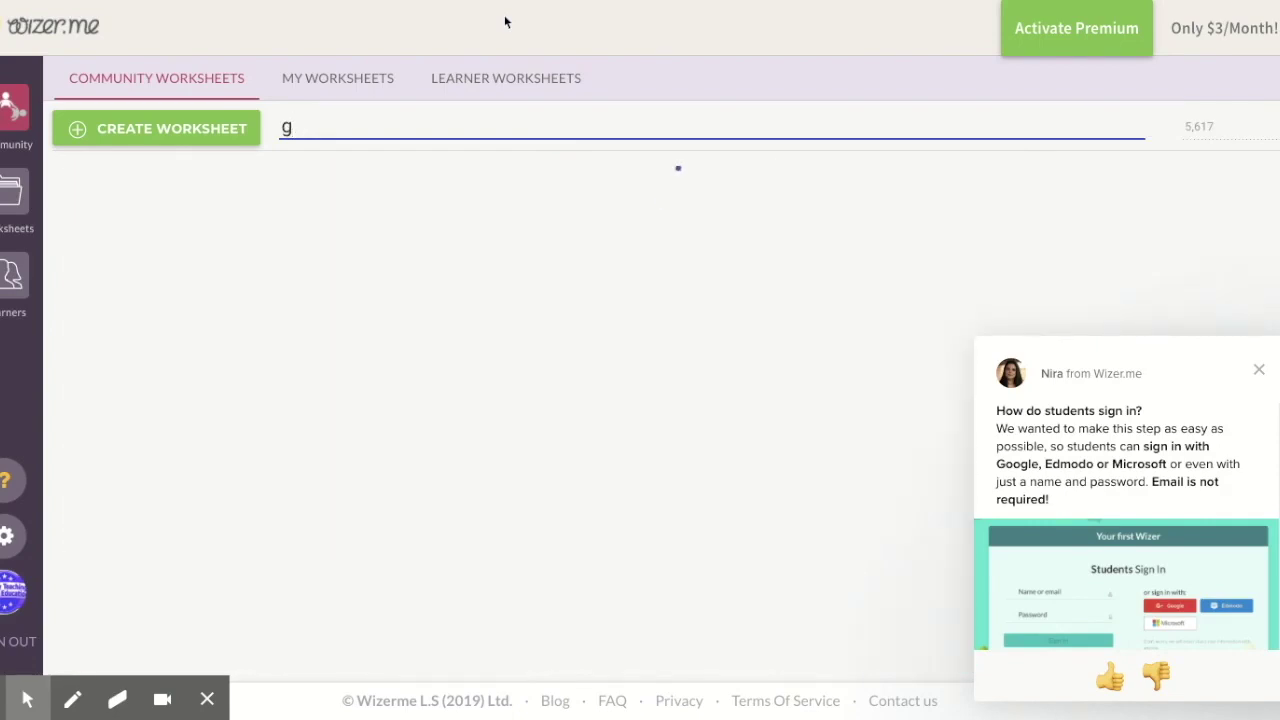
pyautogui.write('or')
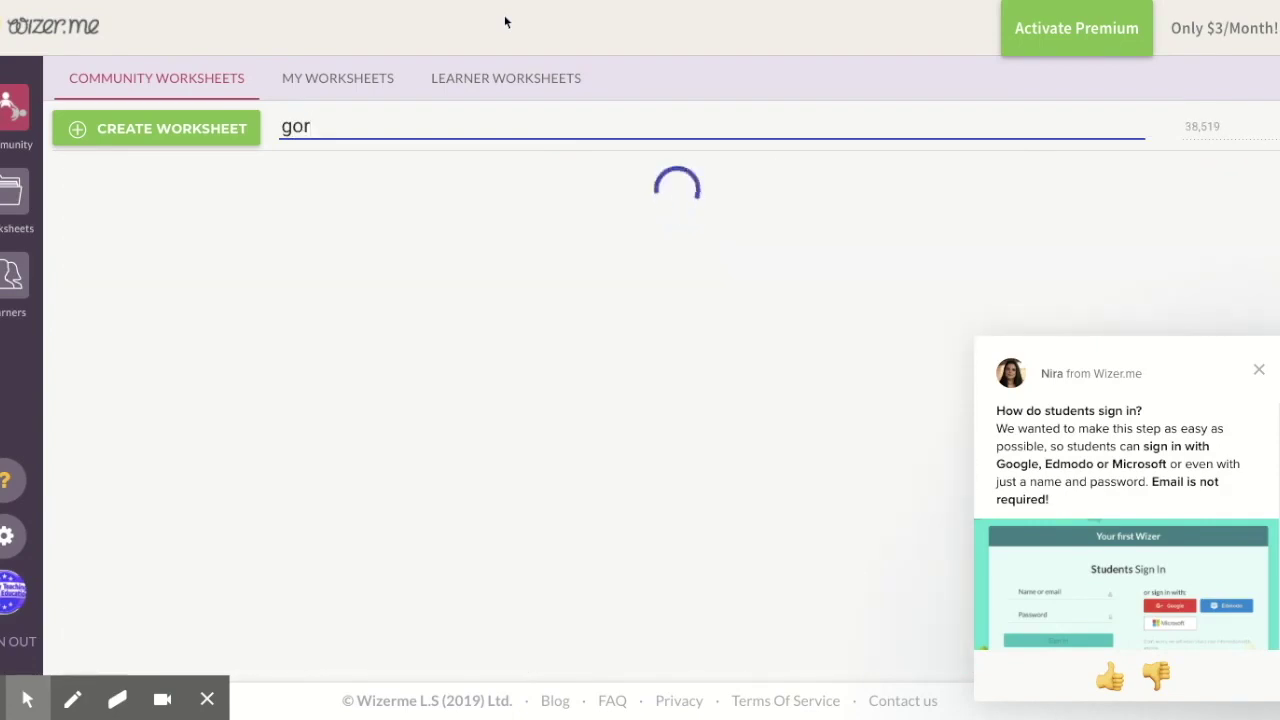
pyautogui.write('illas fractions')
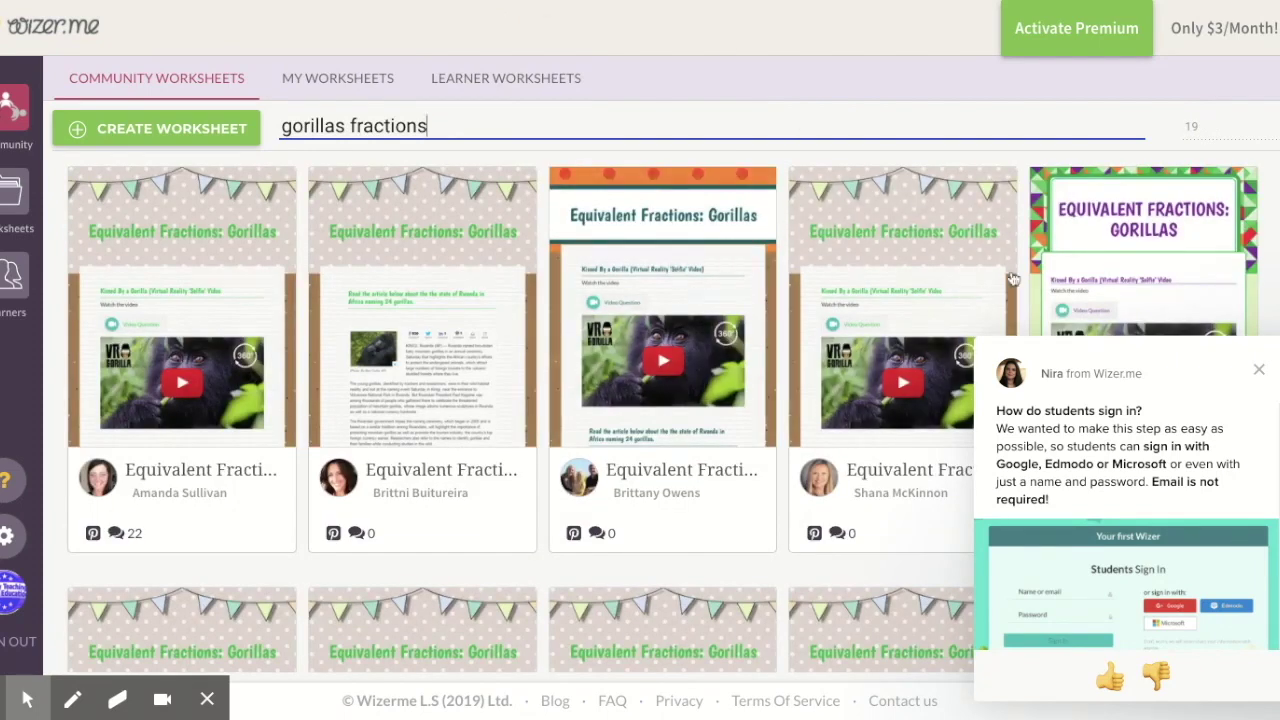
# Step: Browse the matching worksheets and open the first "Equivalent Fractions: Gorillas" worksheet
pyautogui.scroll(-3, 800, 383)
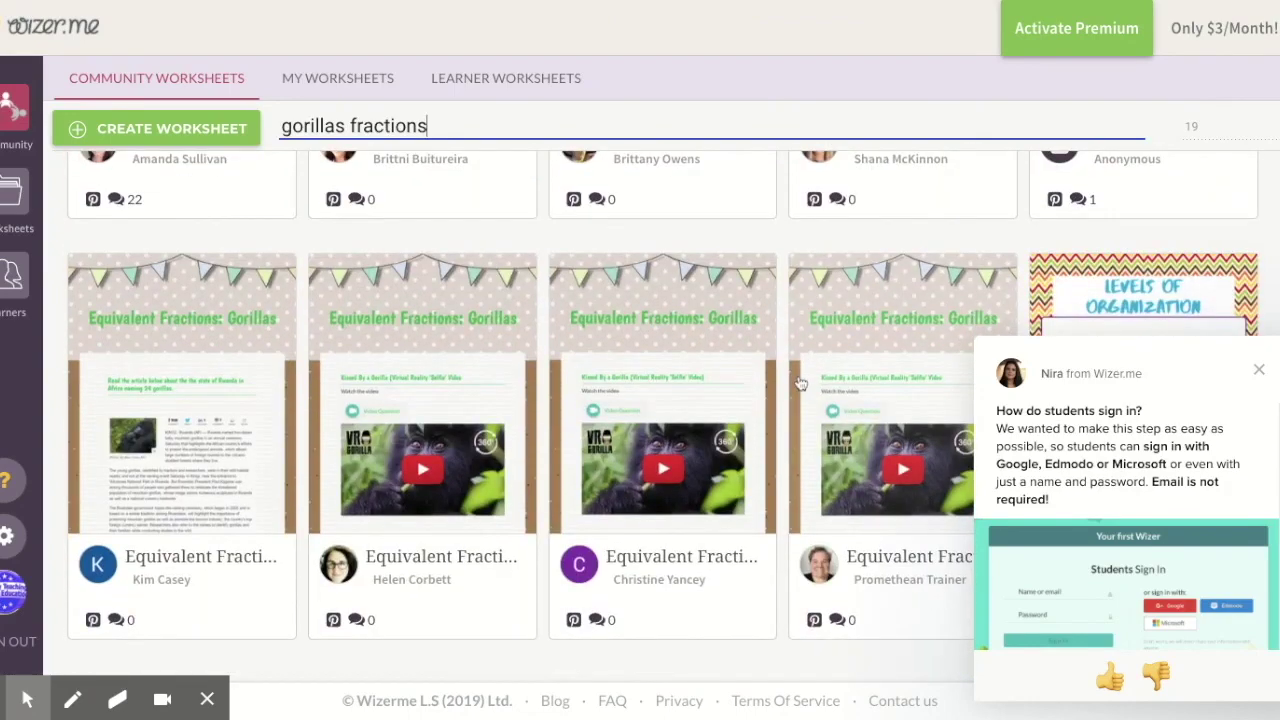
pyautogui.scroll(3, 800, 383)
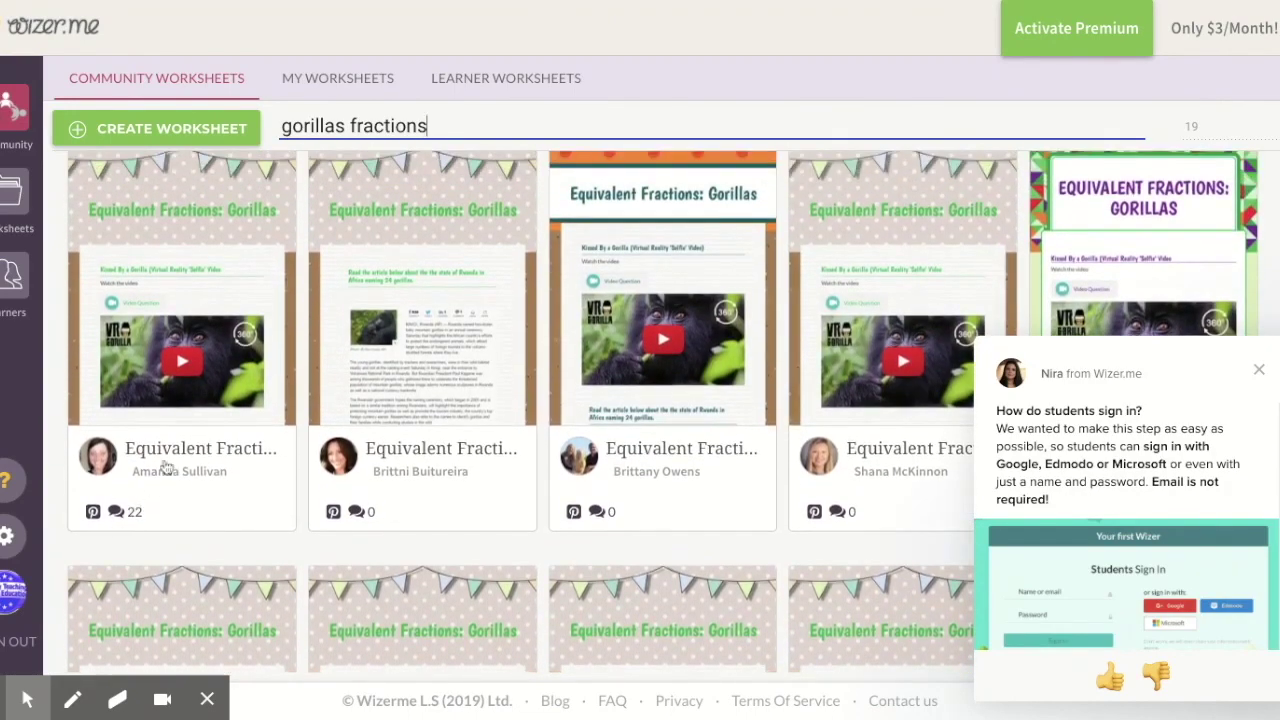
pyautogui.click(172, 218)
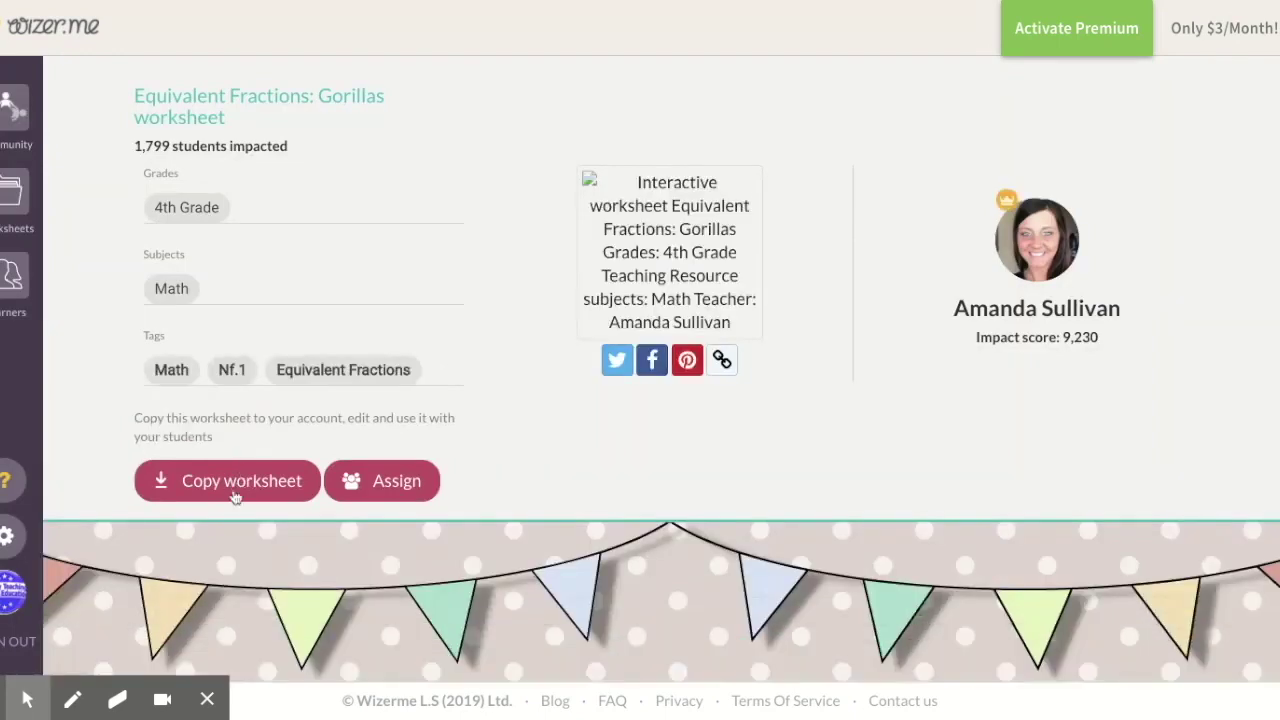
# Step: Look through the gorilla worksheet's video, article, area-model questions and equivalent fractions matching exercise
pyautogui.scroll(-3, 781, 506)
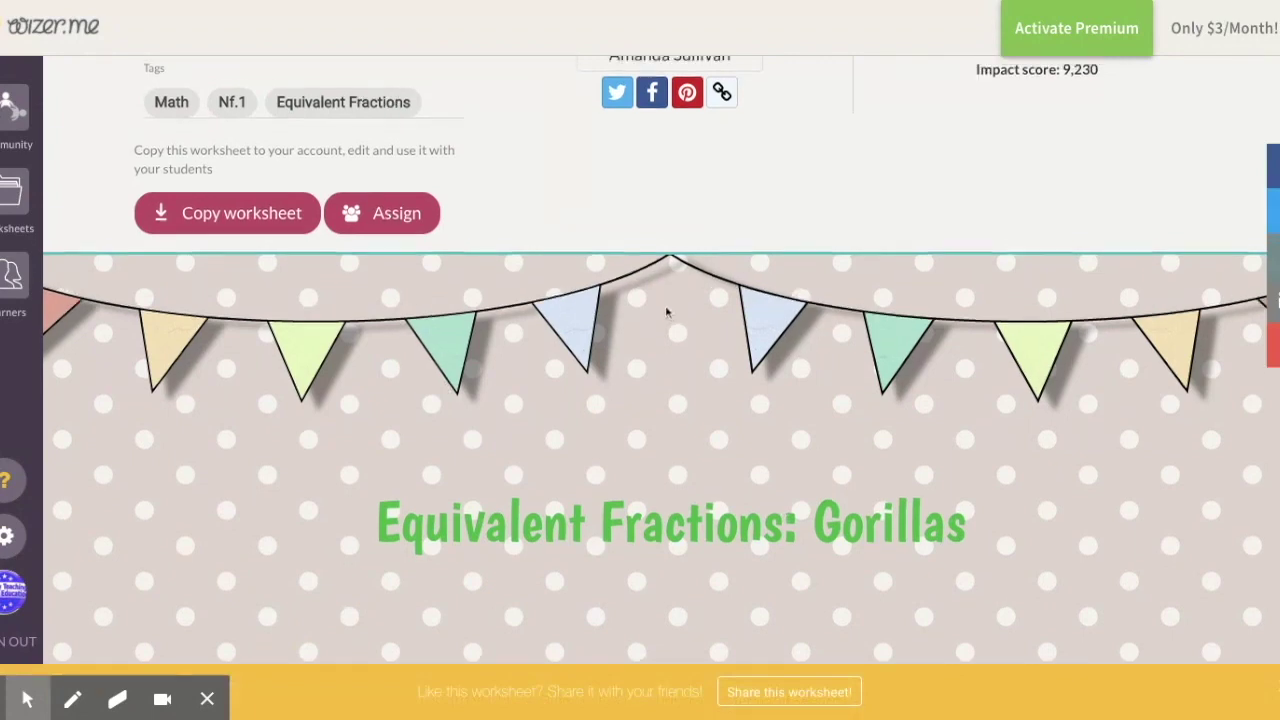
pyautogui.scroll(-3, 667, 312)
pyautogui.scroll(-3, 812, 280)
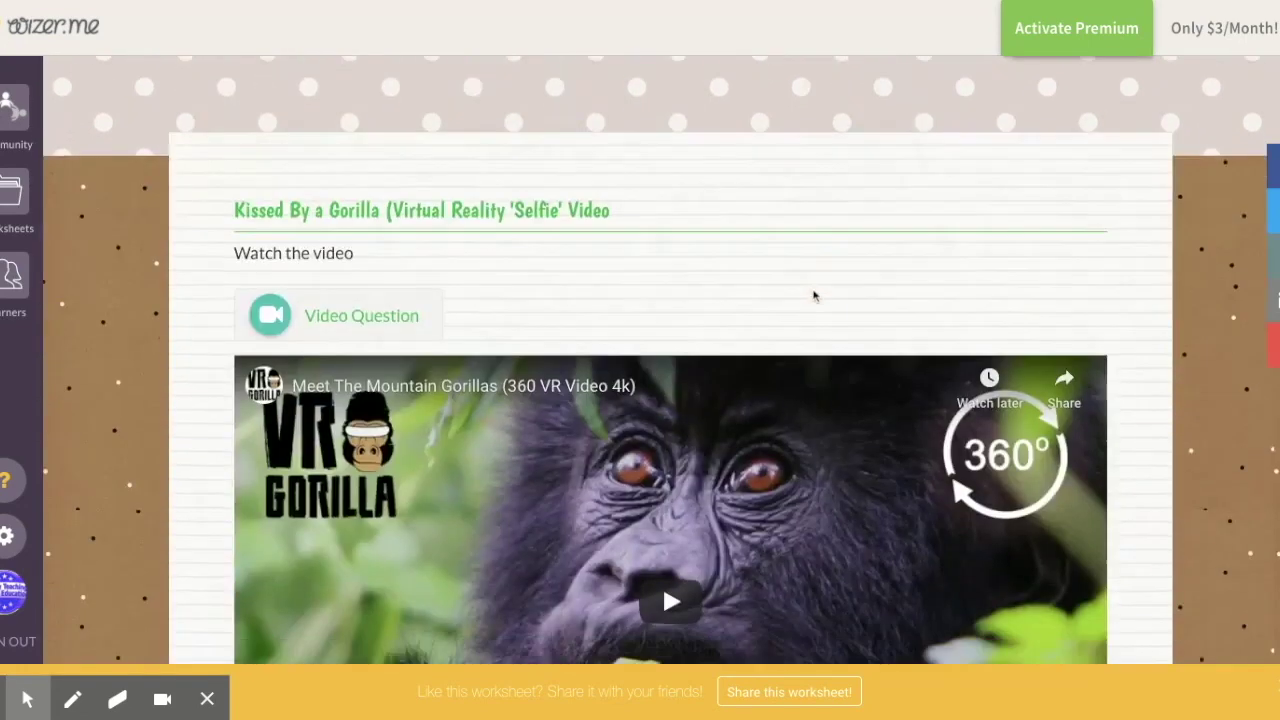
pyautogui.scroll(-1, 117, 512)
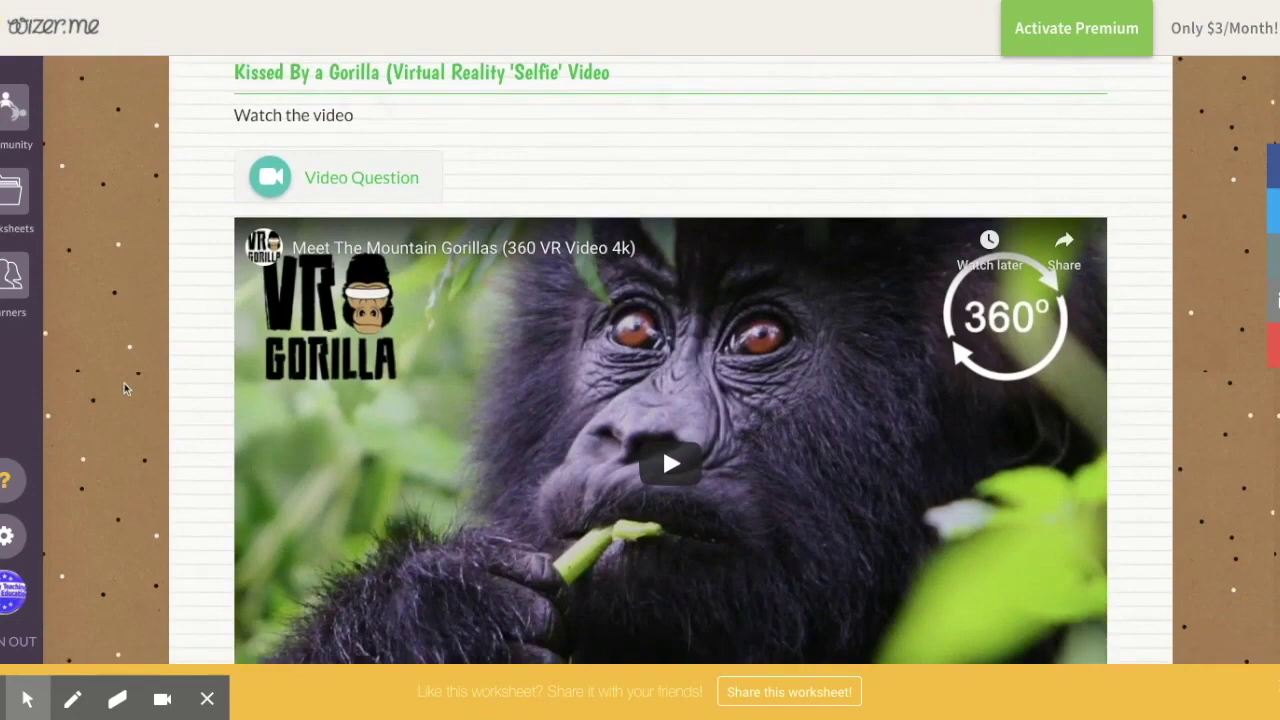
pyautogui.scroll(-2, 125, 388)
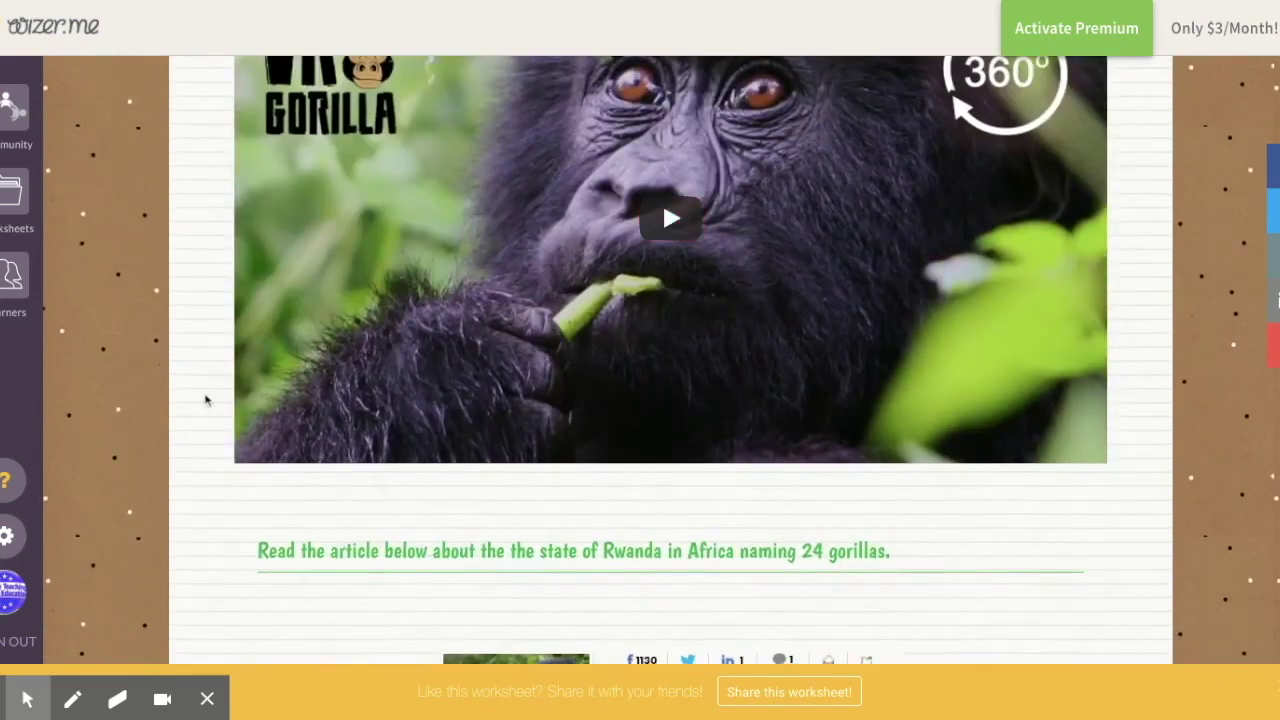
pyautogui.scroll(-2, 206, 400)
pyautogui.scroll(-2, 206, 400)
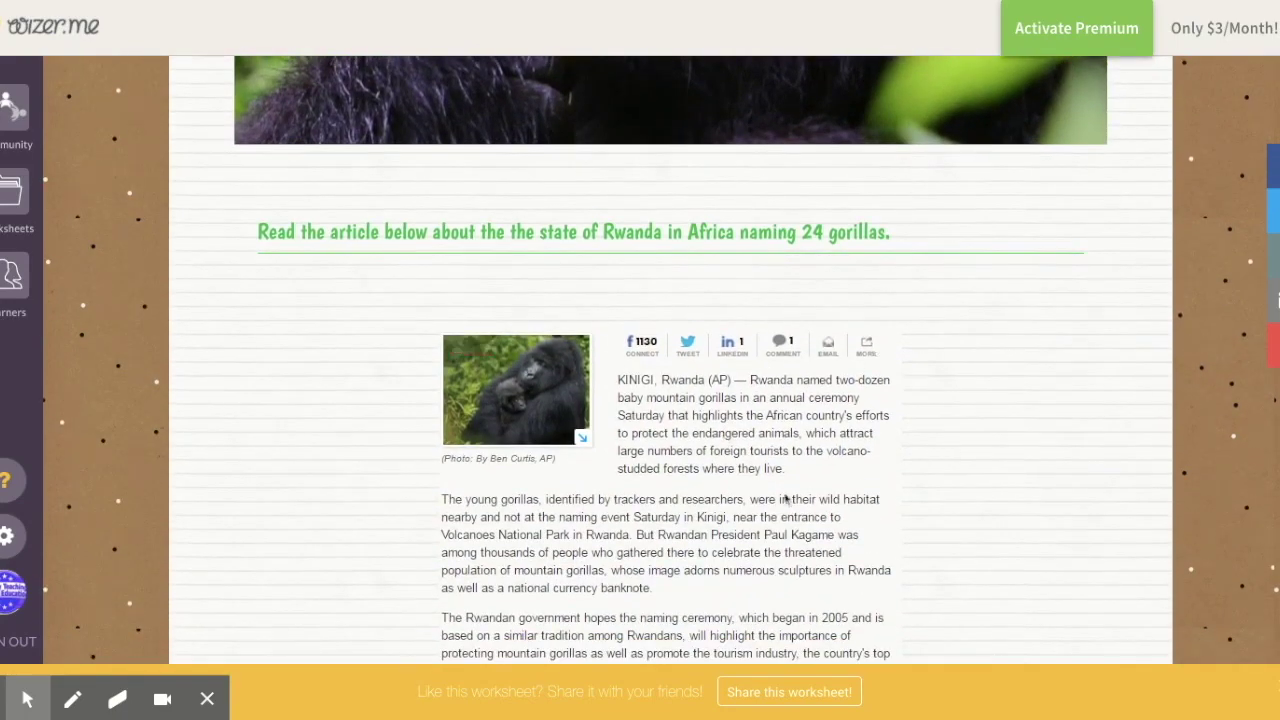
pyautogui.scroll(-3, 785, 505)
pyautogui.scroll(-5, 785, 505)
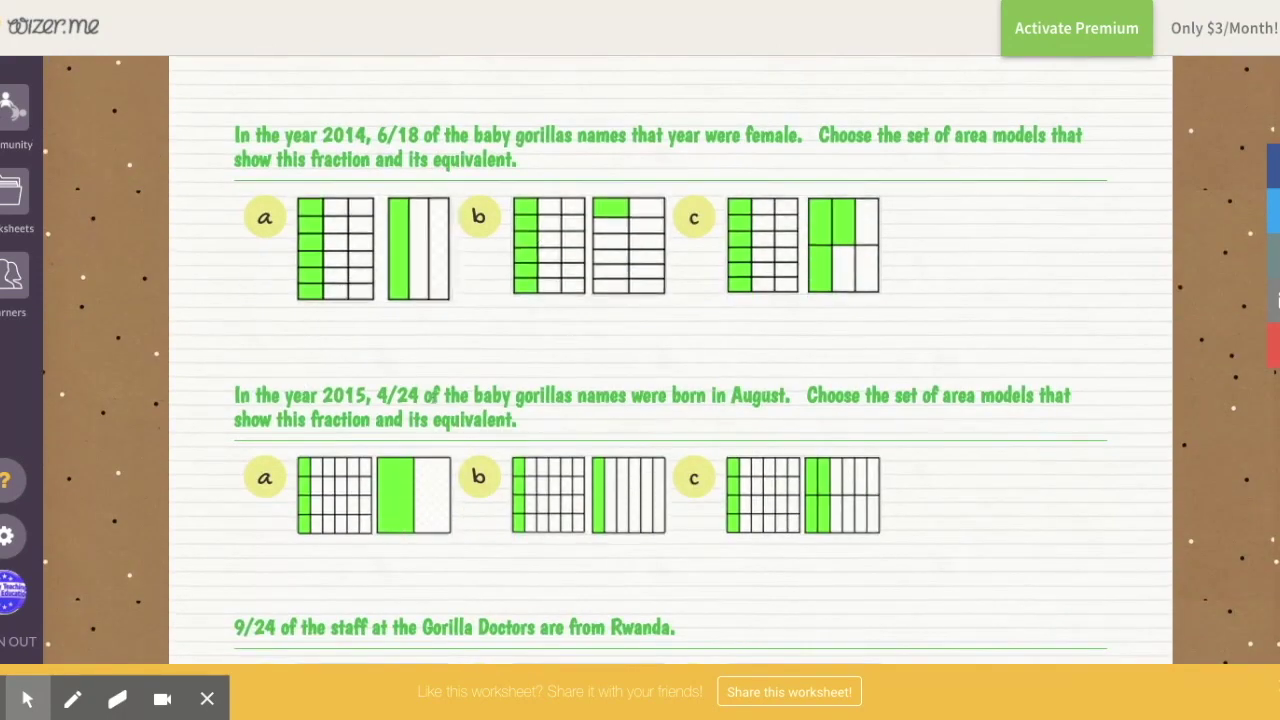
pyautogui.scroll(-3, 822, 434)
pyautogui.scroll(-5, 821, 434)
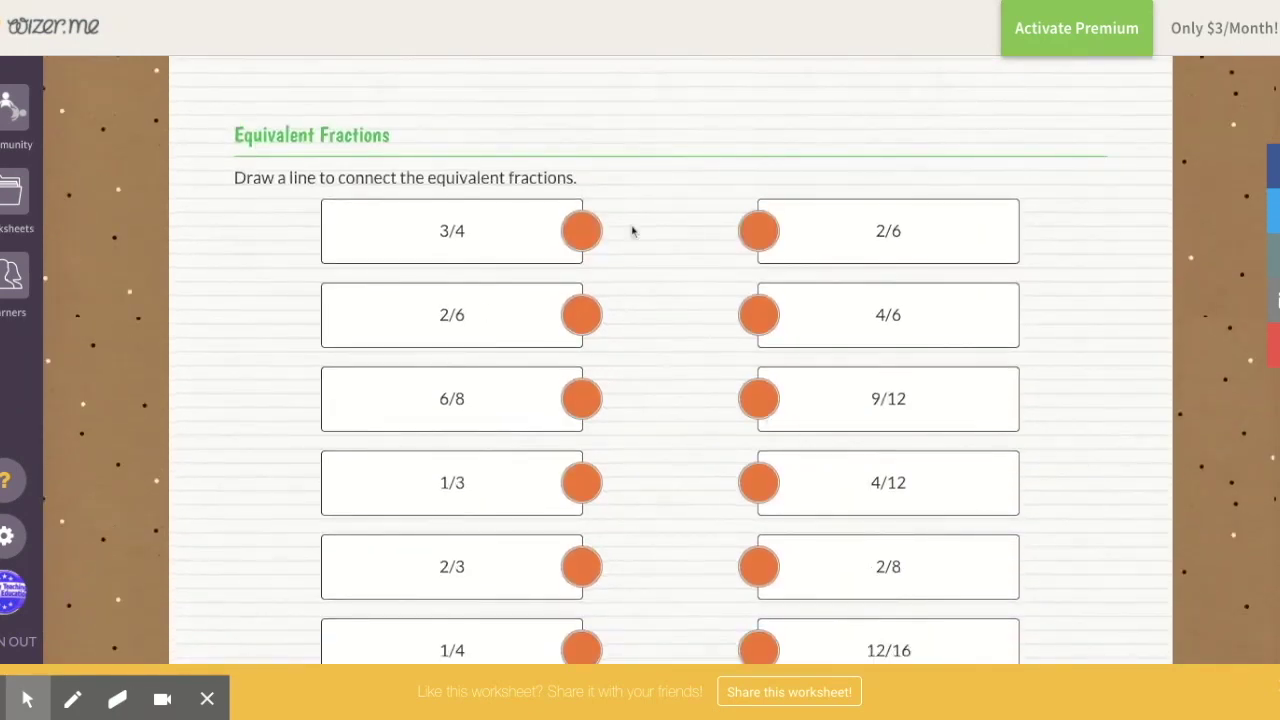
# Step: Draw a line connecting 3/4 to 4/6 in the Equivalent Fractions matching question and view the rest of the worksheet
pyautogui.click(586, 233)
pyautogui.moveTo(586, 233); pyautogui.dragTo(764, 315)
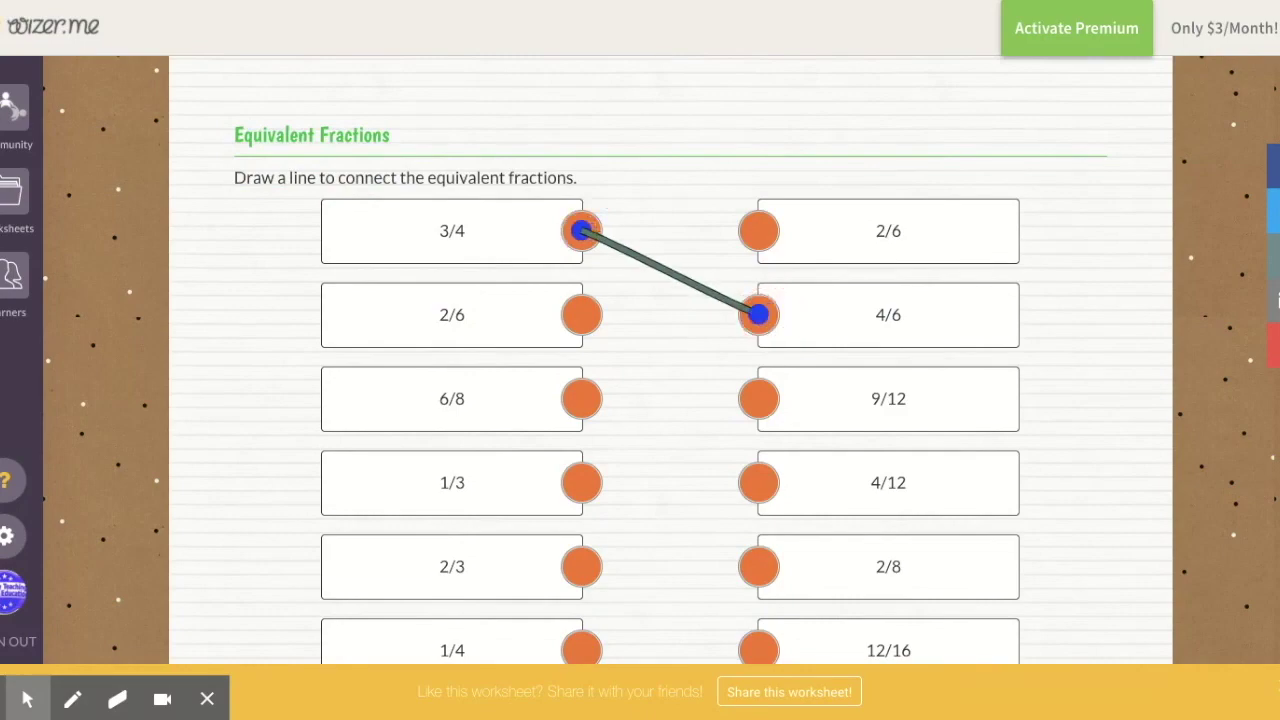
pyautogui.scroll(-3, 764, 315)
pyautogui.scroll(3, 766, 323)
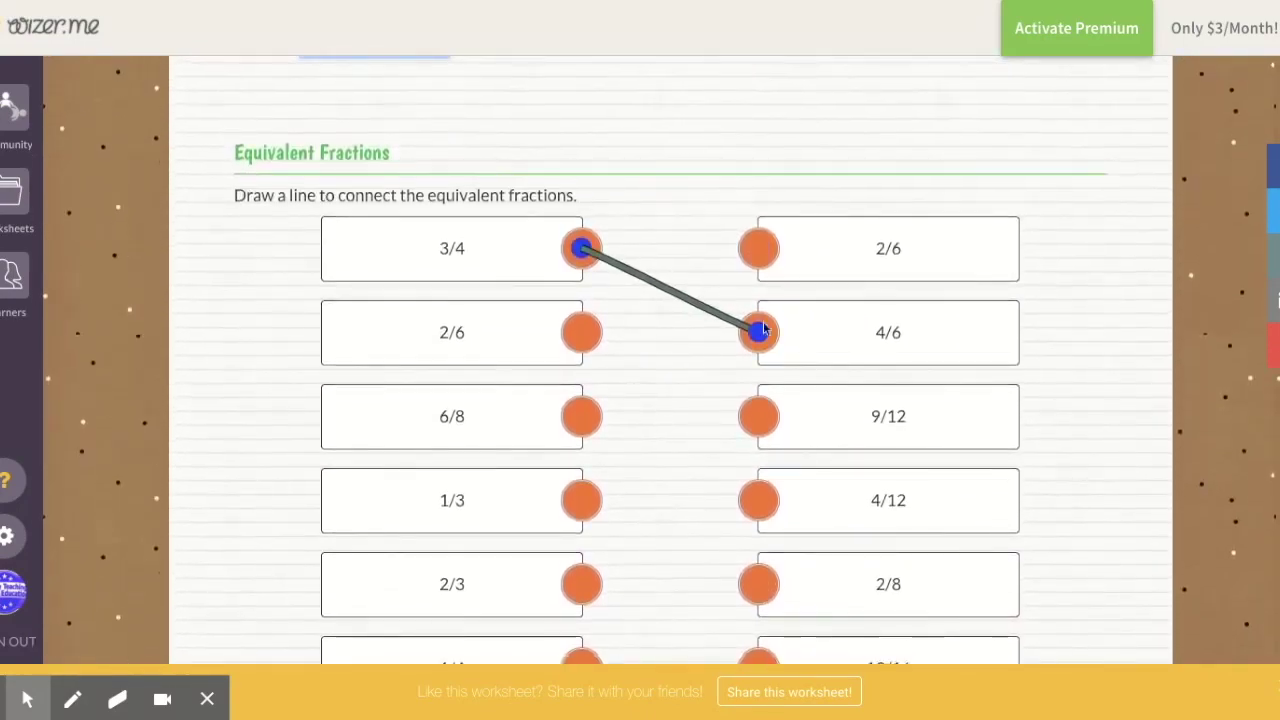
pyautogui.scroll(-2, 764, 329)
pyautogui.scroll(-5, 764, 329)
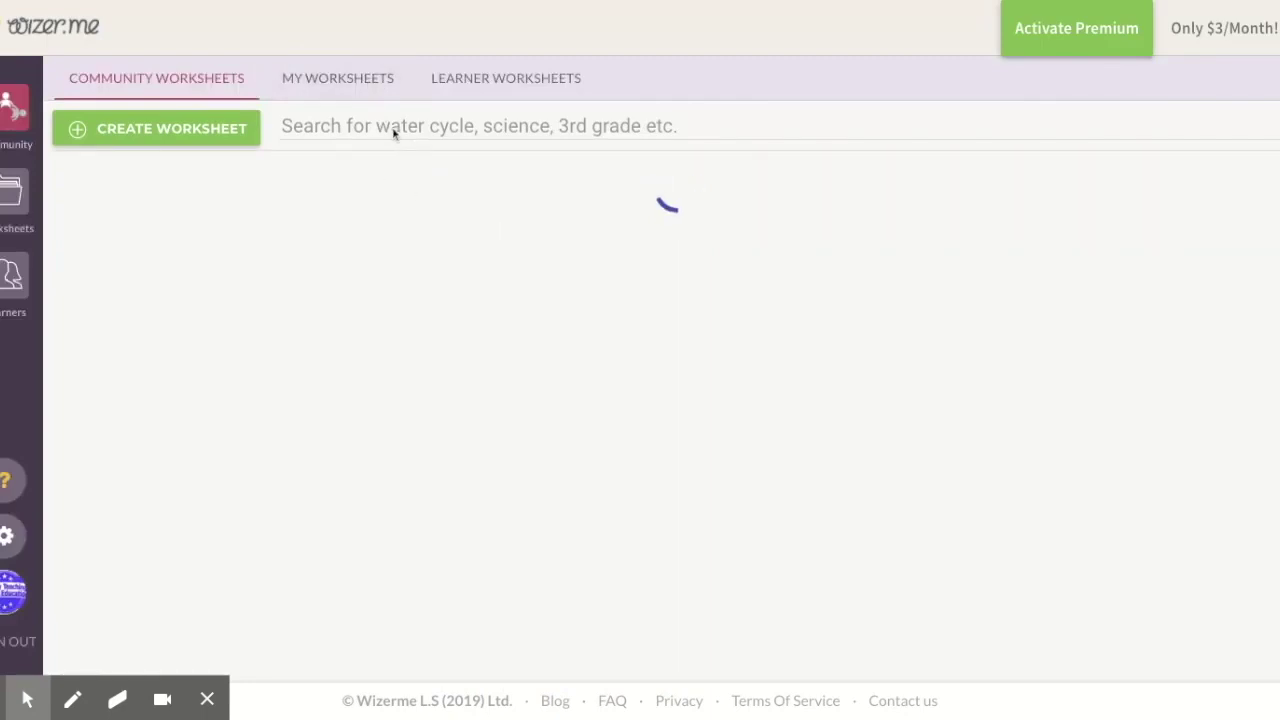
# Step: Search the community worksheets for "the outsiders"
pyautogui.click(390, 127)
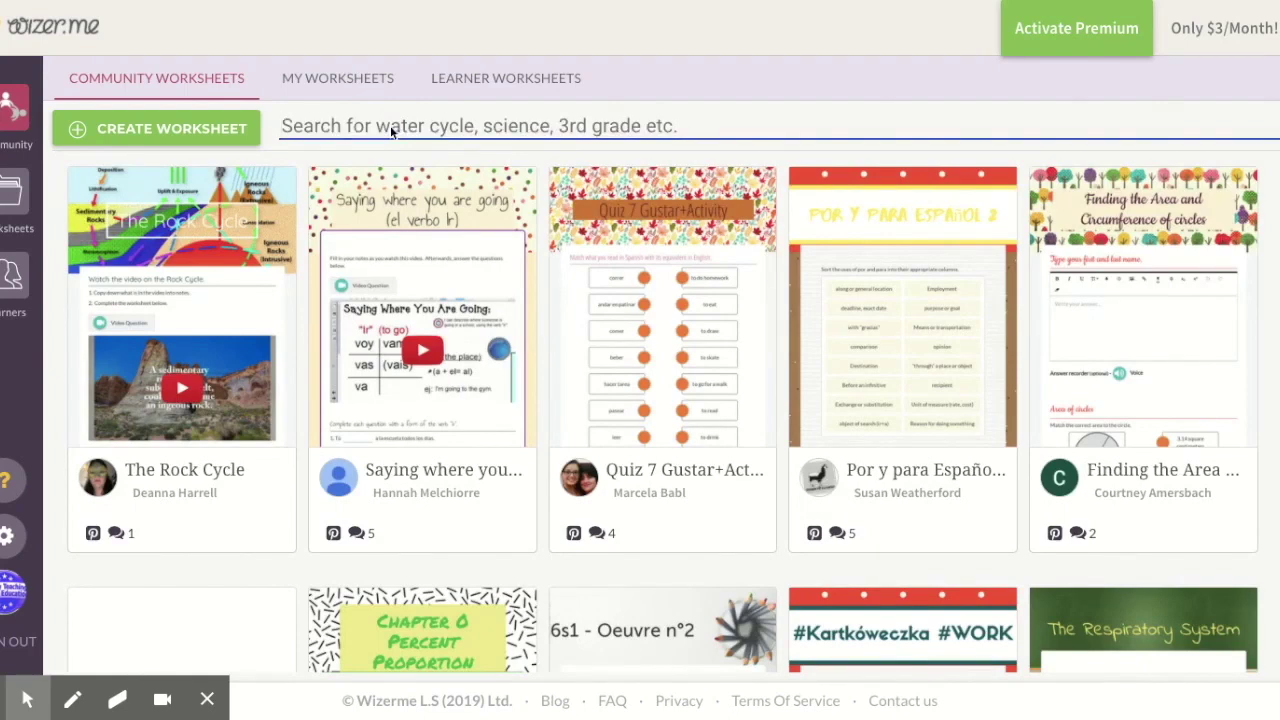
pyautogui.write('the ')
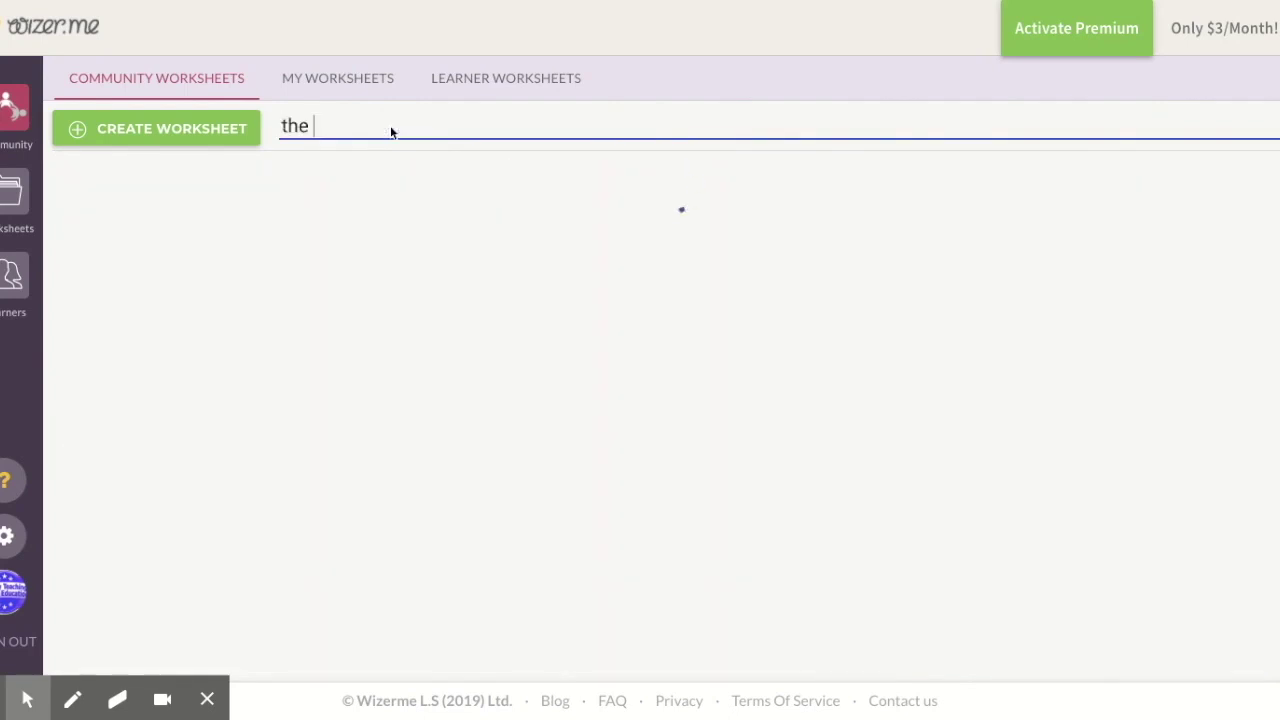
pyautogui.write('outsiders')
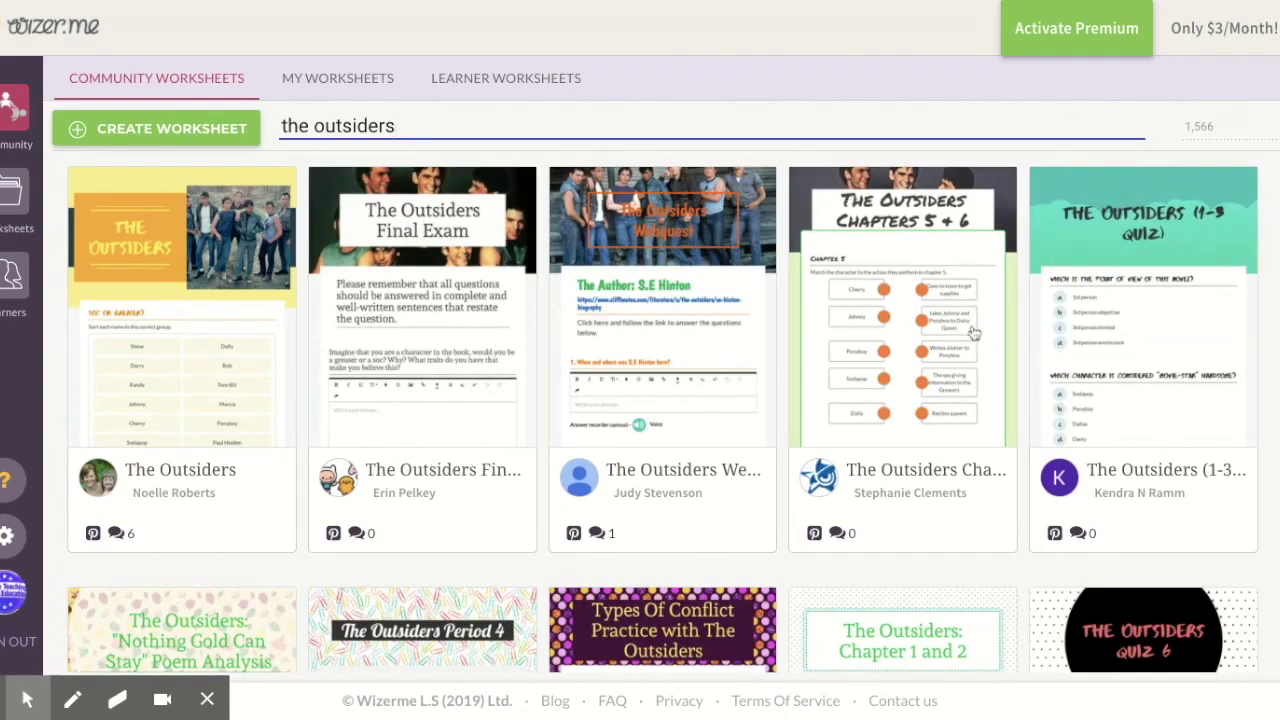
# Step: Browse the matching worksheets and open "The Outsiders Final Exam"
pyautogui.scroll(-2, 970, 345)
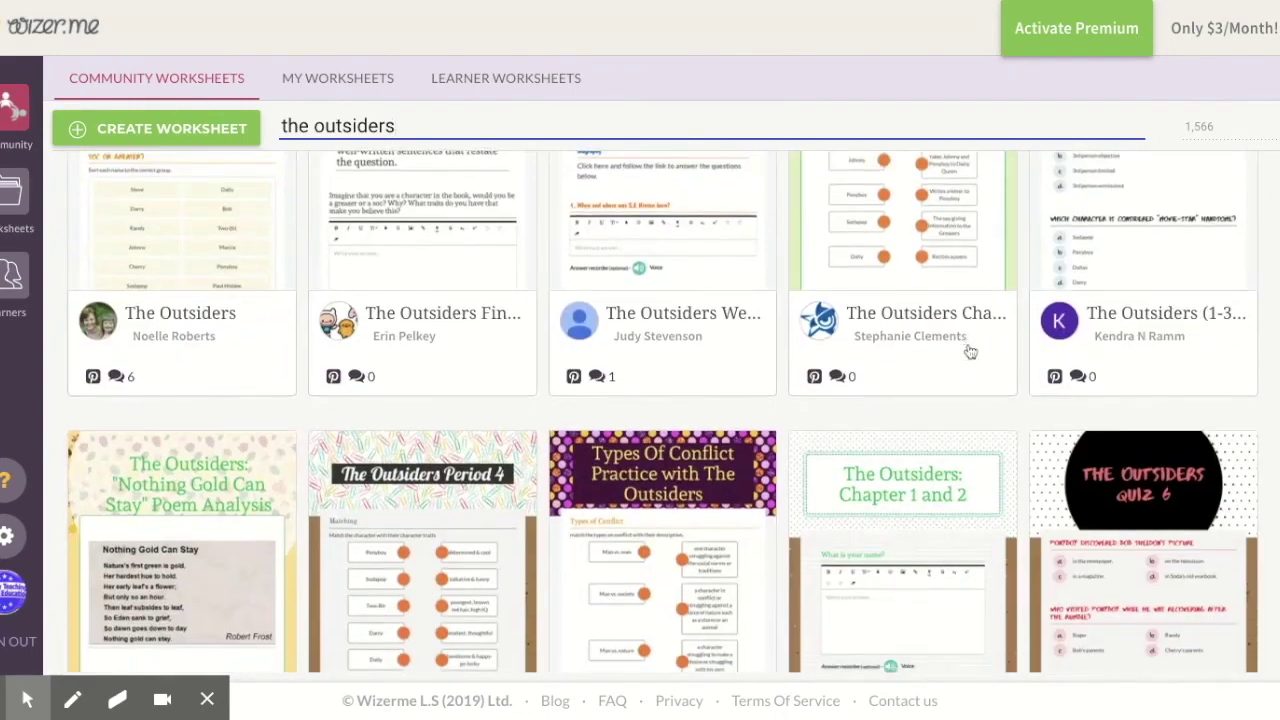
pyautogui.scroll(1, 970, 350)
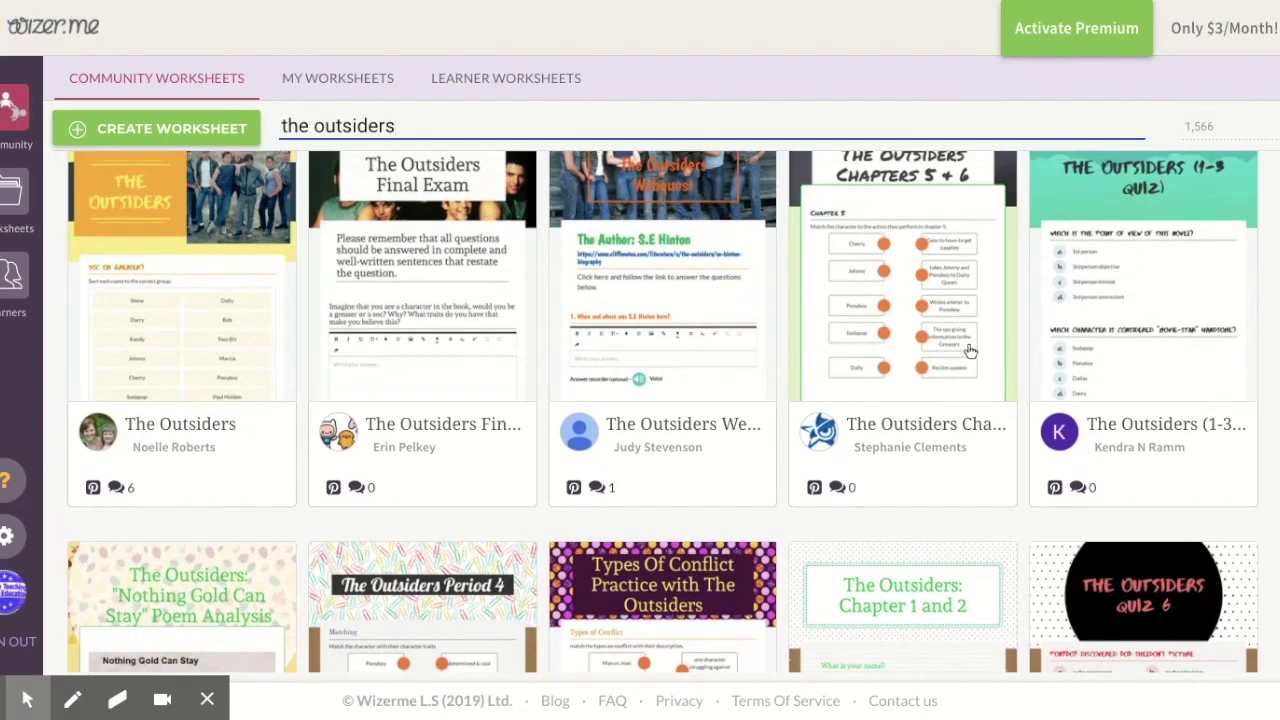
pyautogui.scroll(1, 970, 350)
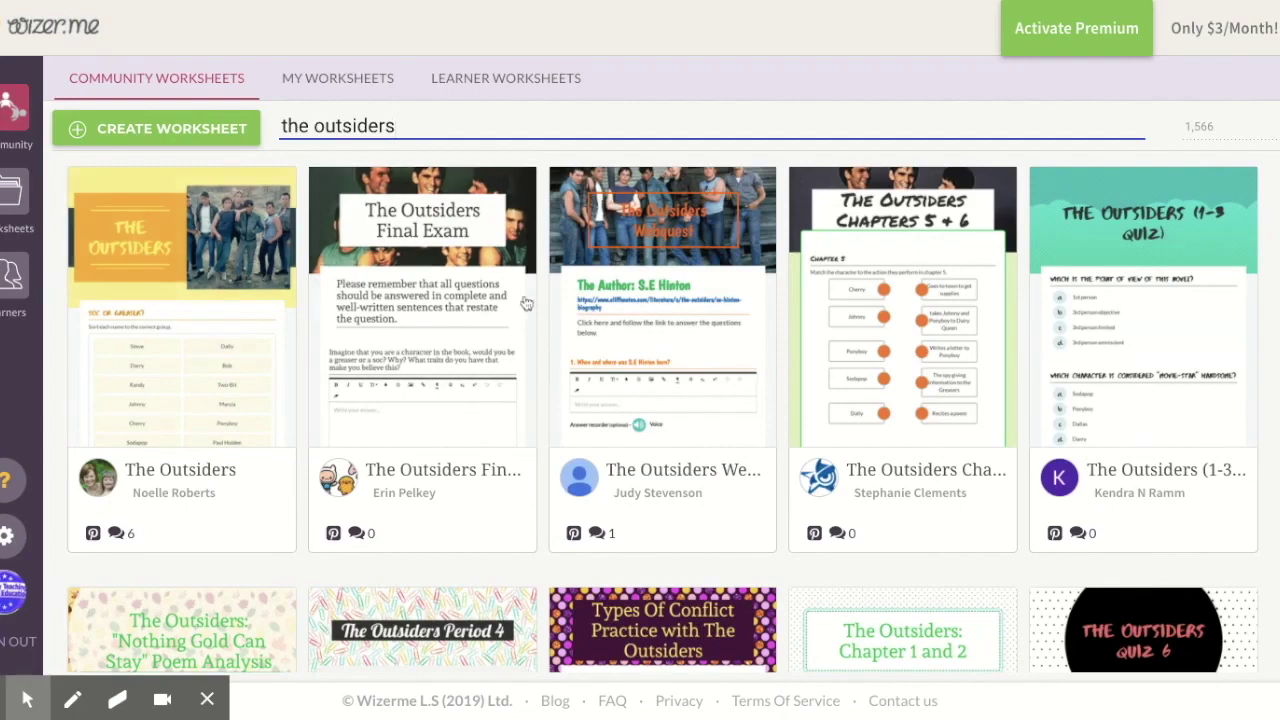
pyautogui.click(410, 308)
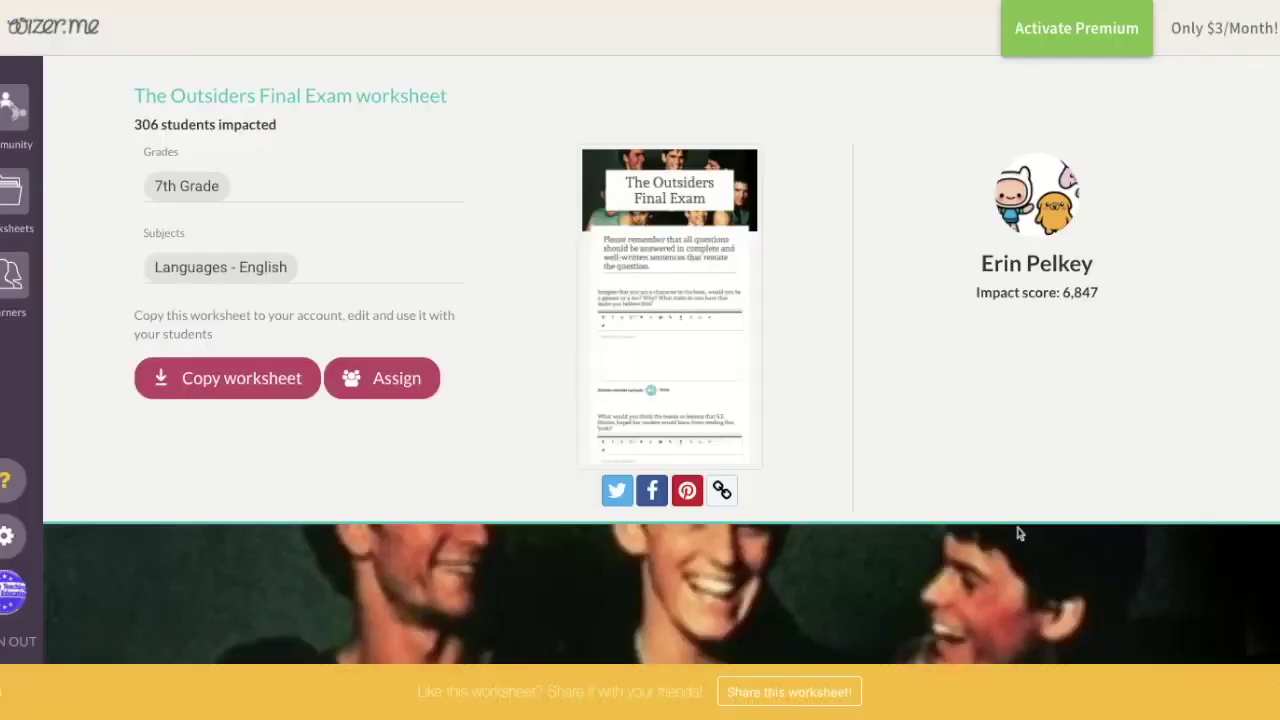
# Step: Examine the final exam's instructions, open-ended questions and optional voice answer recorder
pyautogui.scroll(-4, 1018, 533)
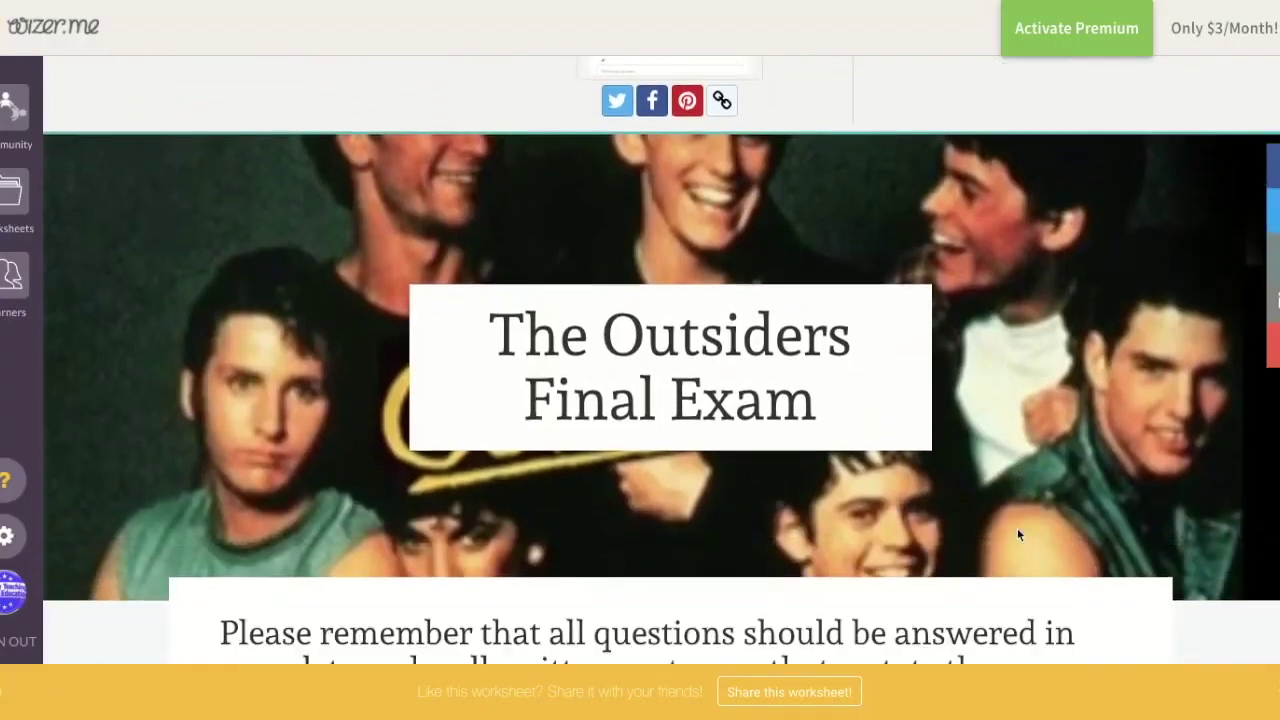
pyautogui.scroll(-3, 1018, 535)
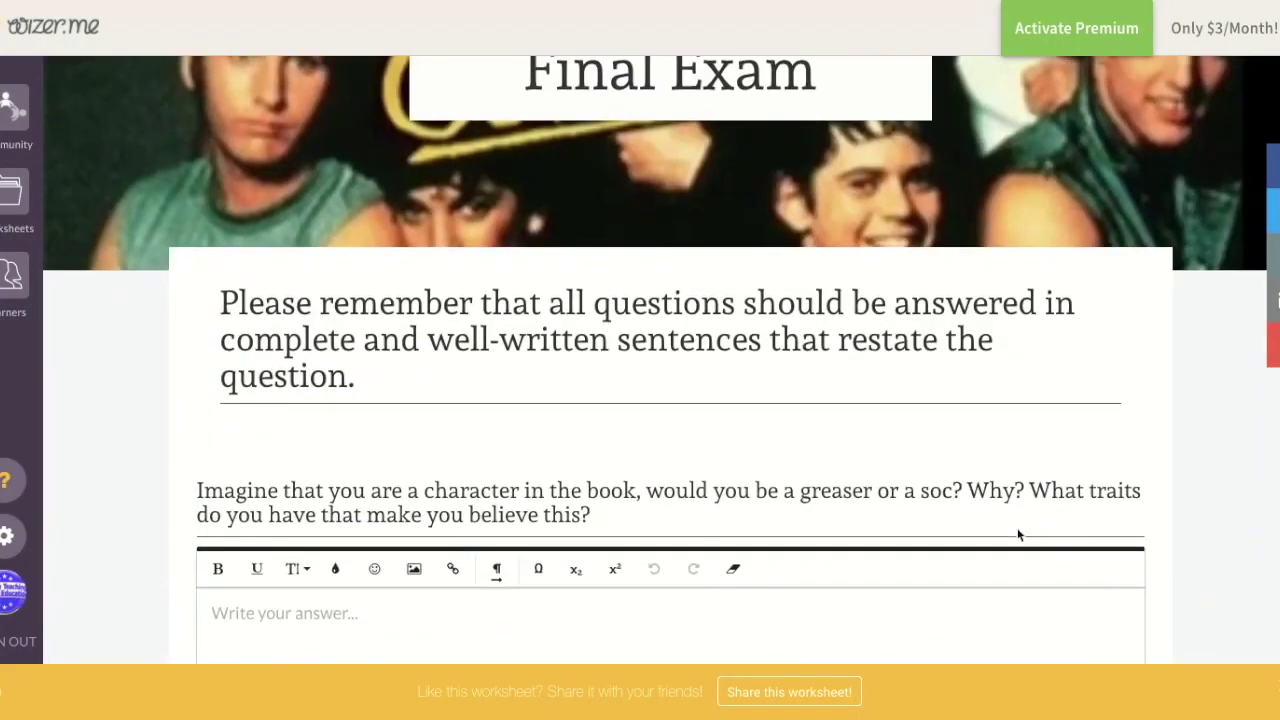
pyautogui.scroll(-2, 1018, 535)
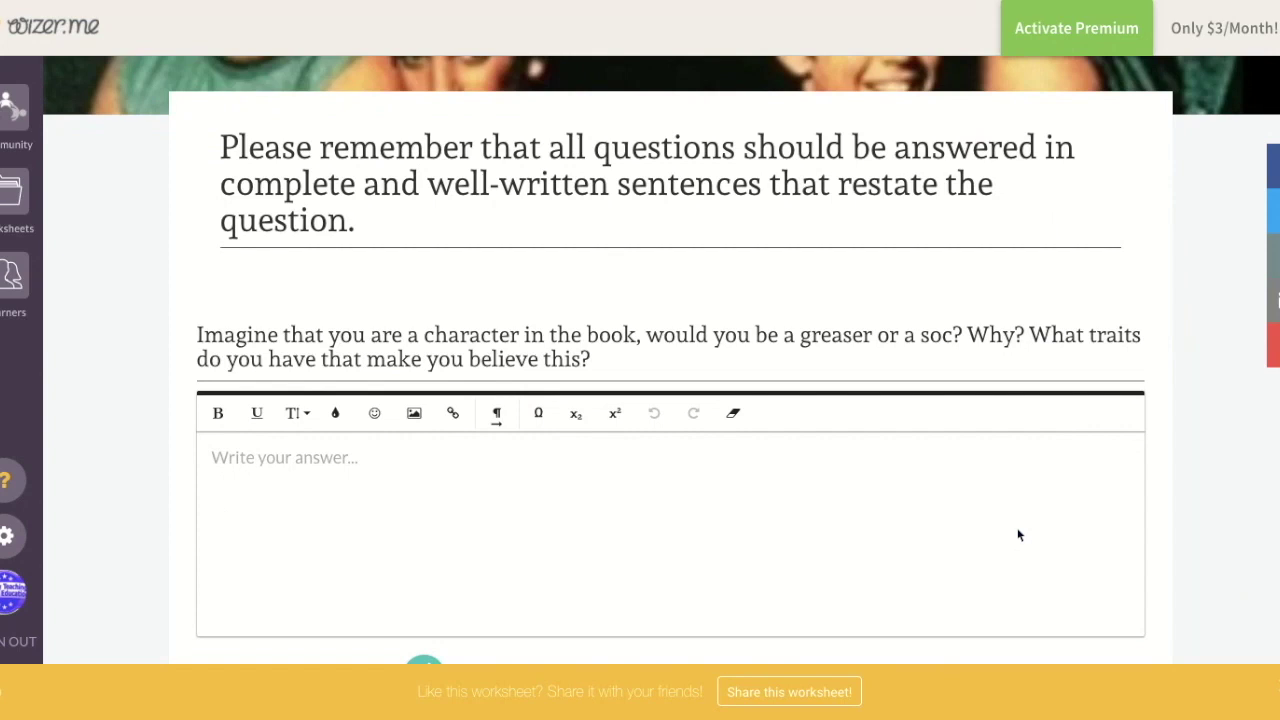
pyautogui.scroll(-6, 1018, 535)
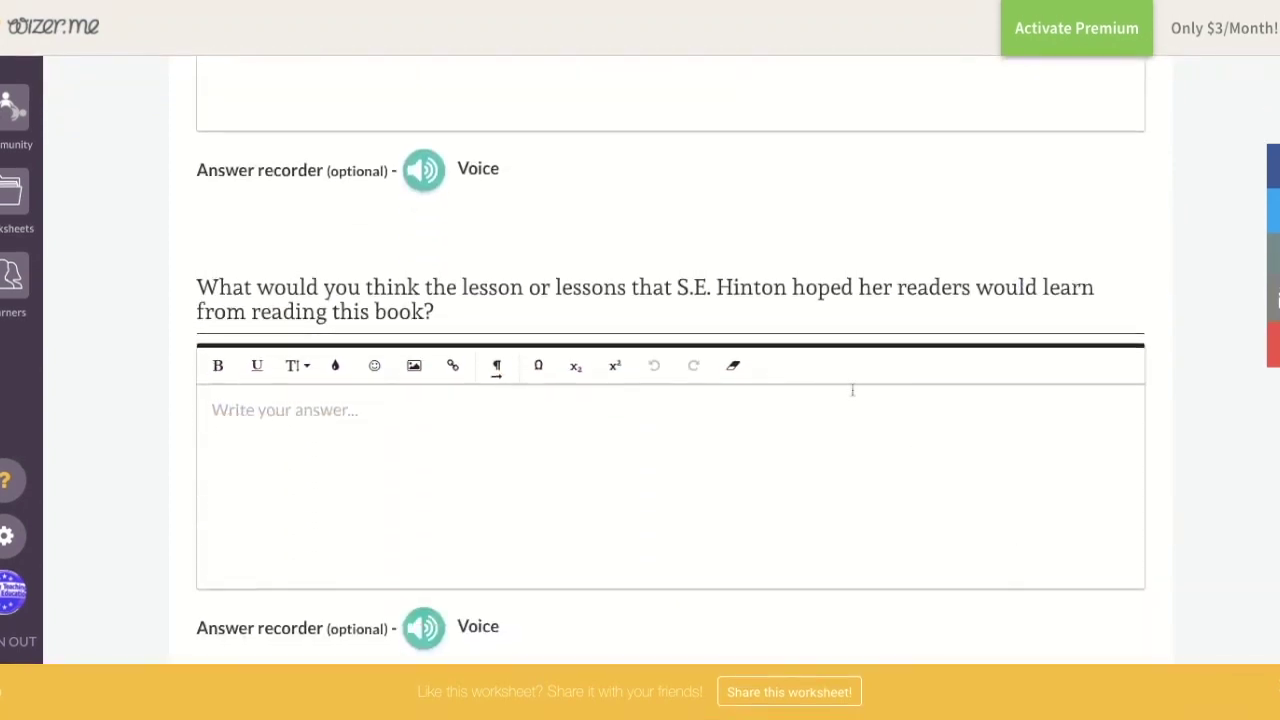
pyautogui.scroll(1, 305, 203)
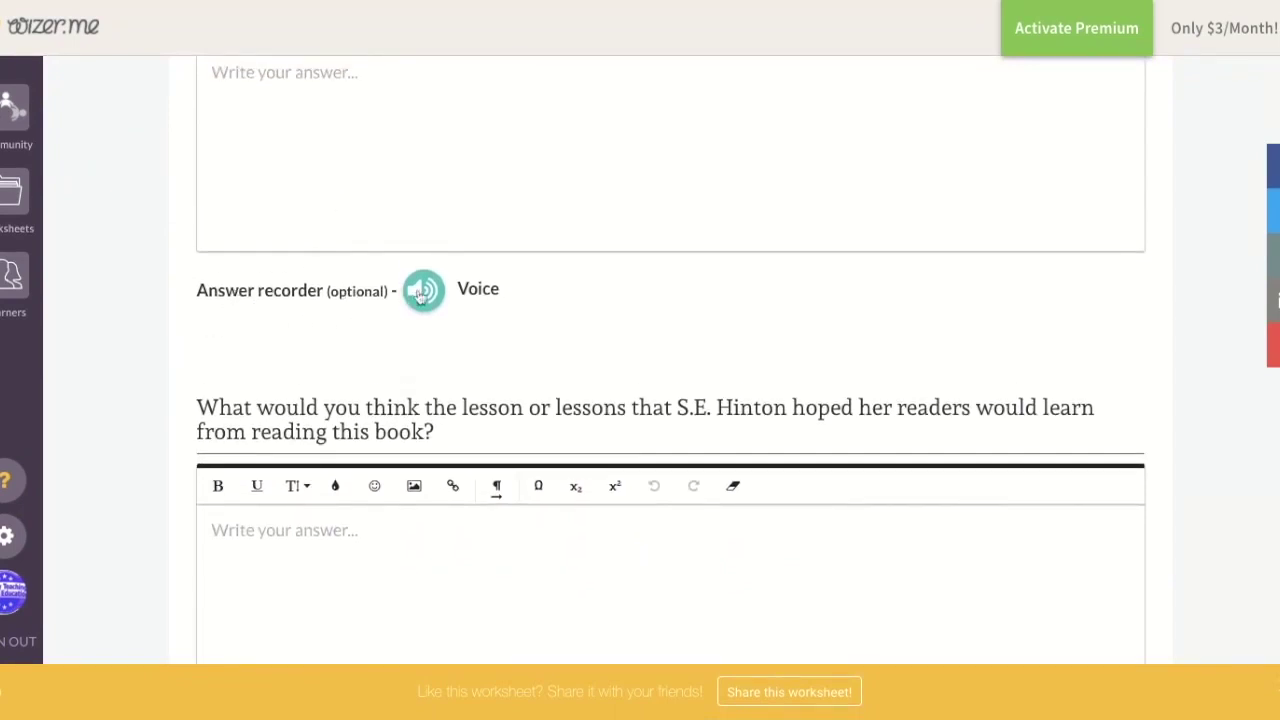
pyautogui.scroll(1, 421, 293)
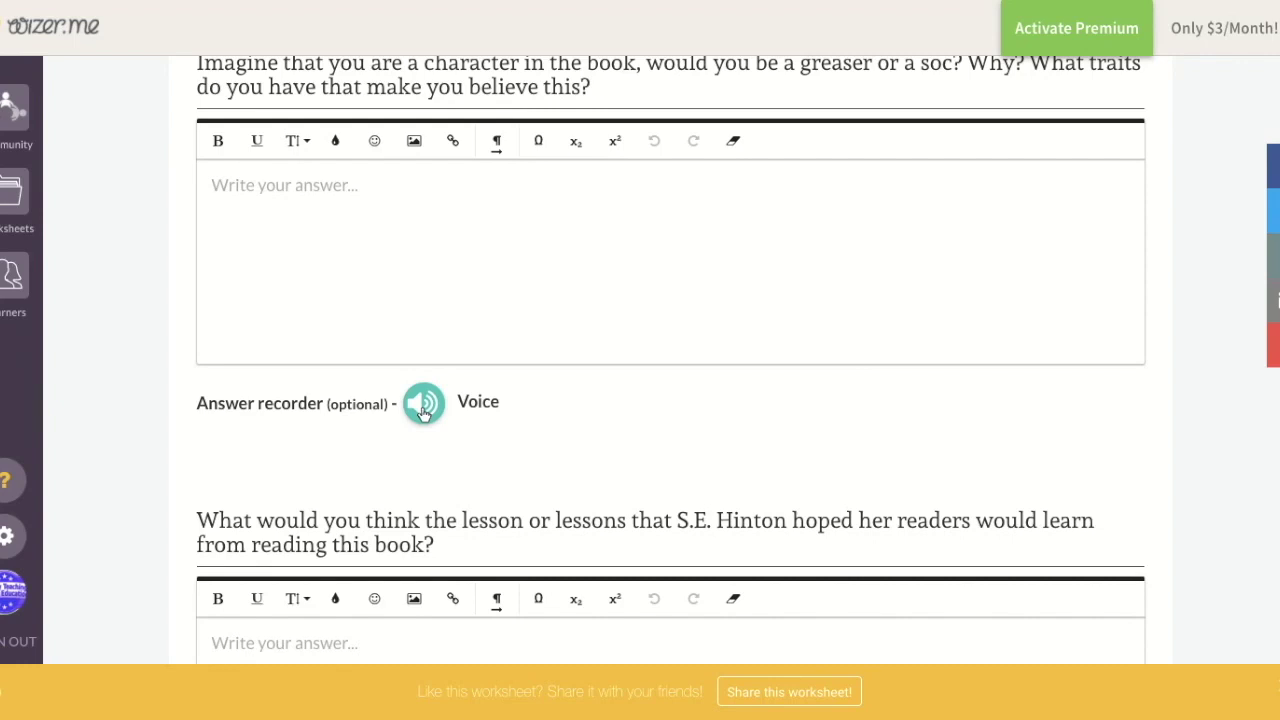
pyautogui.scroll(-1, 611, 314)
pyautogui.scroll(2, 613, 317)
pyautogui.scroll(4, 613, 317)
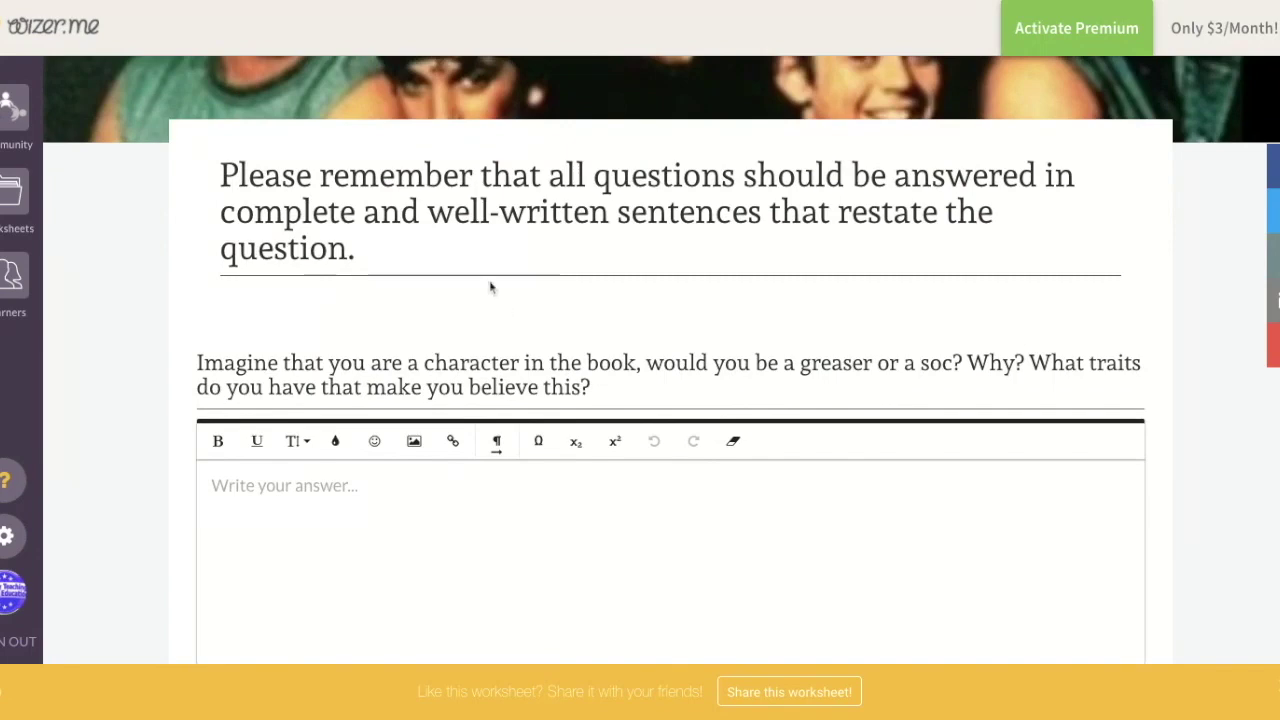
pyautogui.scroll(5, 525, 365)
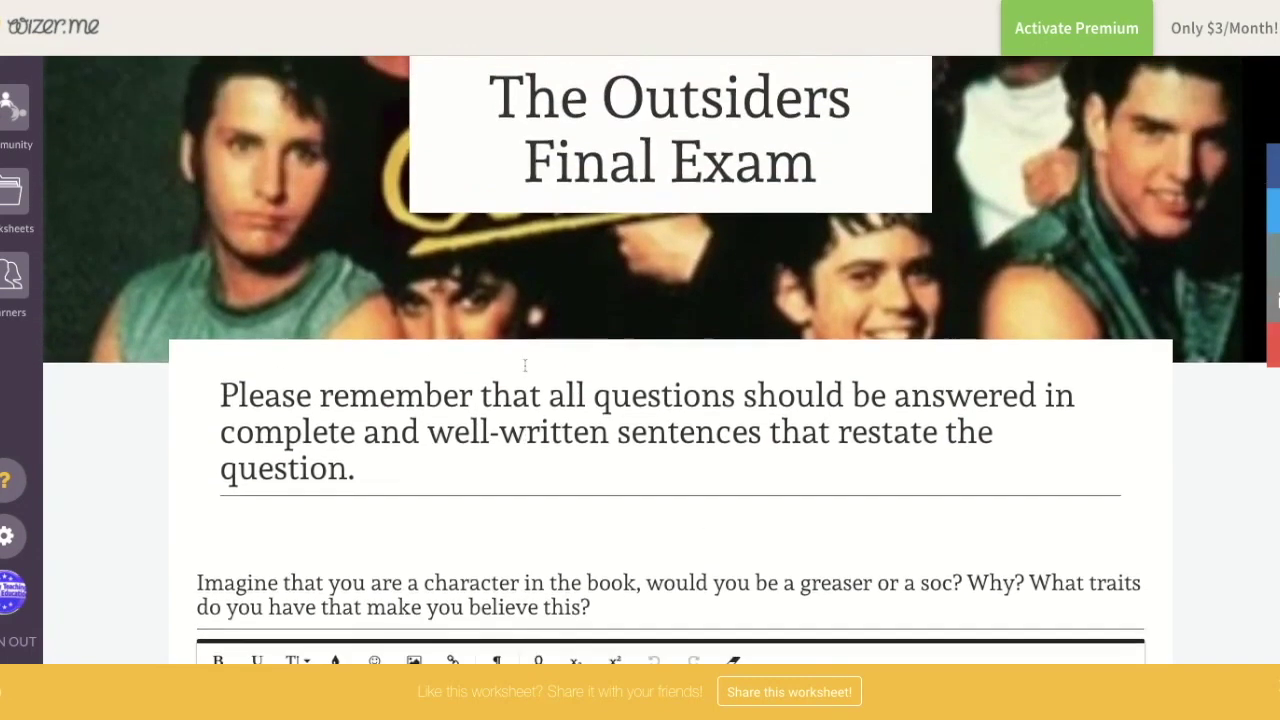
# Step: Copy "The Outsiders Final Exam" worksheet to the account and open its options for assigning it to students
pyautogui.scroll(6, 525, 372)
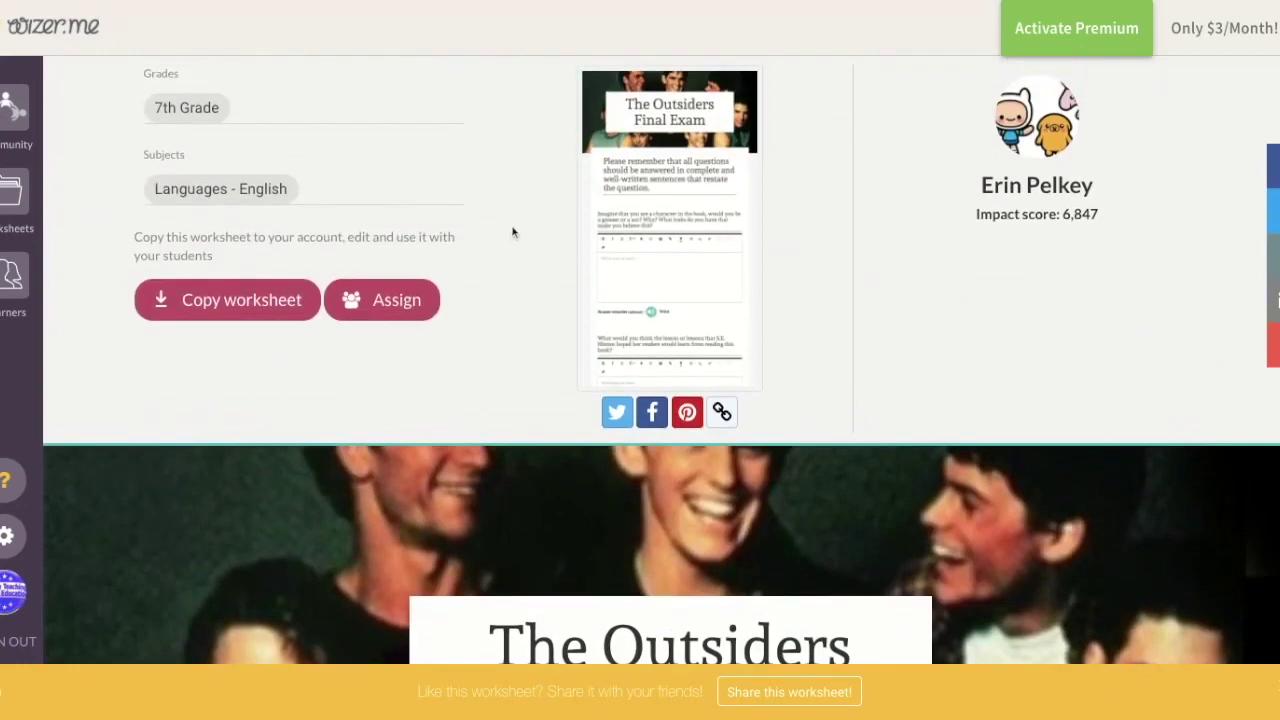
pyautogui.scroll(1, 514, 232)
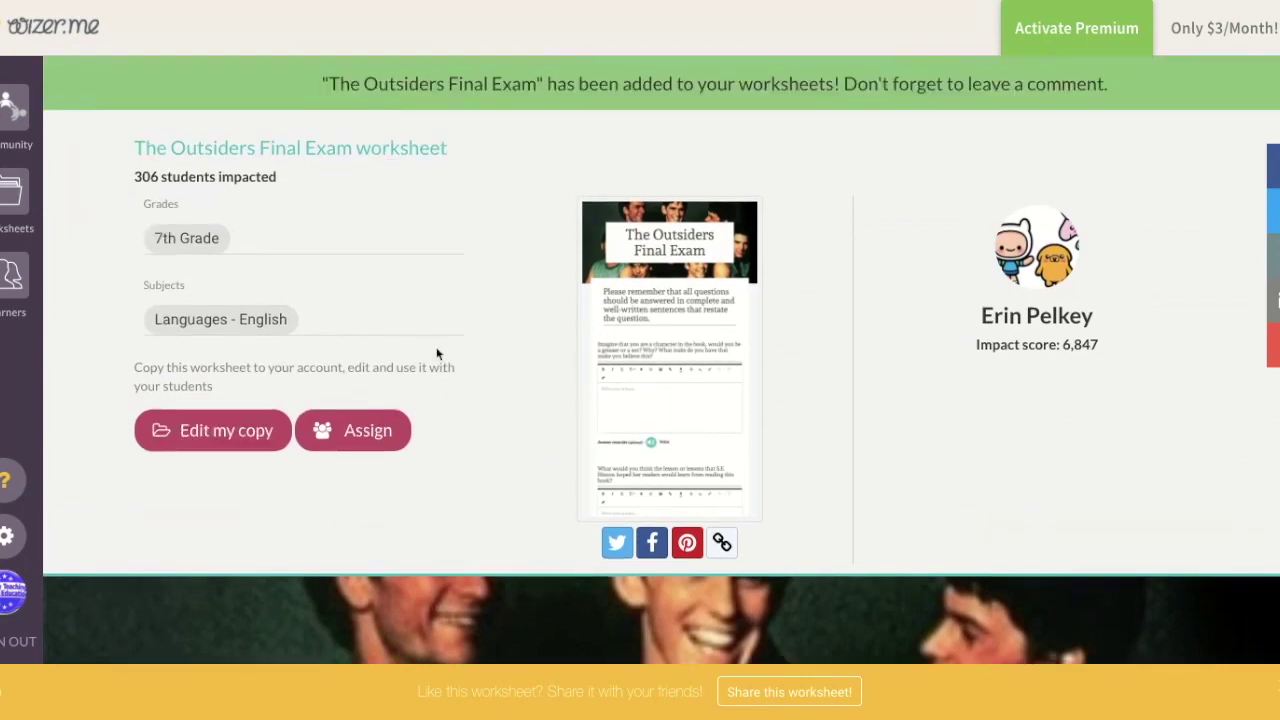
pyautogui.click(378, 446)
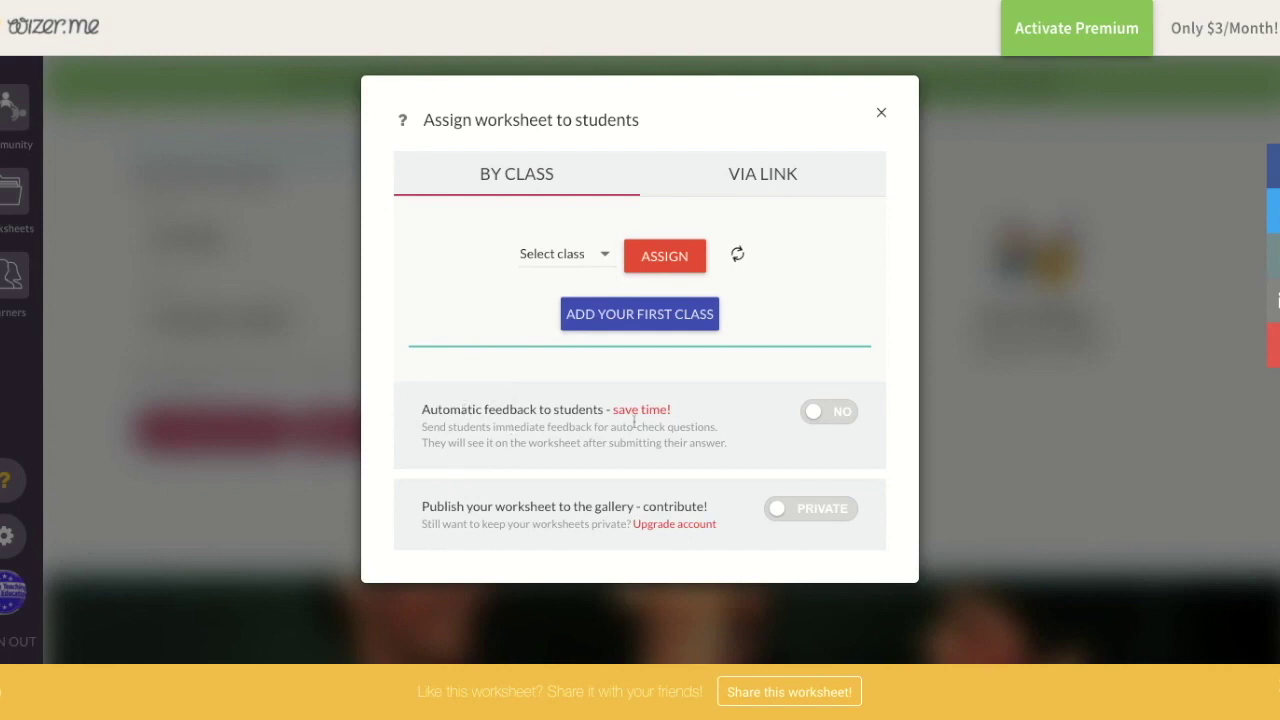
# Step: Turn on automatic feedback to students for the copied "The Outsiders Final Exam" worksheet
pyautogui.click(829, 421)
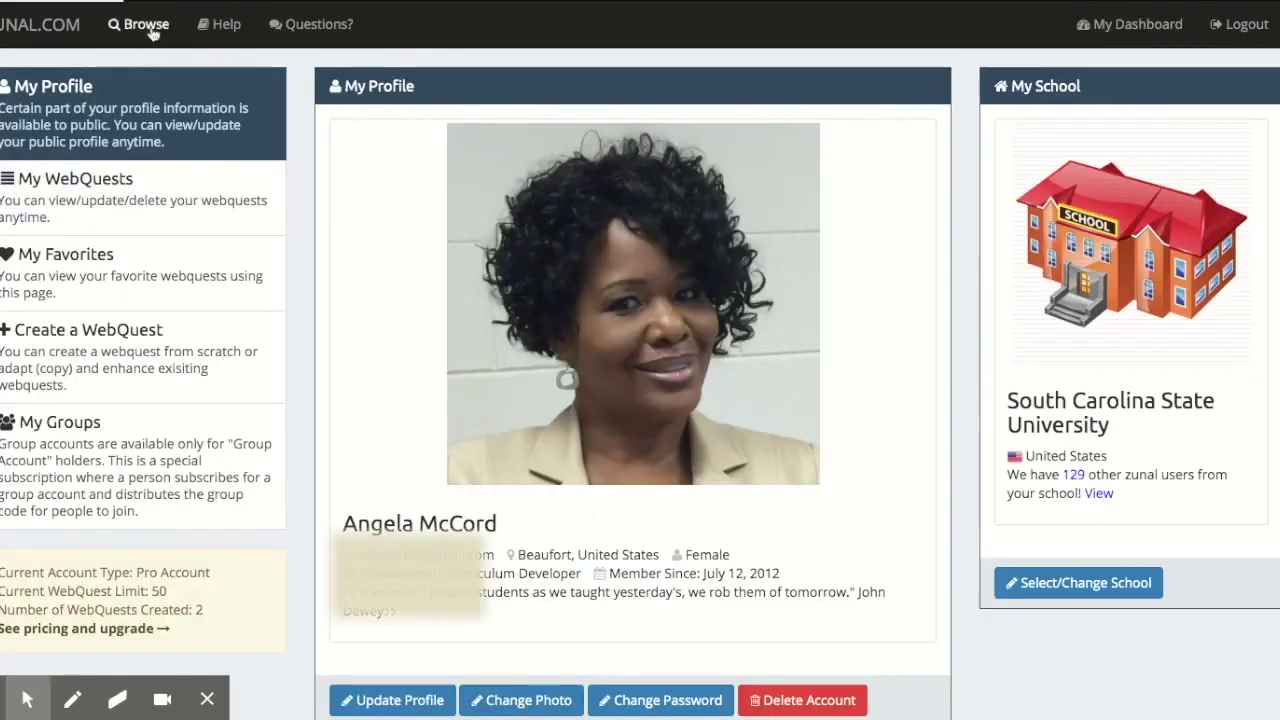
# Step: Switch to Zunal, browse its grade 6-8 English Language Arts WebQuests and open "The Cay by Theodore Taylor"
pyautogui.click(150, 30)
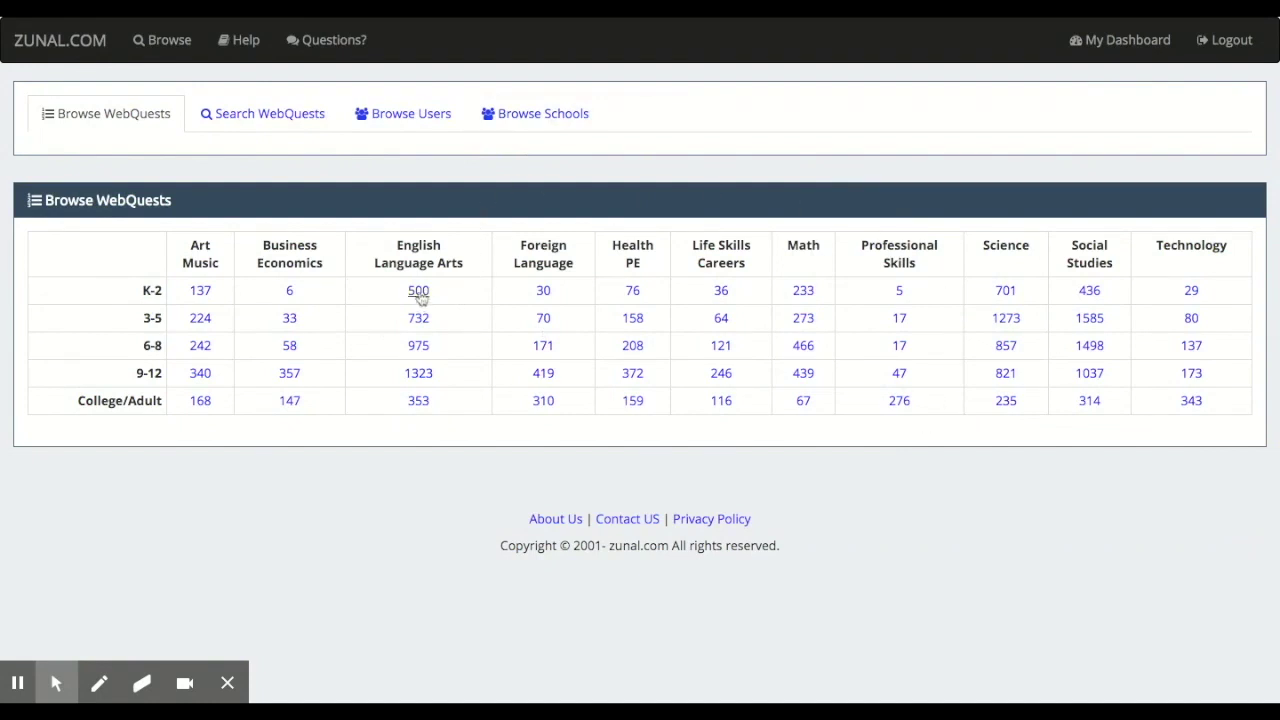
pyautogui.click(418, 346)
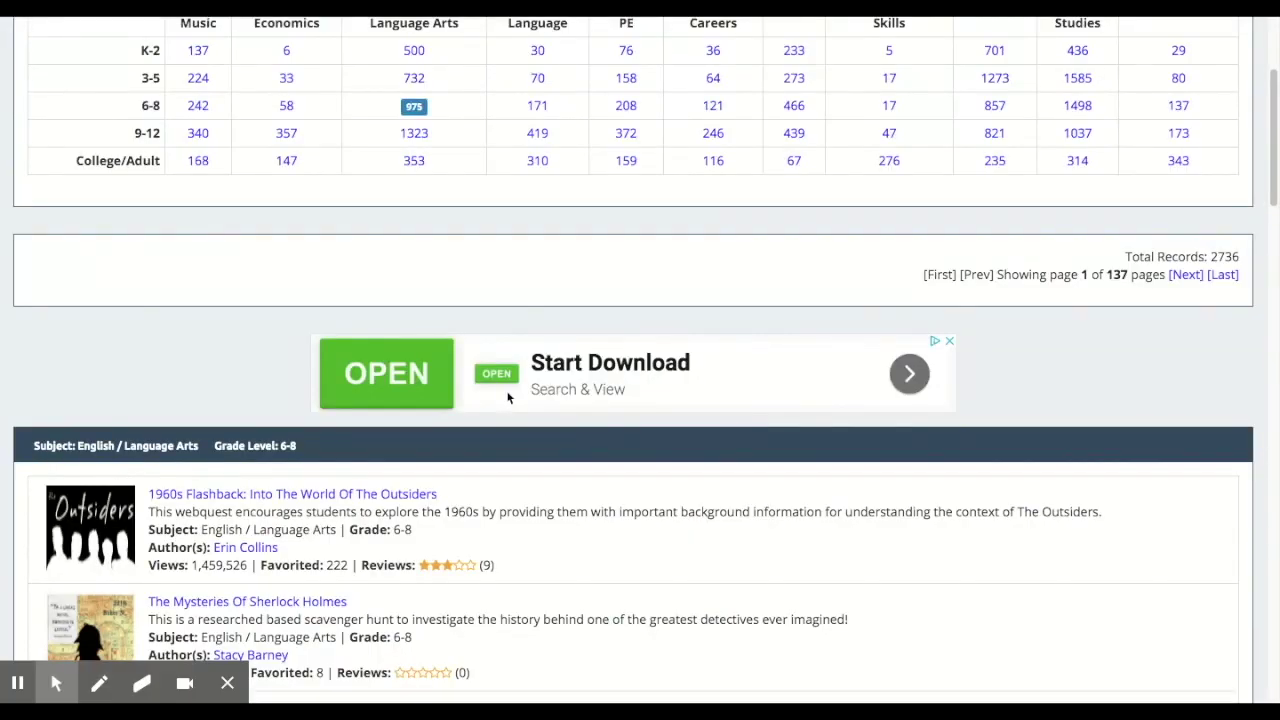
pyautogui.scroll(-3, 605, 520)
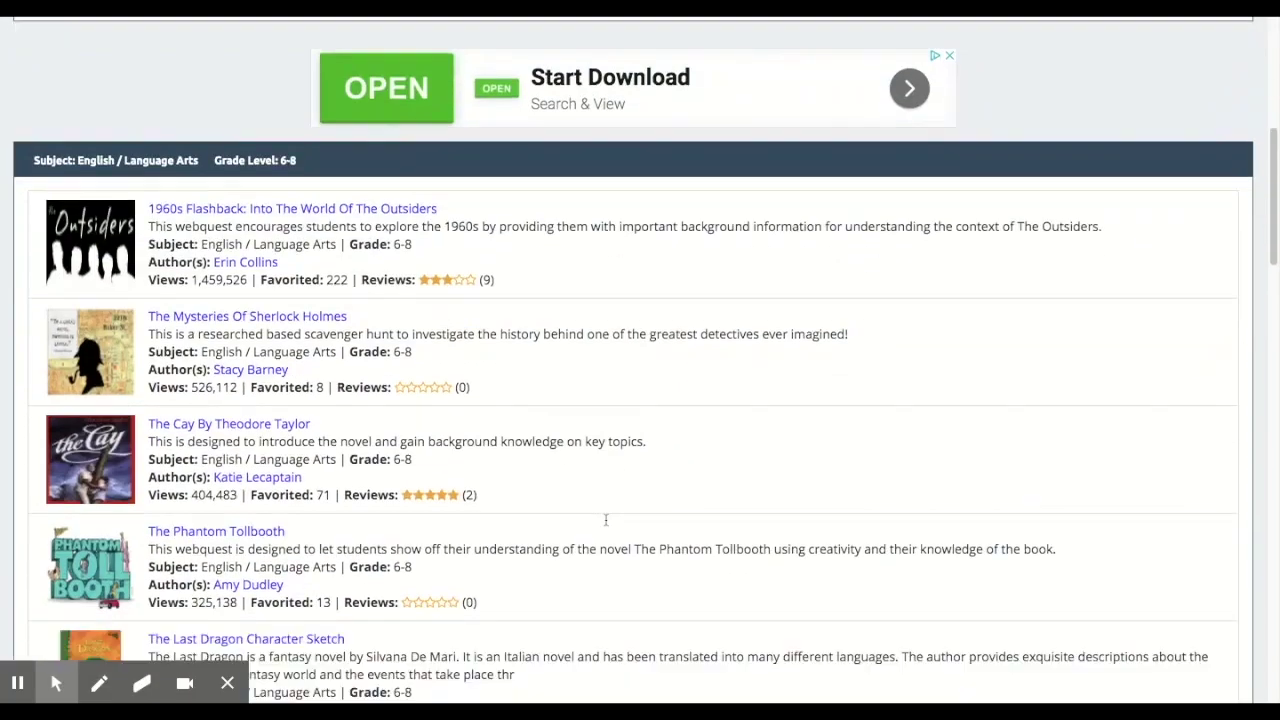
pyautogui.scroll(-1, 605, 519)
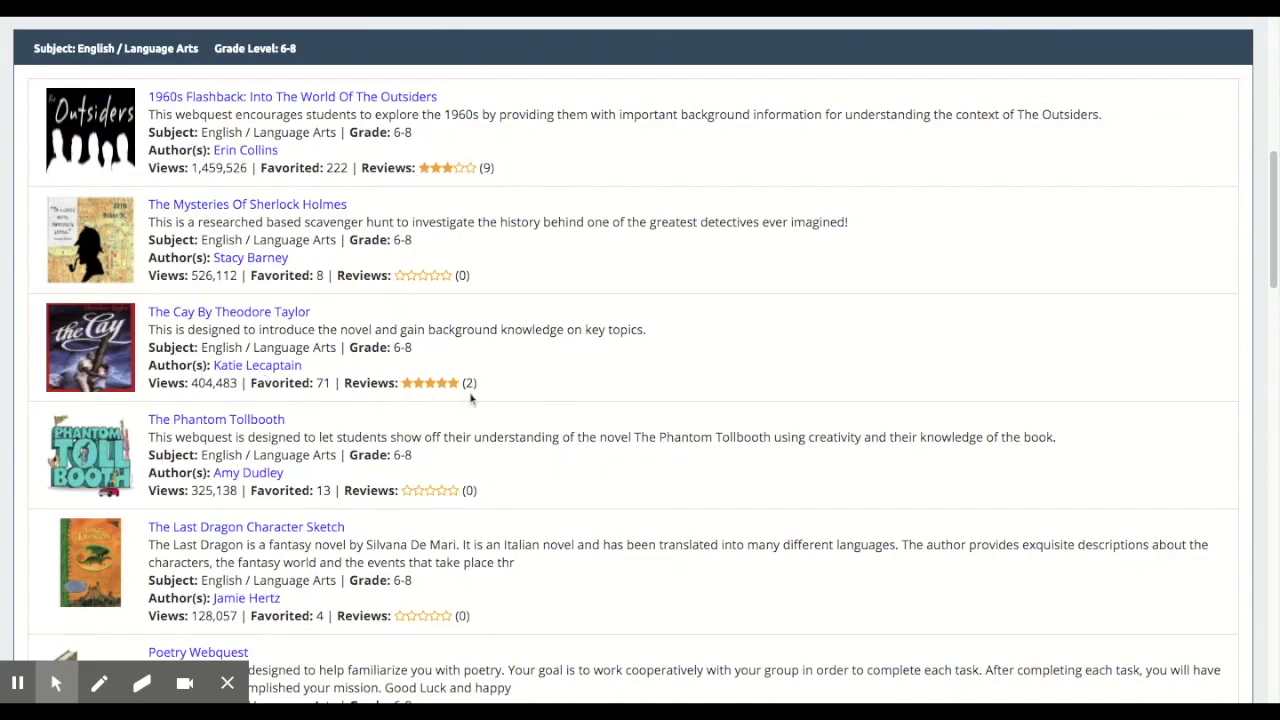
pyautogui.scroll(-1, 618, 382)
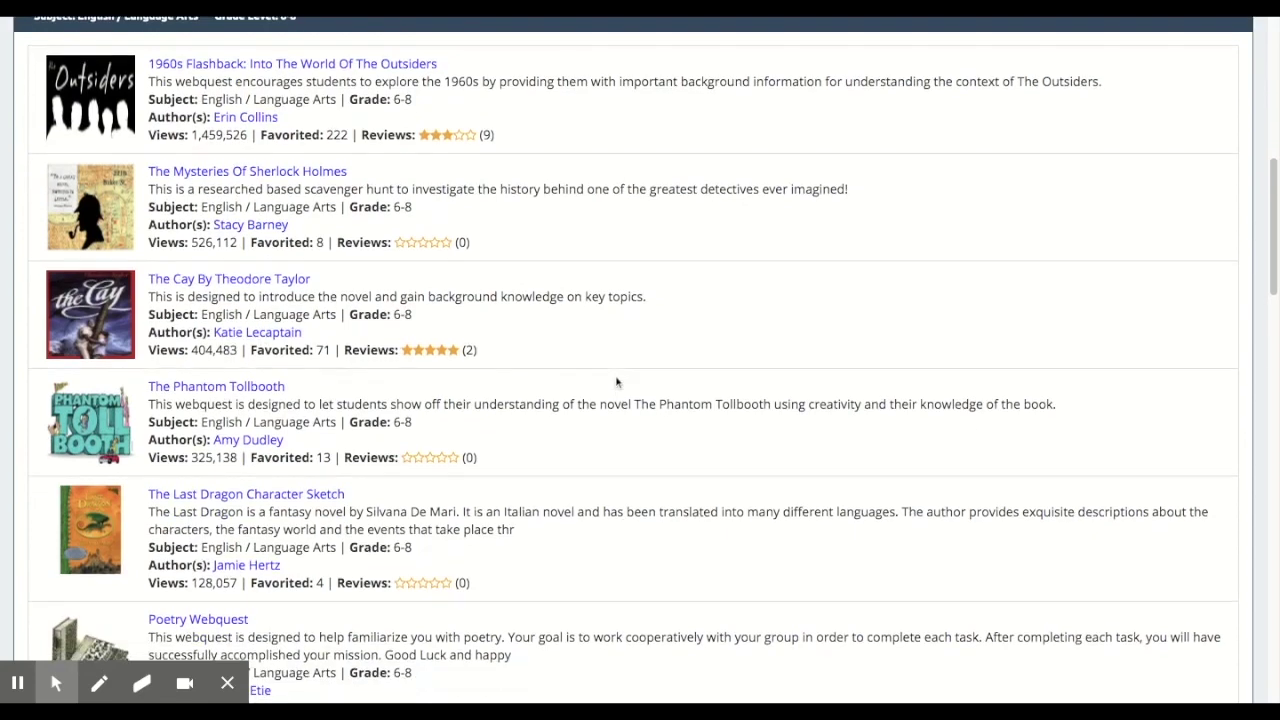
pyautogui.scroll(-1, 617, 380)
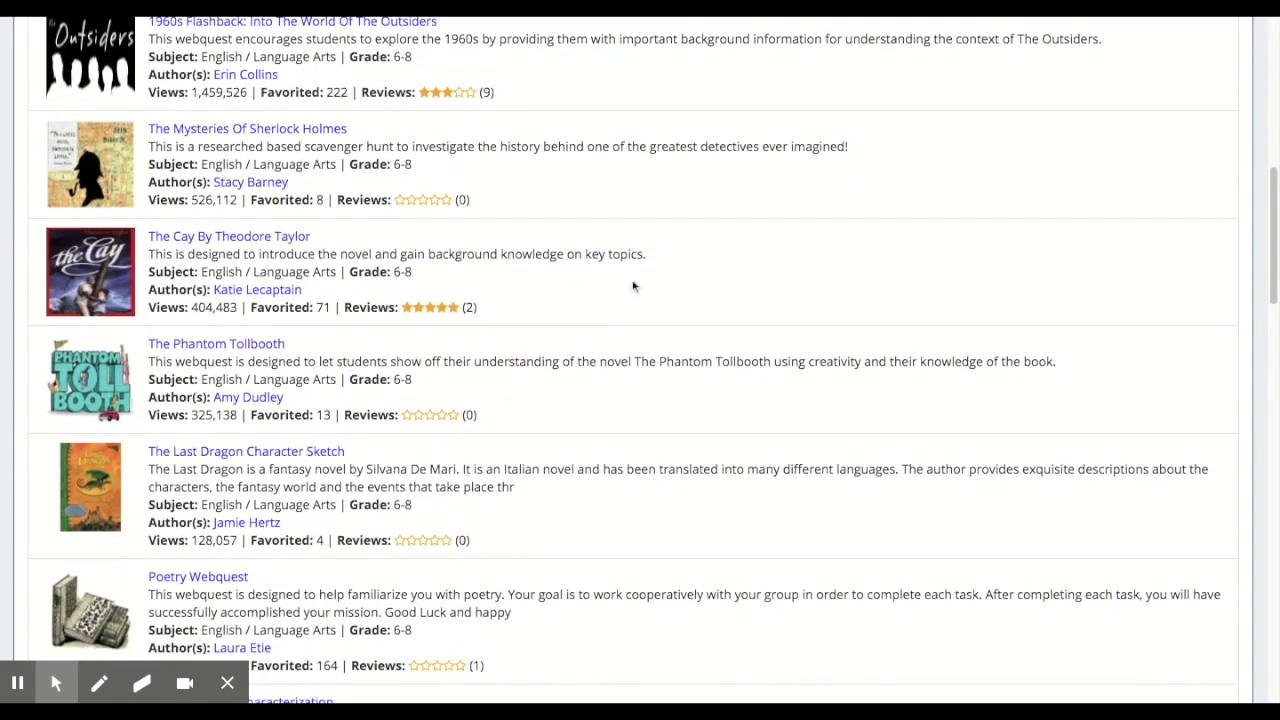
pyautogui.scroll(-1, 634, 283)
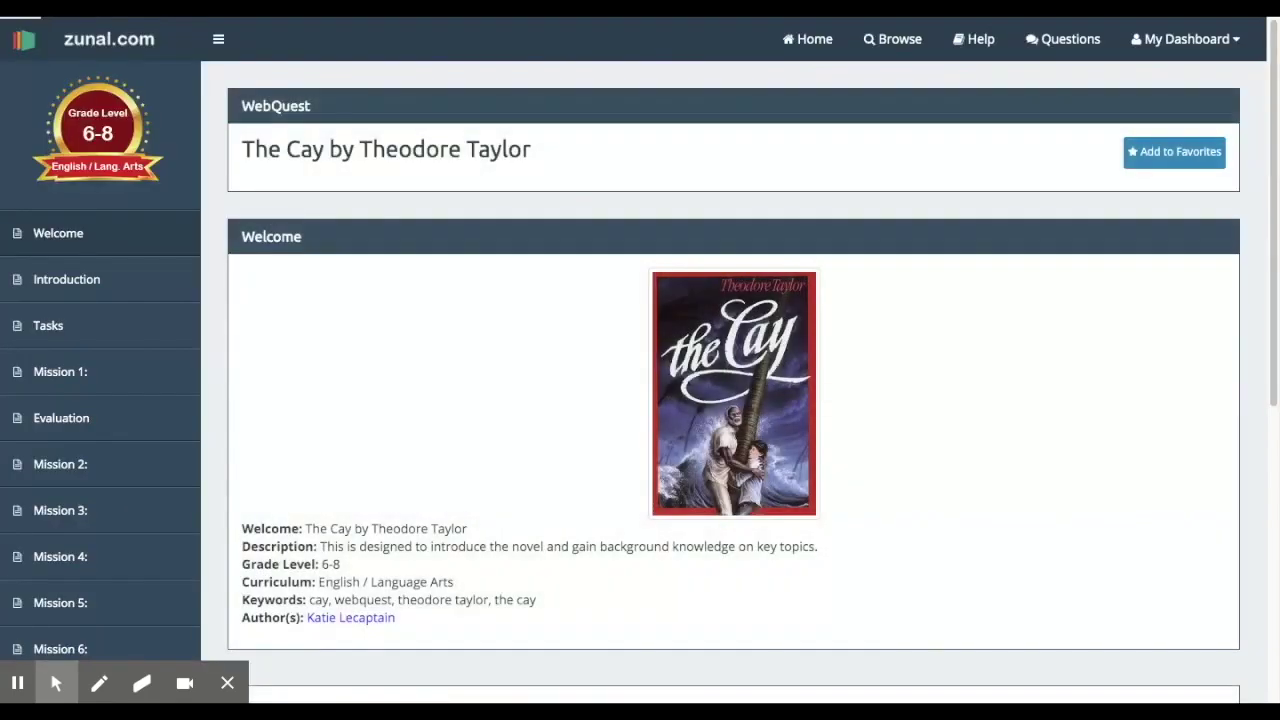
# Step: Examine the welcome page of "The Cay by Theodore Taylor" and its list of sections and missions
pyautogui.scroll(-1, 486, 397)
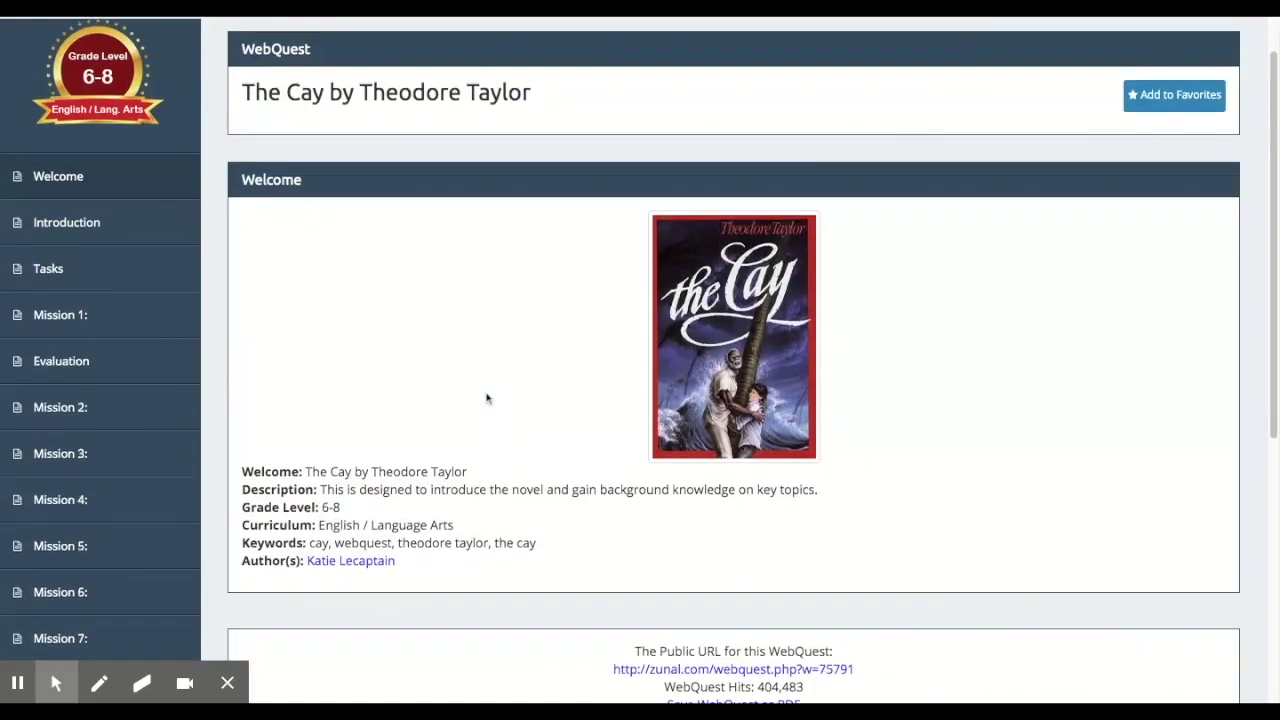
pyautogui.scroll(-1, 486, 397)
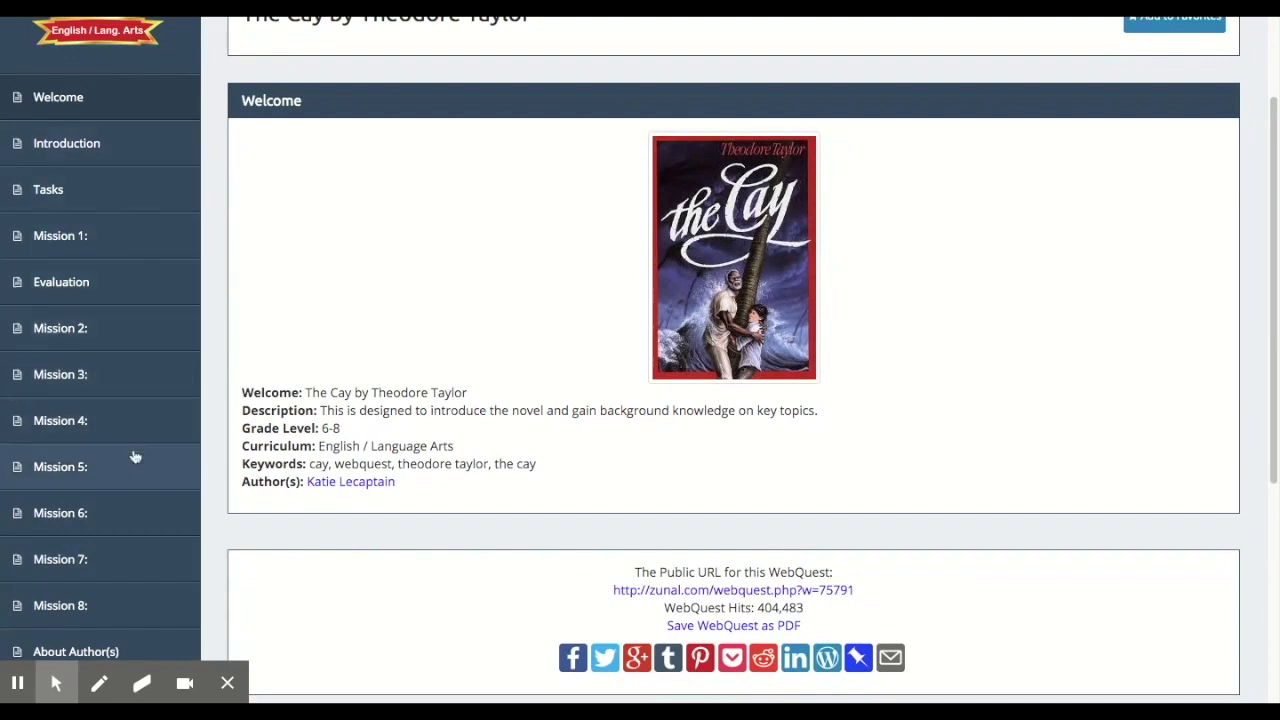
pyautogui.scroll(-1, 135, 455)
pyautogui.scroll(-2, 135, 455)
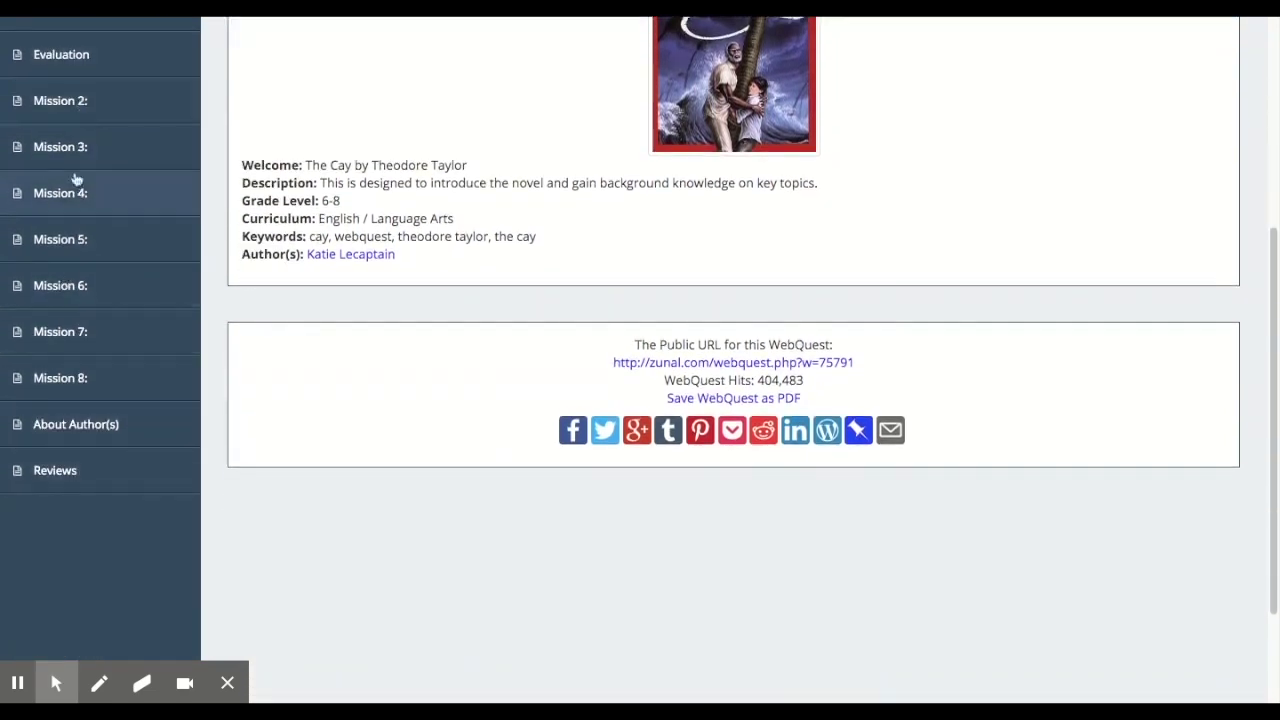
pyautogui.scroll(3, 88, 335)
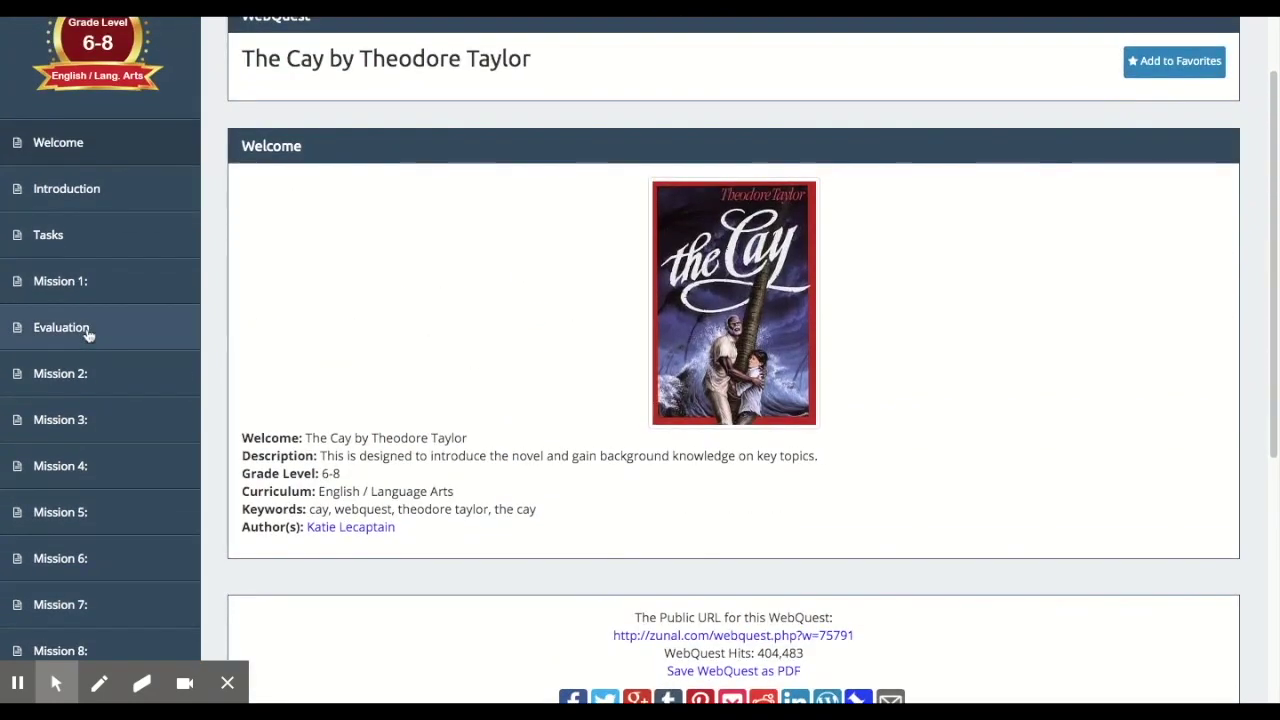
pyautogui.scroll(-2, 88, 335)
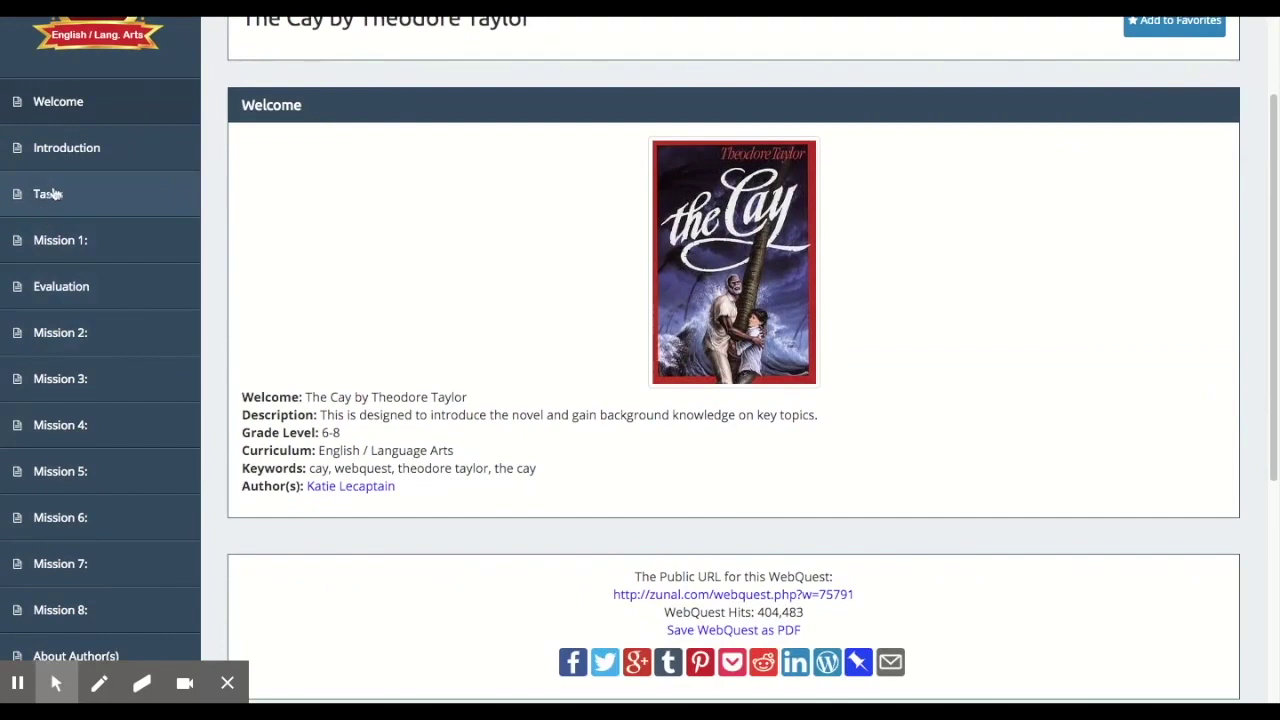
pyautogui.scroll(2, 54, 265)
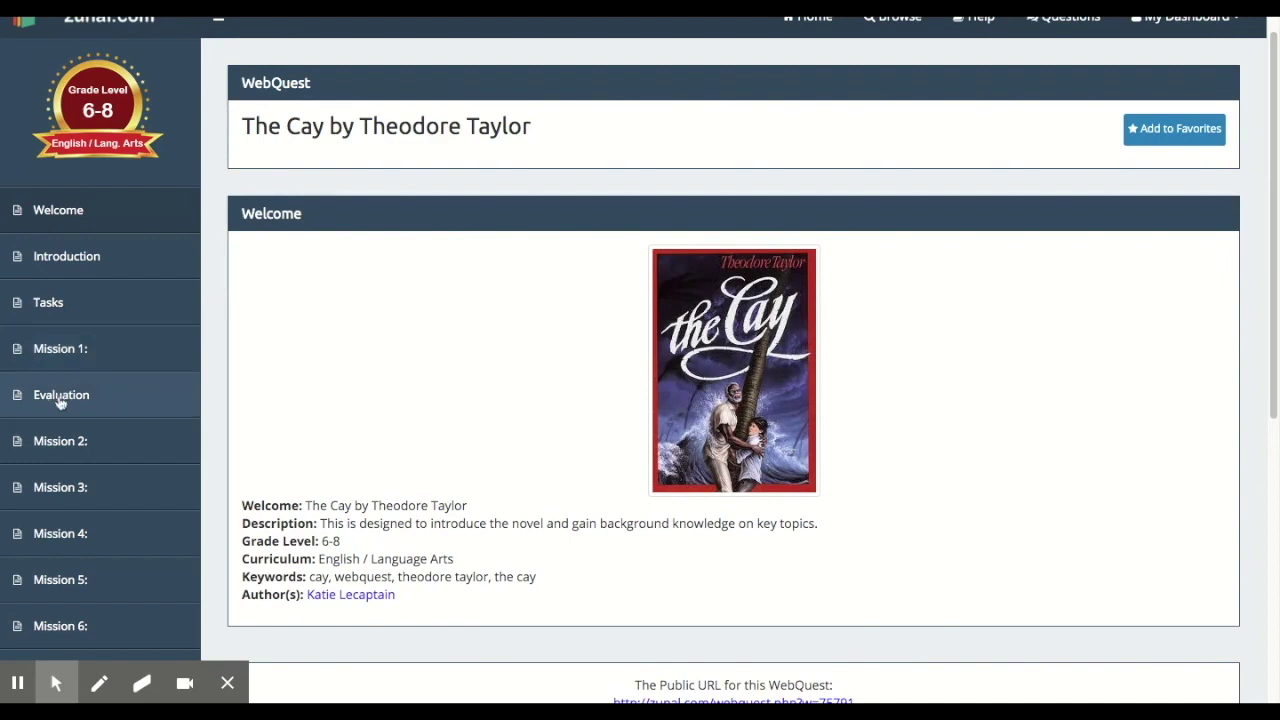
pyautogui.scroll(-3, 60, 401)
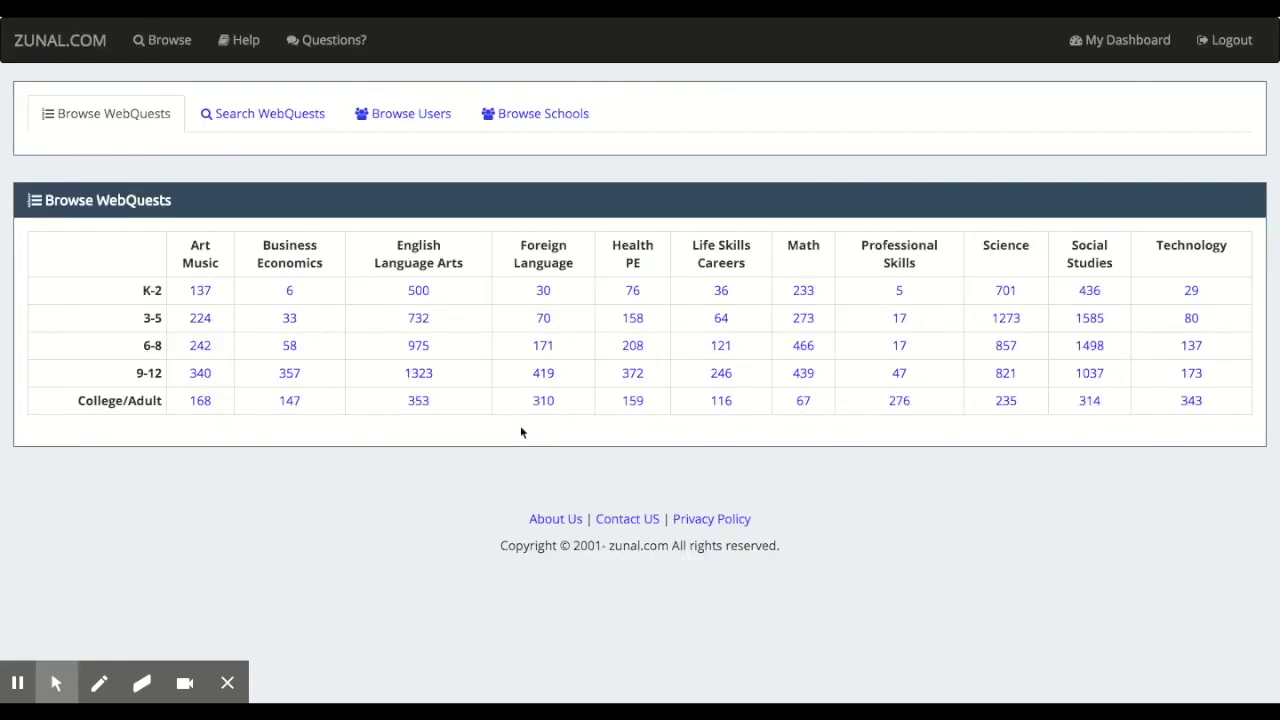
# Step: List the WebQuests for Math in grades 9-12 and look through the first entries
pyautogui.click(805, 373)
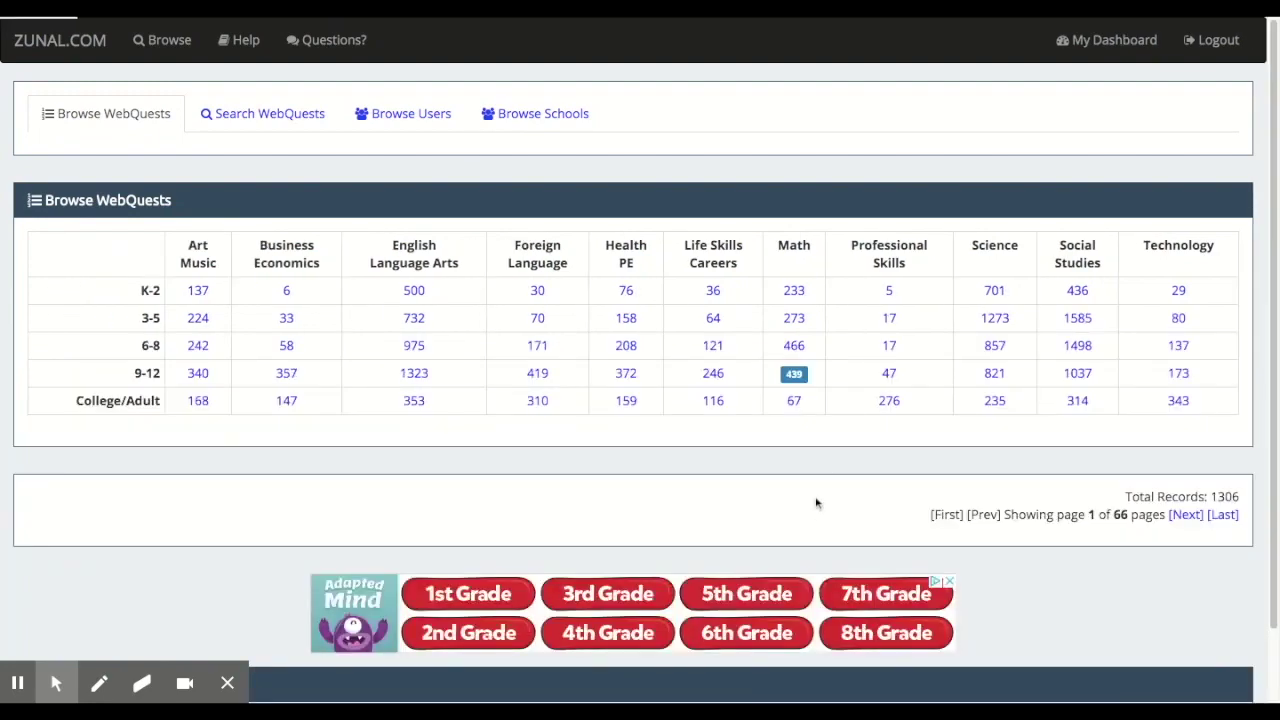
pyautogui.scroll(-1, 816, 503)
pyautogui.scroll(-5, 816, 503)
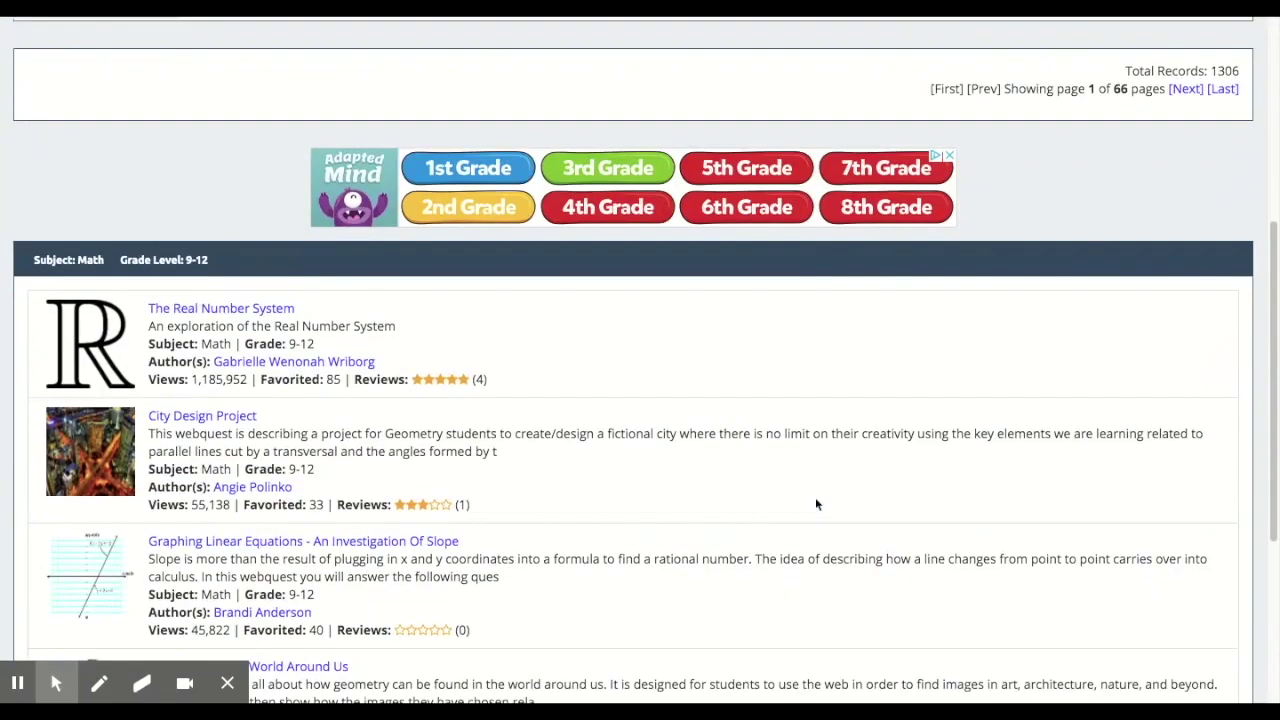
pyautogui.scroll(-2, 815, 497)
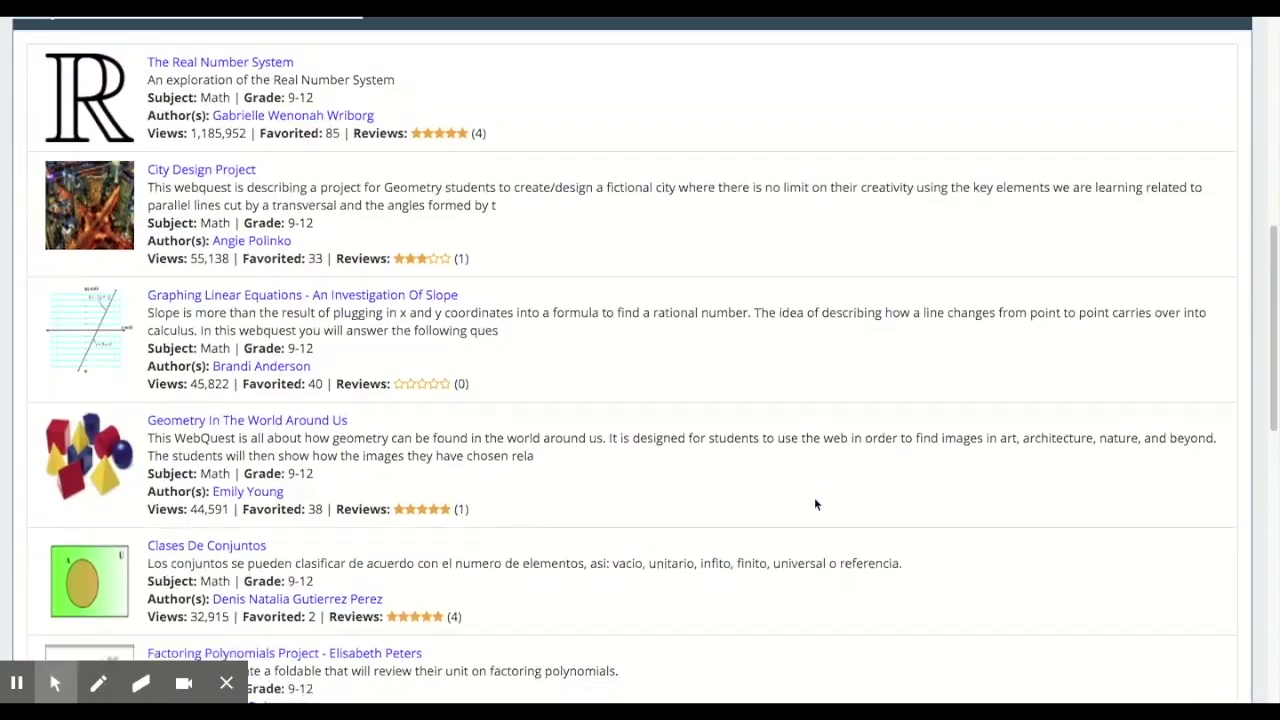
pyautogui.scroll(4, 815, 497)
pyautogui.scroll(2, 815, 496)
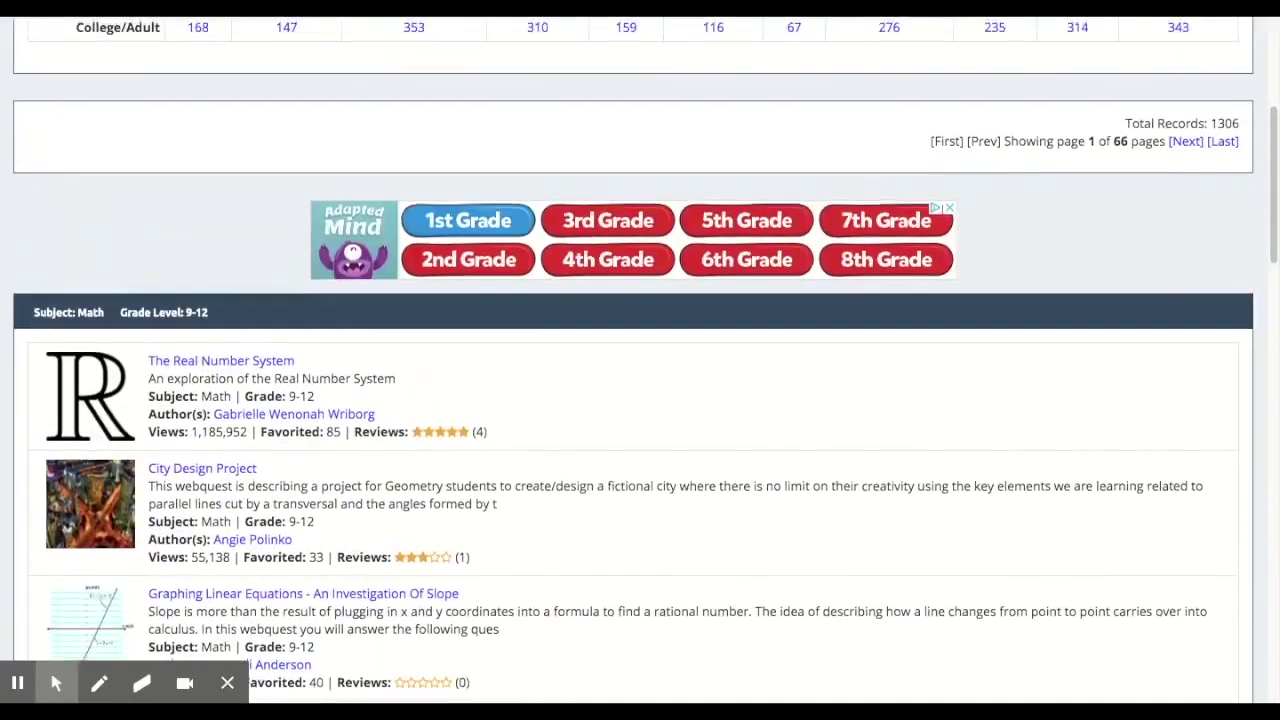
pyautogui.scroll(3, 815, 496)
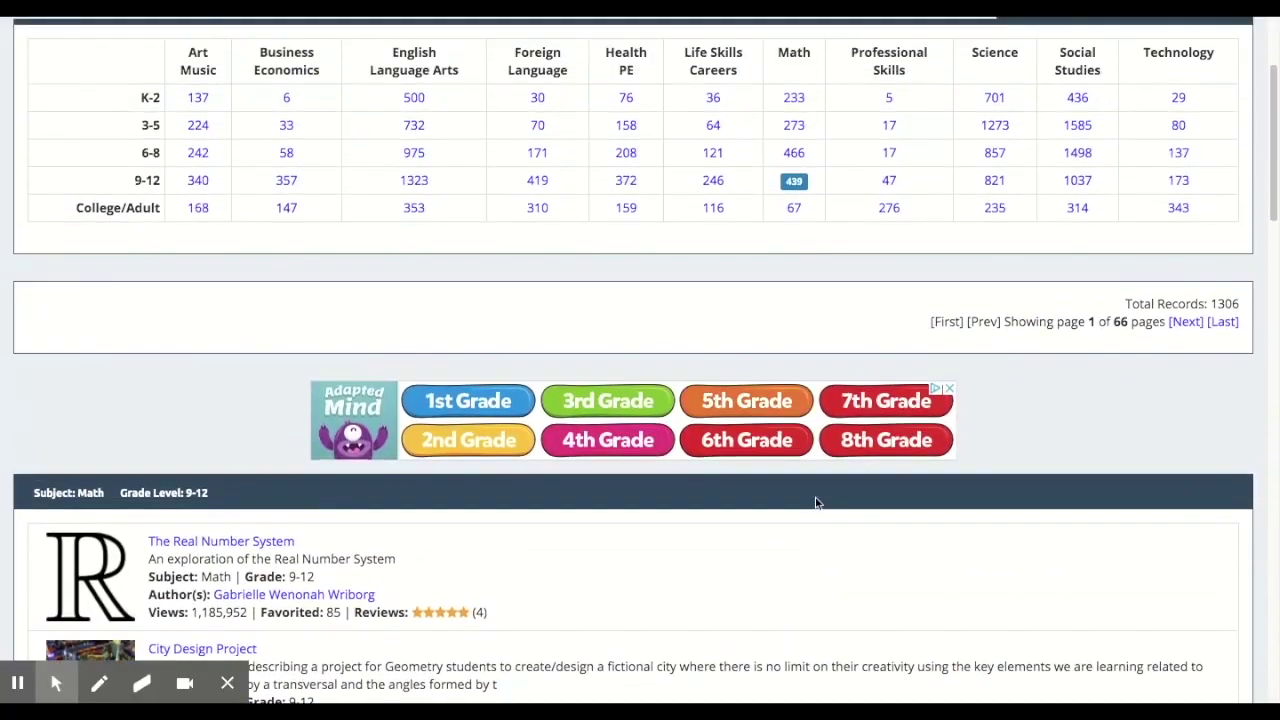
pyautogui.scroll(1, 815, 503)
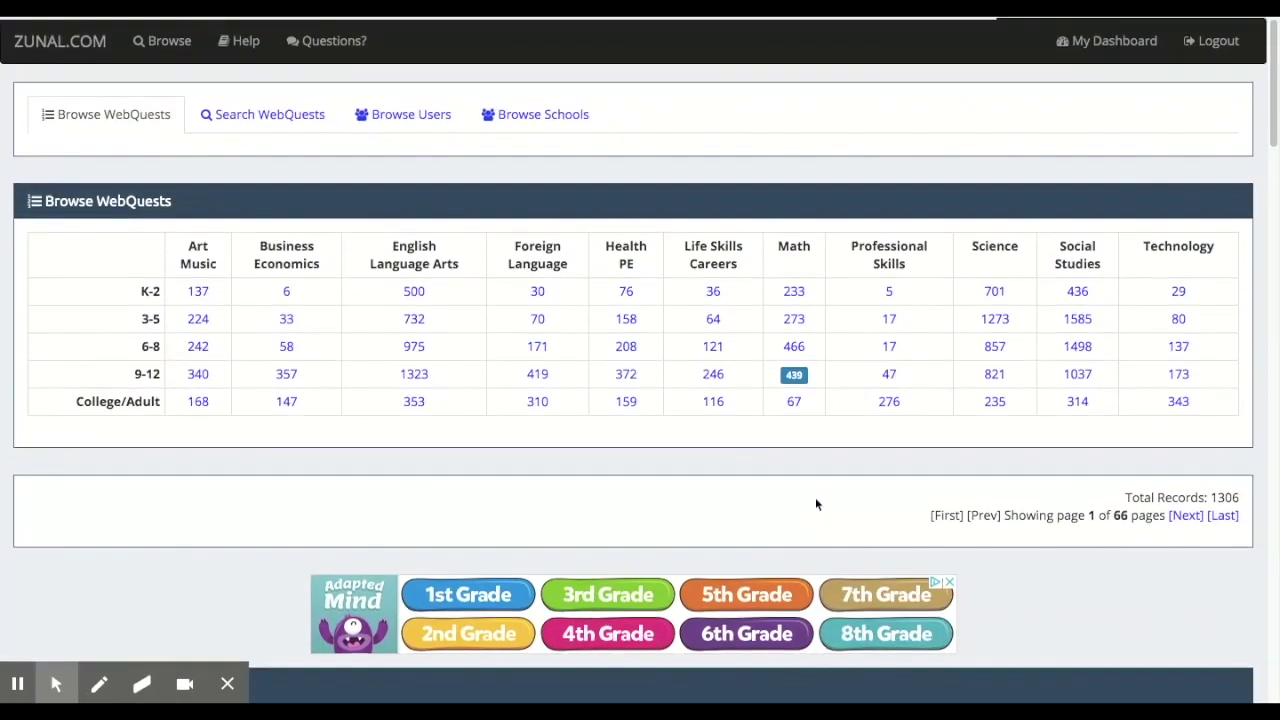
# Step: Search the WebQuests for the keyword "quadratics" across all grades and subjects
pyautogui.click(239, 116)
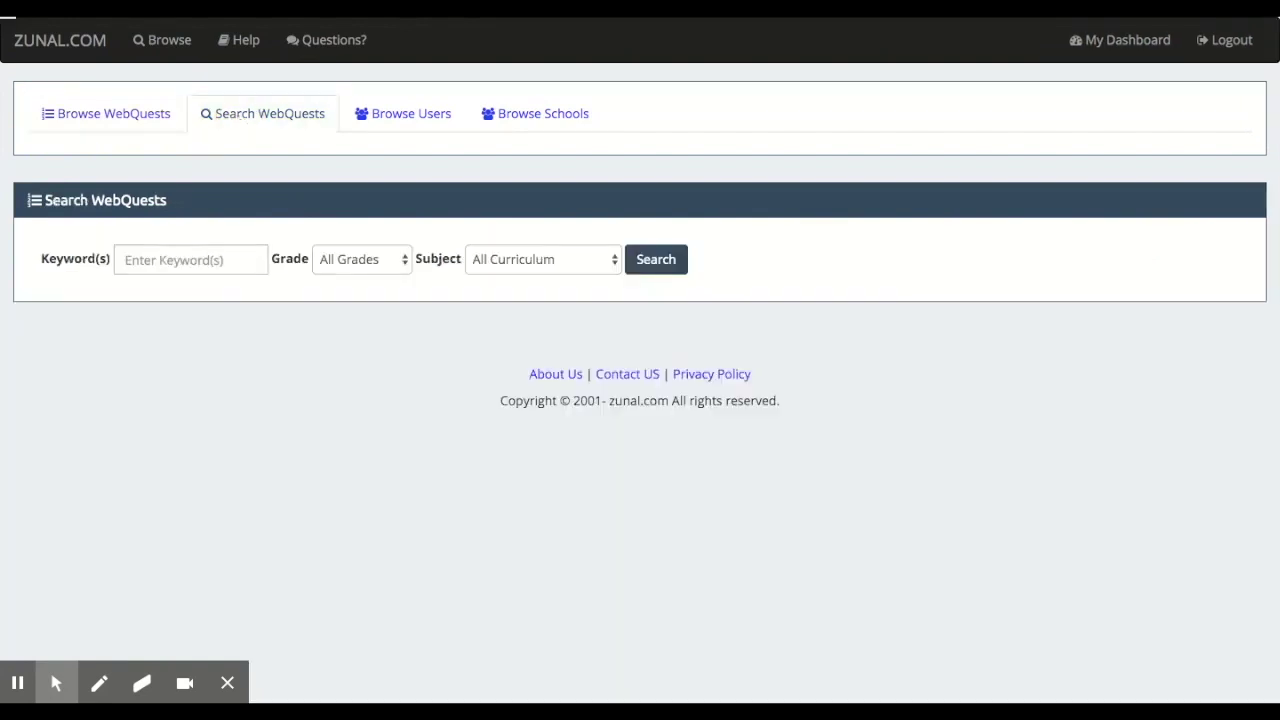
pyautogui.click(169, 269)
pyautogui.write('quadratics')
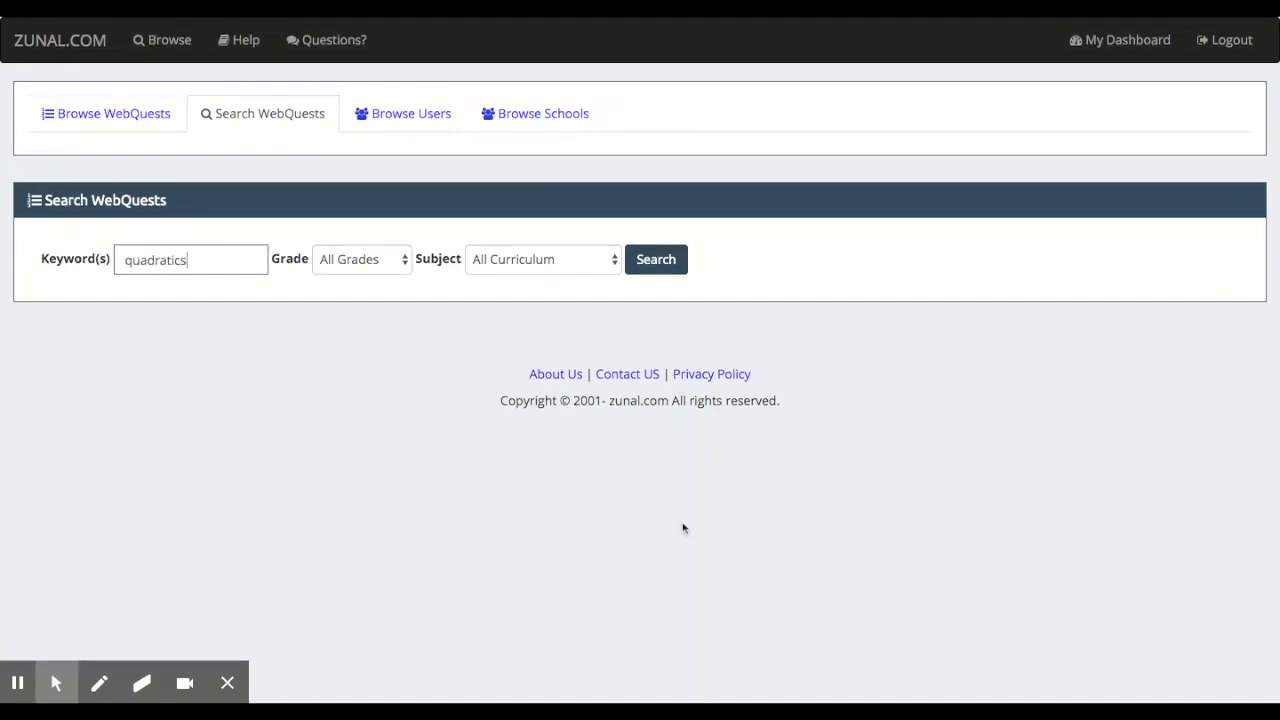
pyautogui.press('Return')
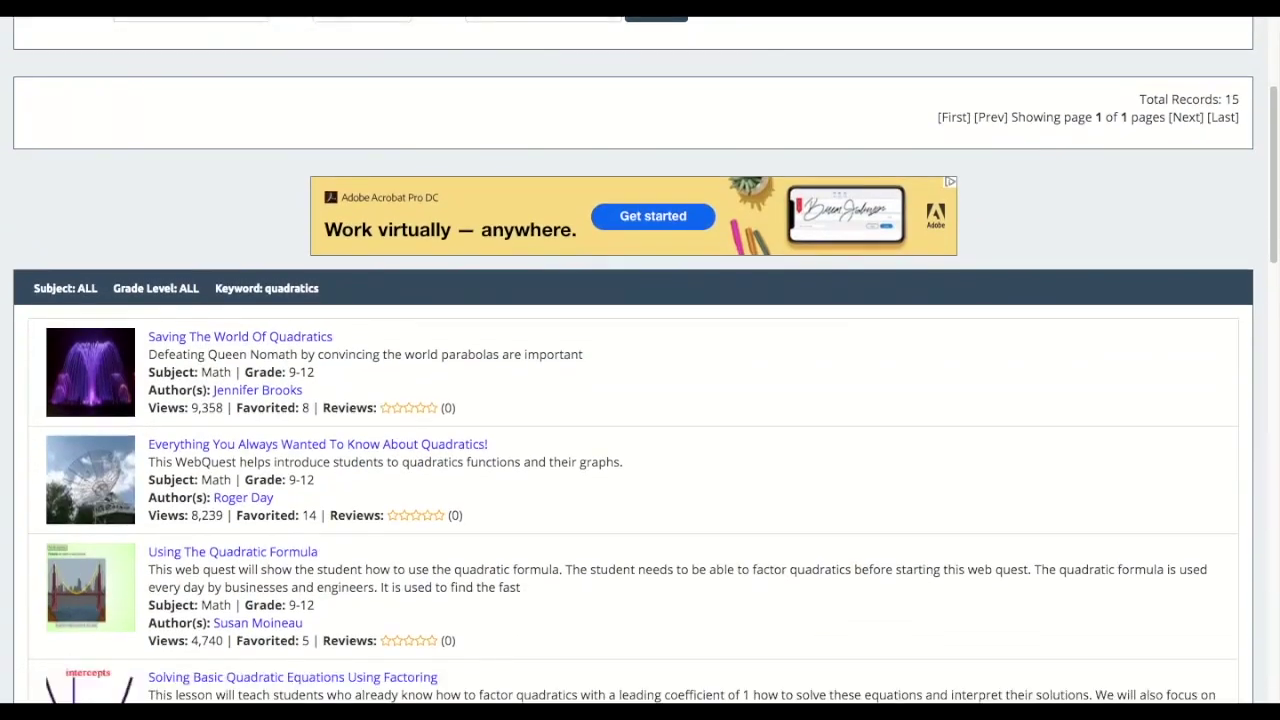
# Step: Open "Having Fun While Solving Quadratics" from the search results and review its welcome page
pyautogui.scroll(-1, 755, 514)
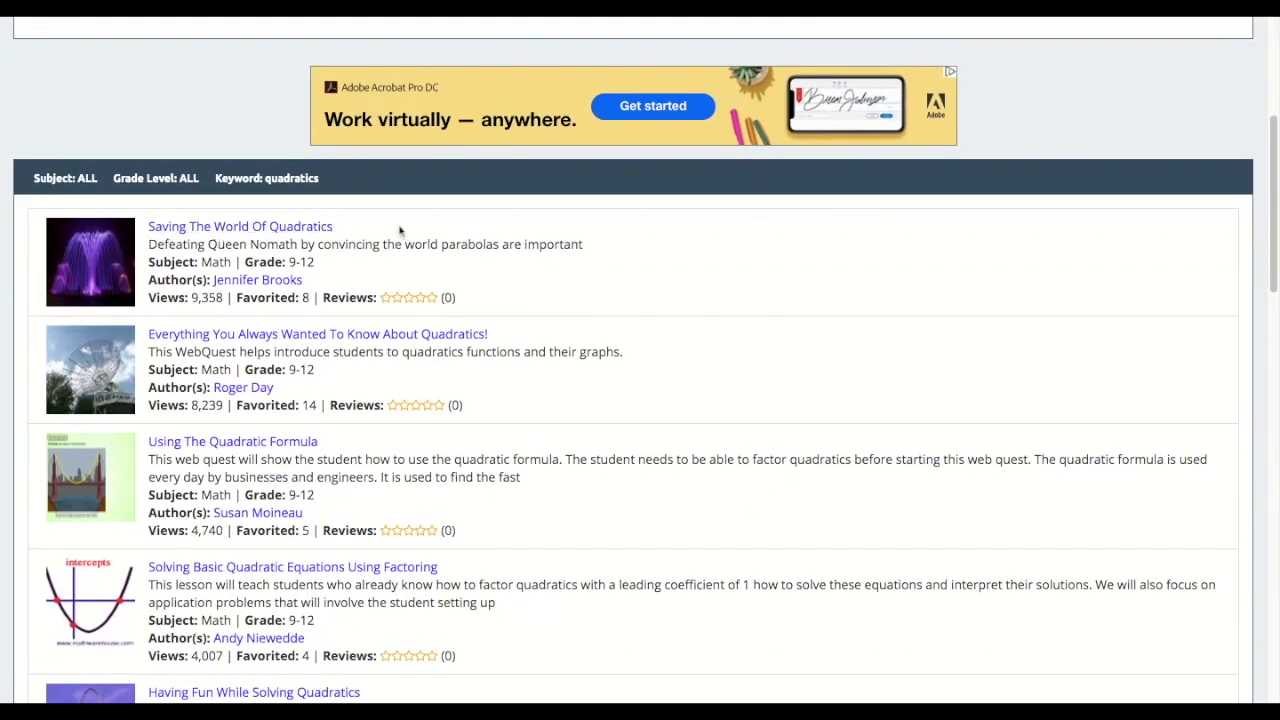
pyautogui.scroll(-1, 741, 376)
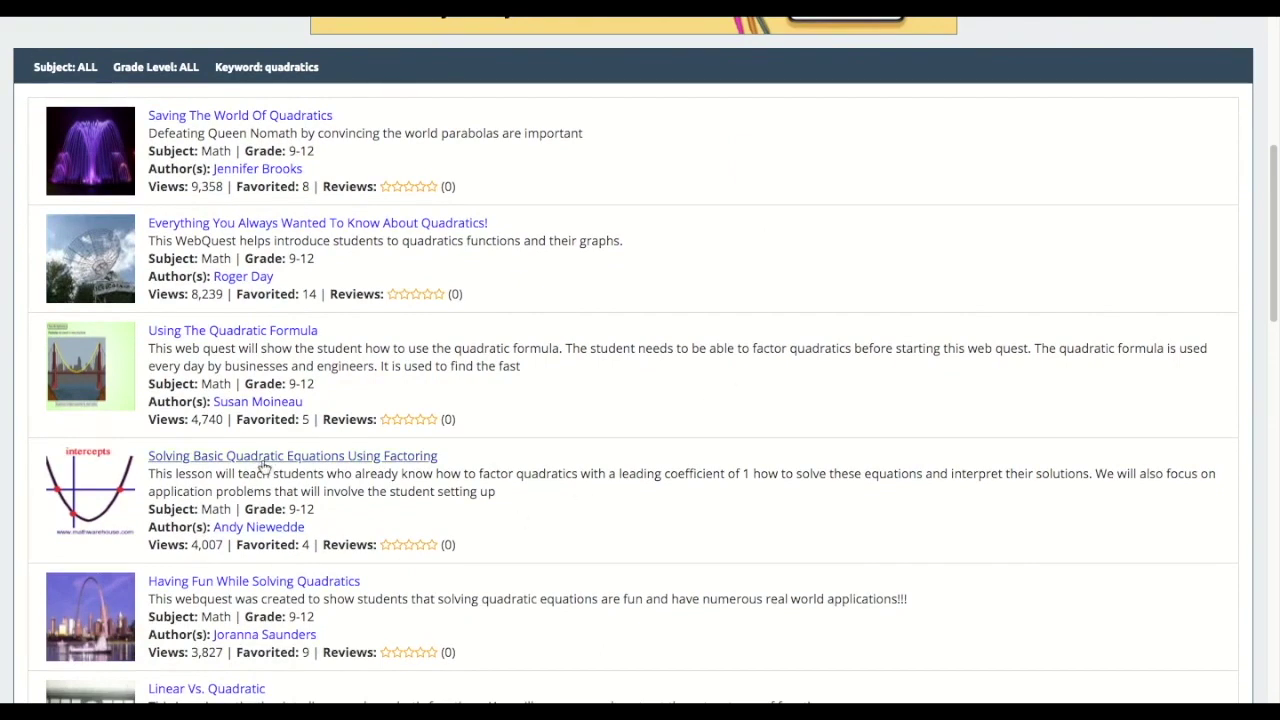
pyautogui.scroll(-1, 679, 509)
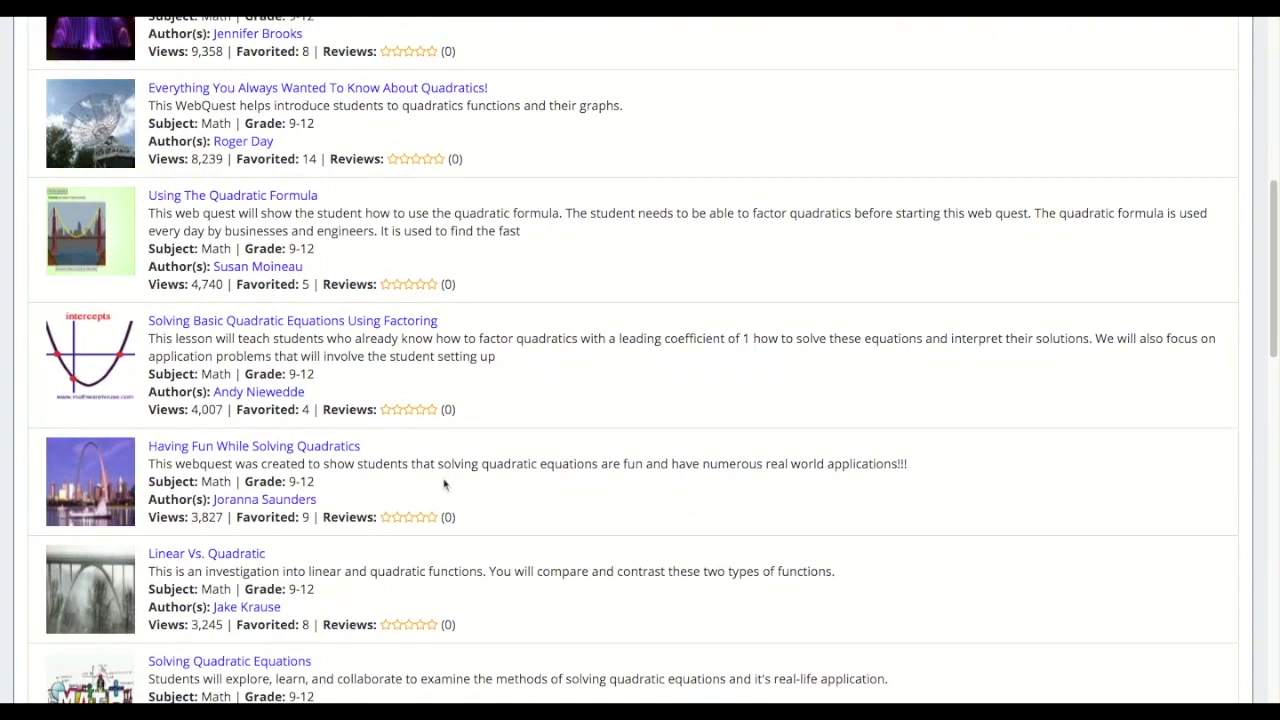
pyautogui.click(233, 450)
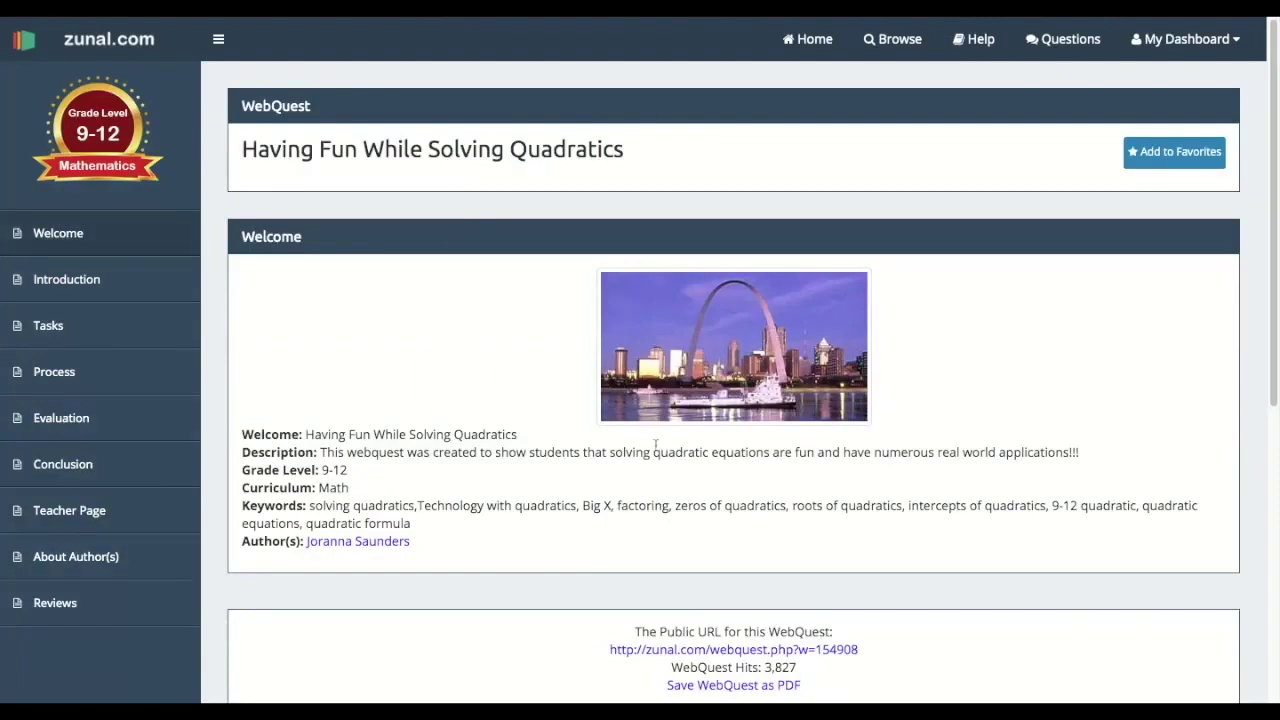
pyautogui.scroll(-2, 654, 446)
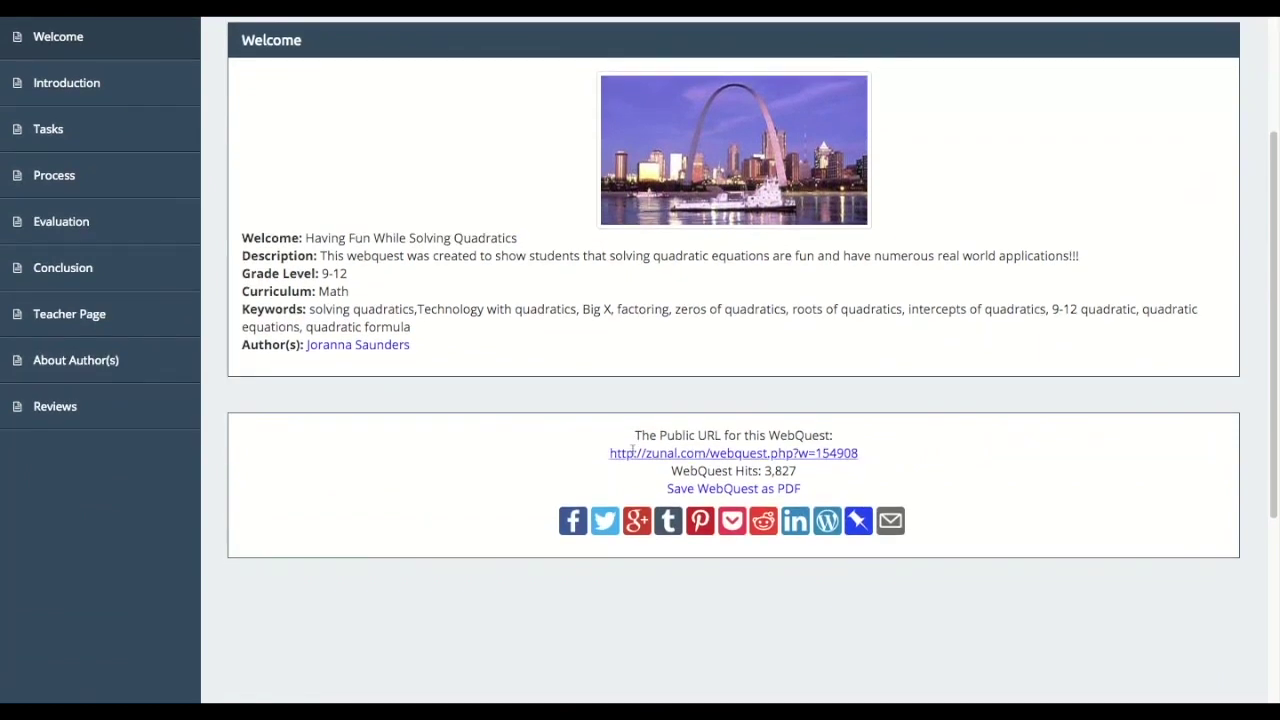
pyautogui.scroll(2, 633, 455)
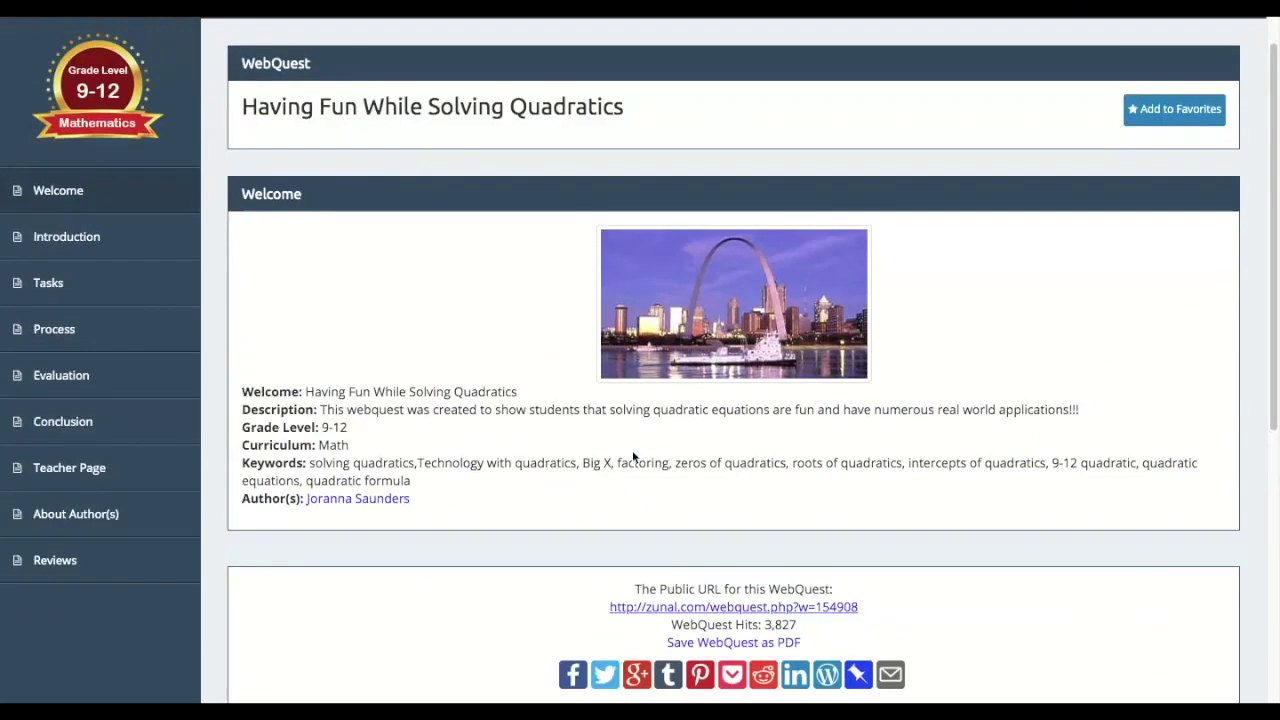
# Step: Open the account's own profile page and check the account type and WebQuest limit
pyautogui.click(1185, 39)
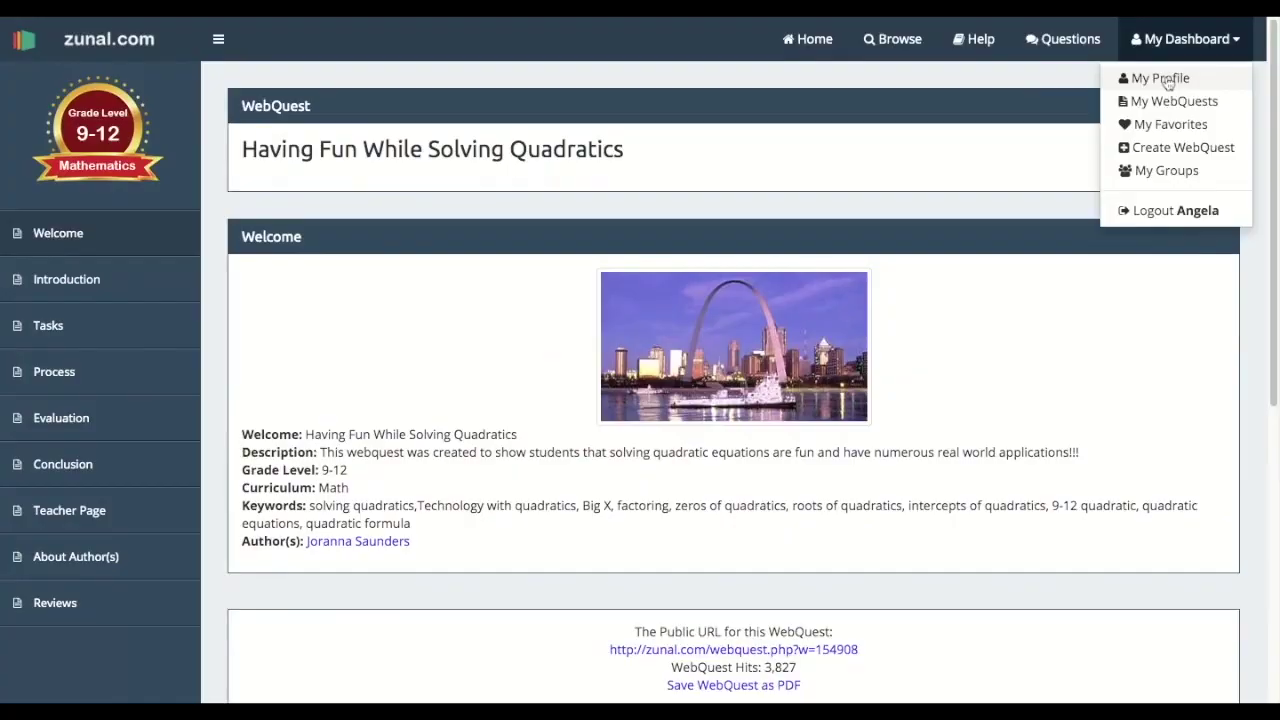
pyautogui.click(1162, 78)
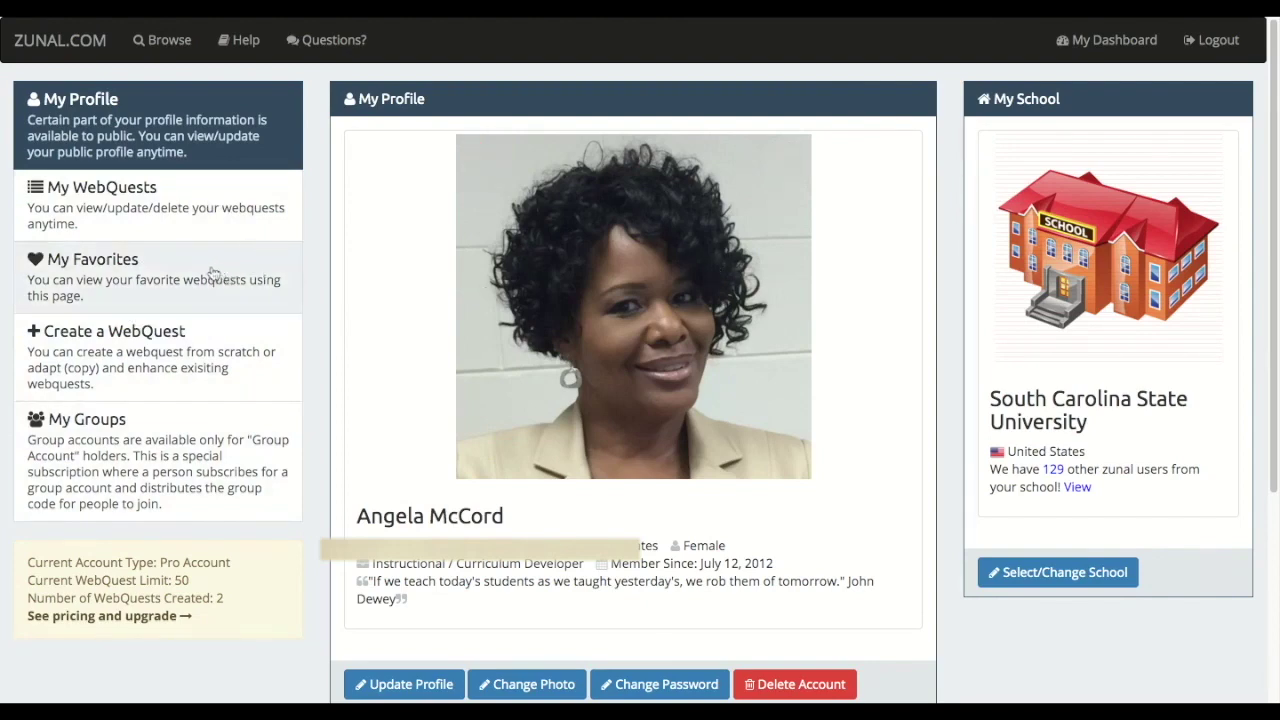
pyautogui.scroll(-1, 152, 571)
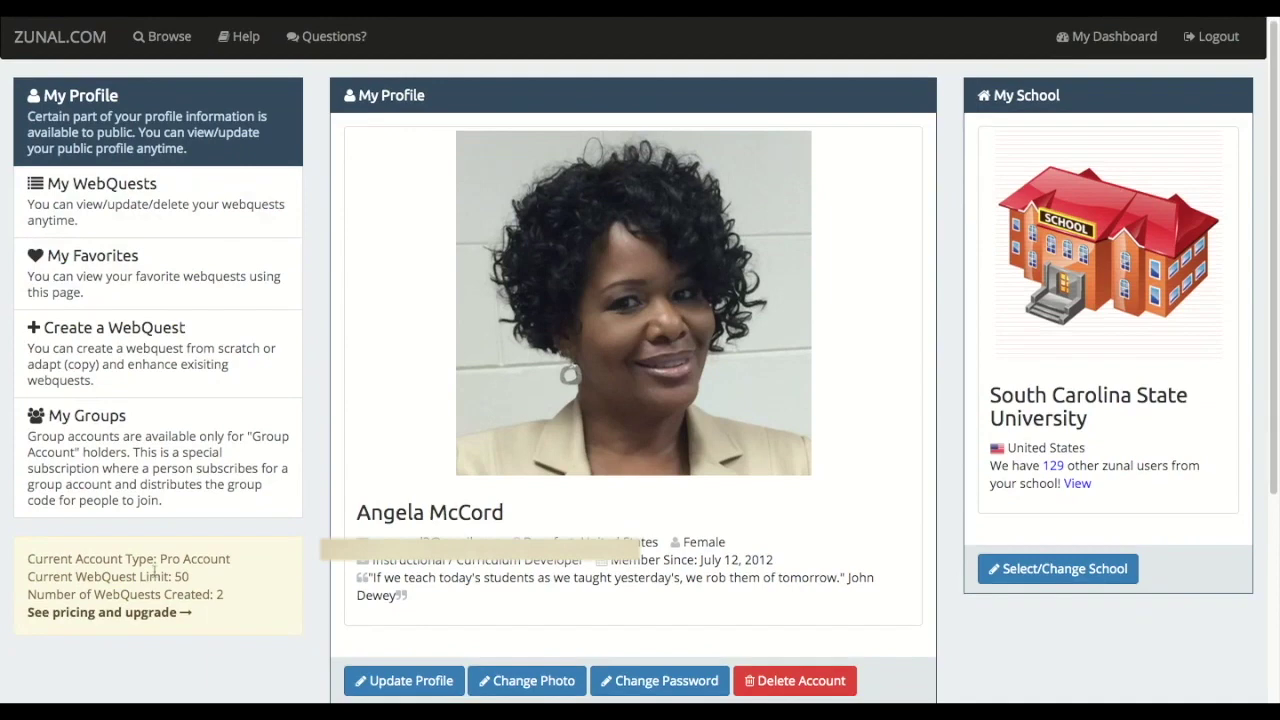
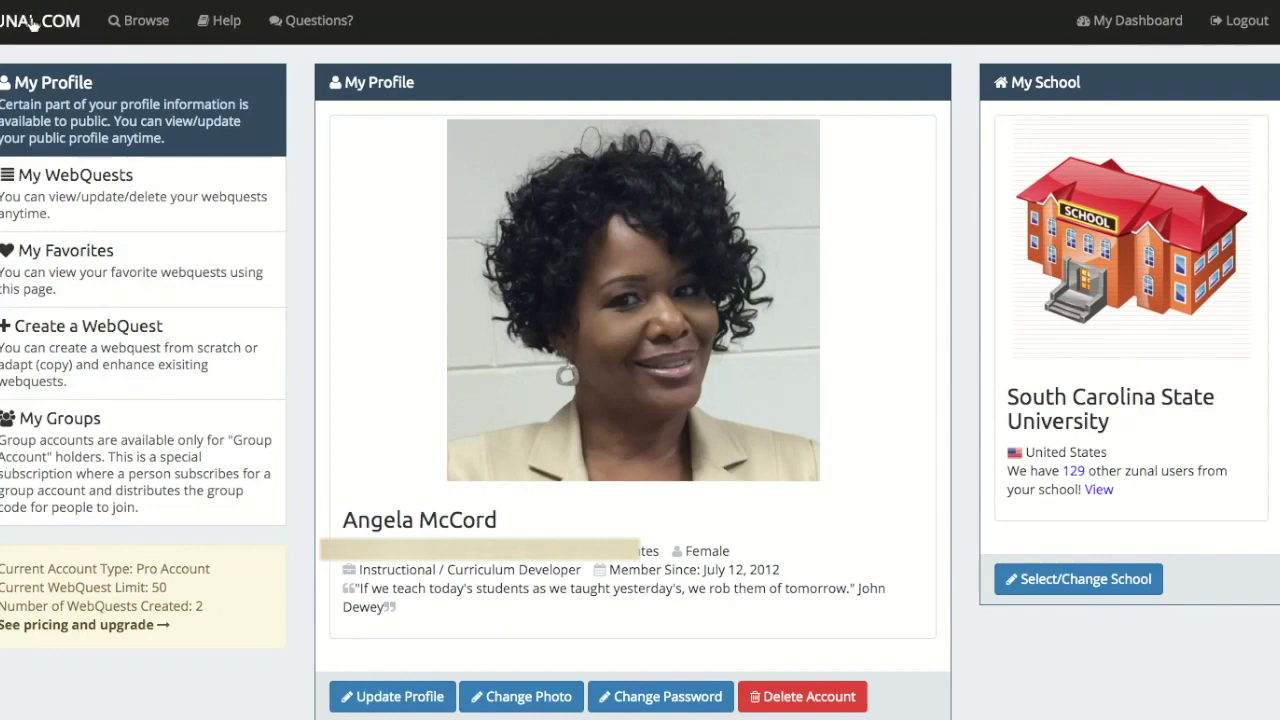
pyautogui.click(33, 25)
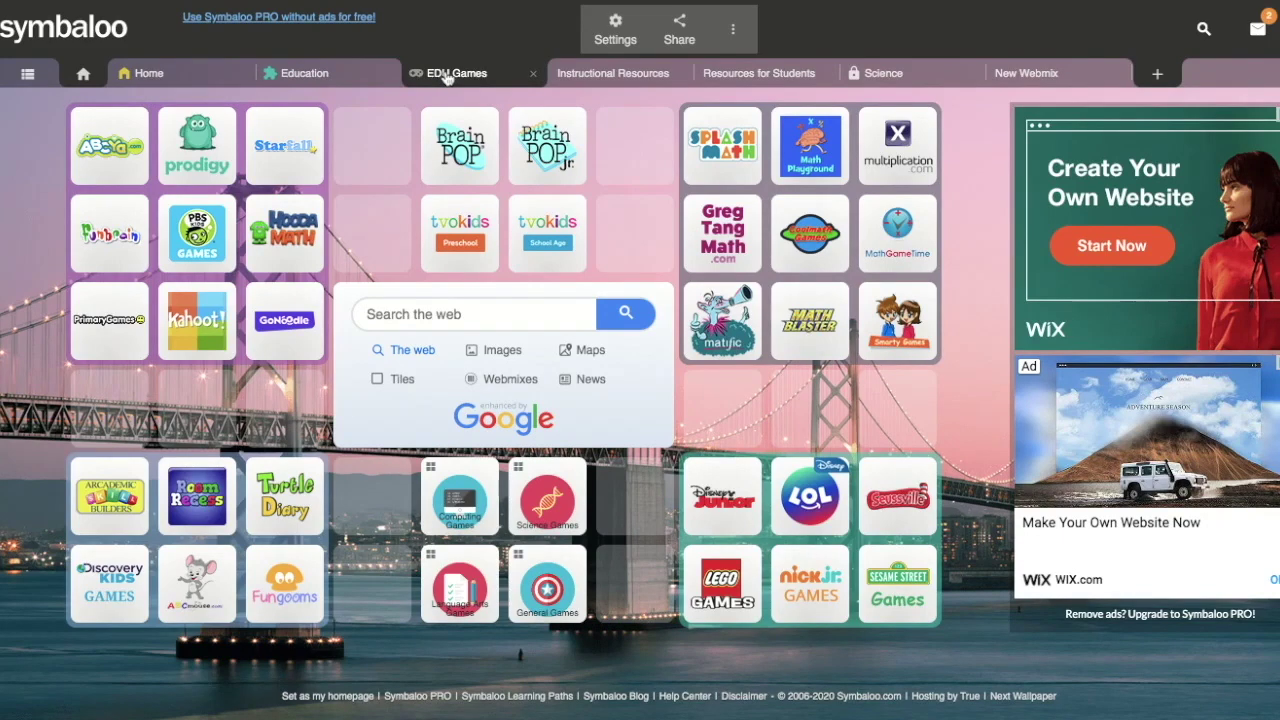
# Step: Look through the Education and Instructional Resources webmixes and check the options for adding a webmix without creating one
pyautogui.click(340, 74)
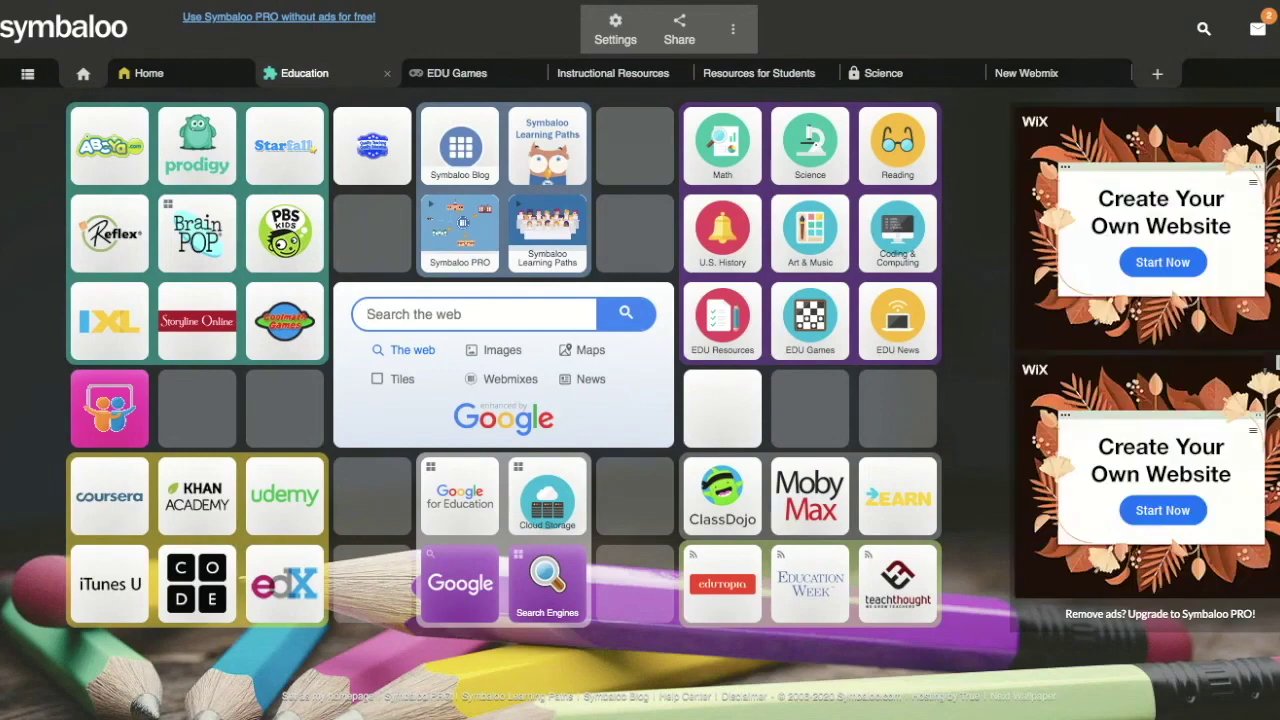
pyautogui.click(605, 76)
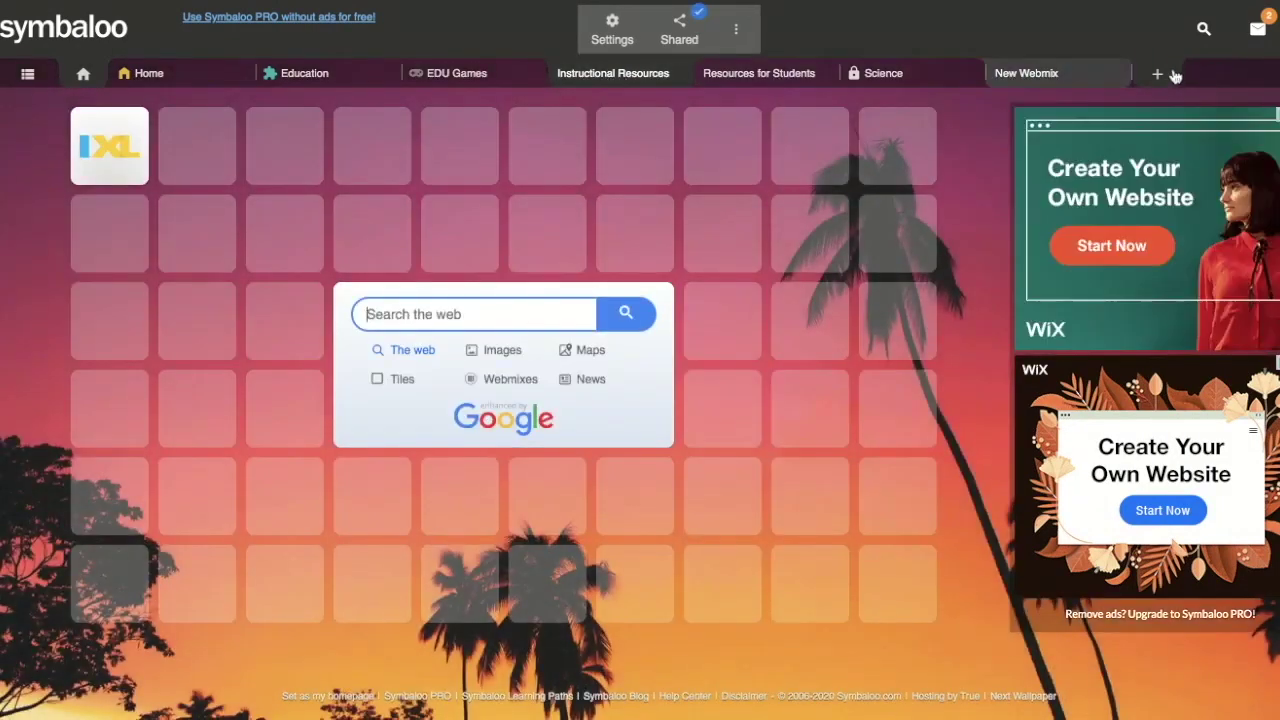
pyautogui.click(1162, 76)
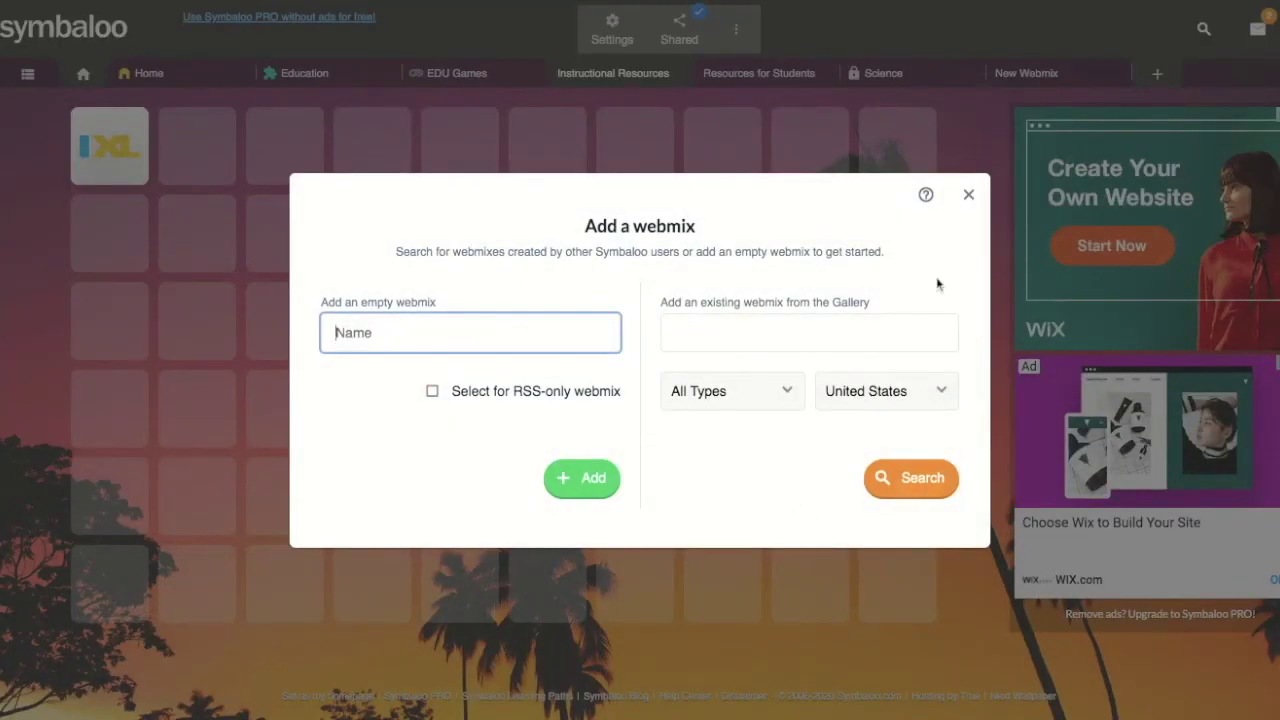
pyautogui.click(969, 197)
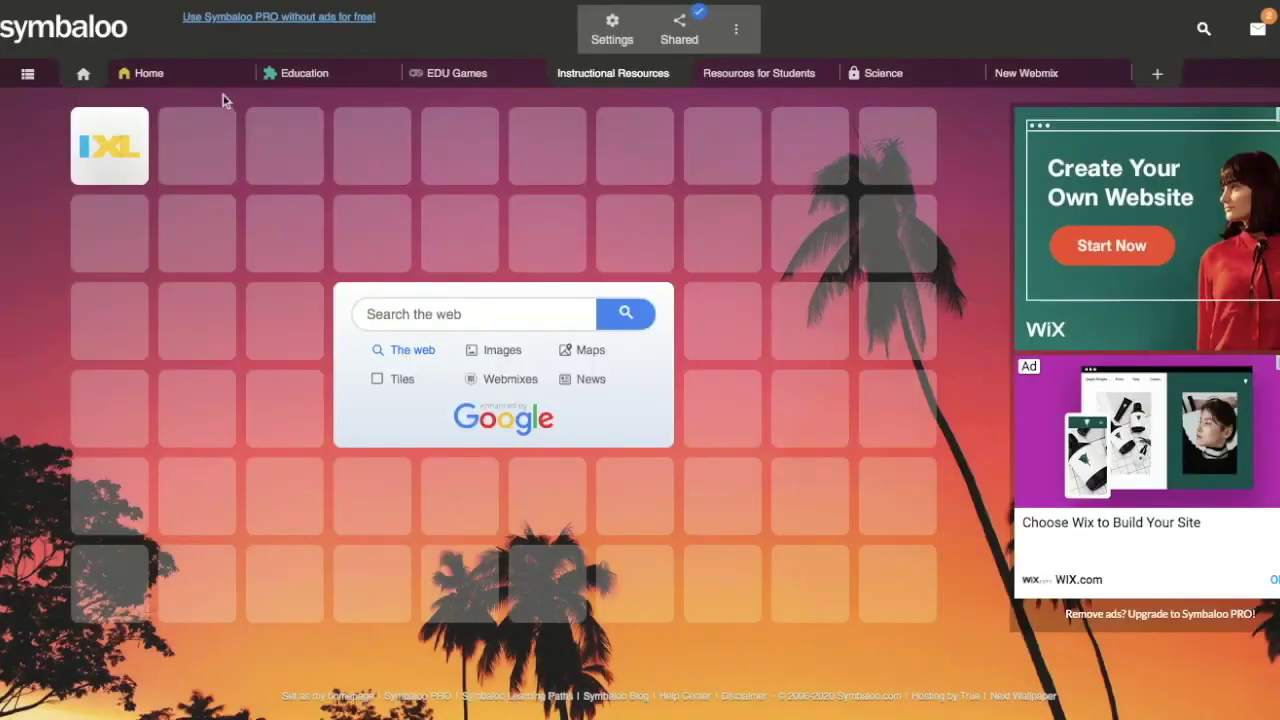
pyautogui.click(295, 78)
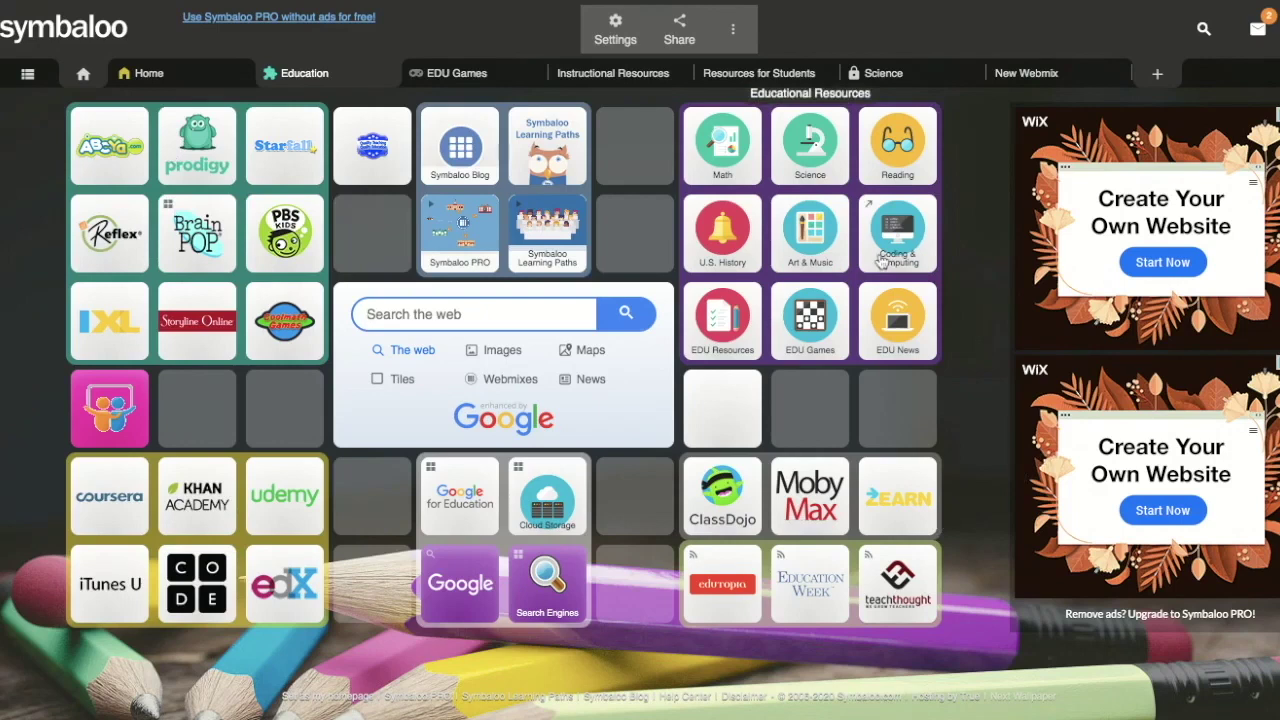
# Step: Share the webmix "New Webmix" privately by link and review its information, link and embed options
pyautogui.click(1013, 75)
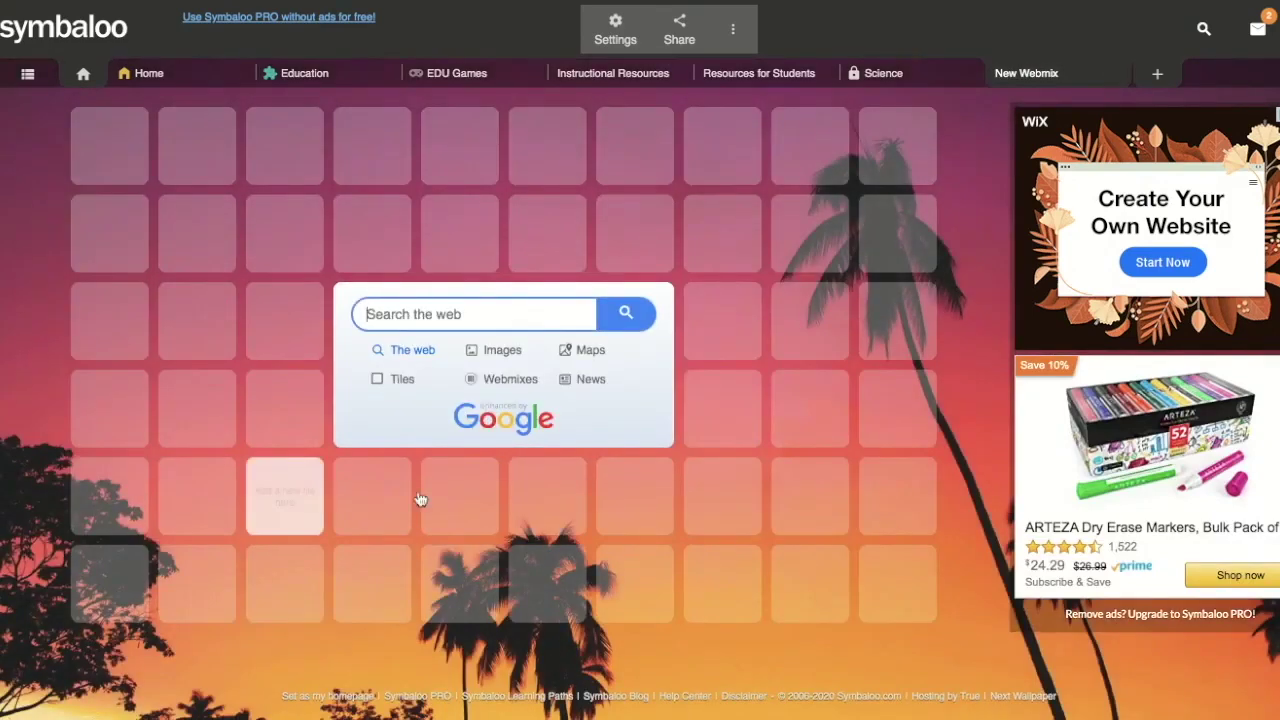
pyautogui.click(680, 32)
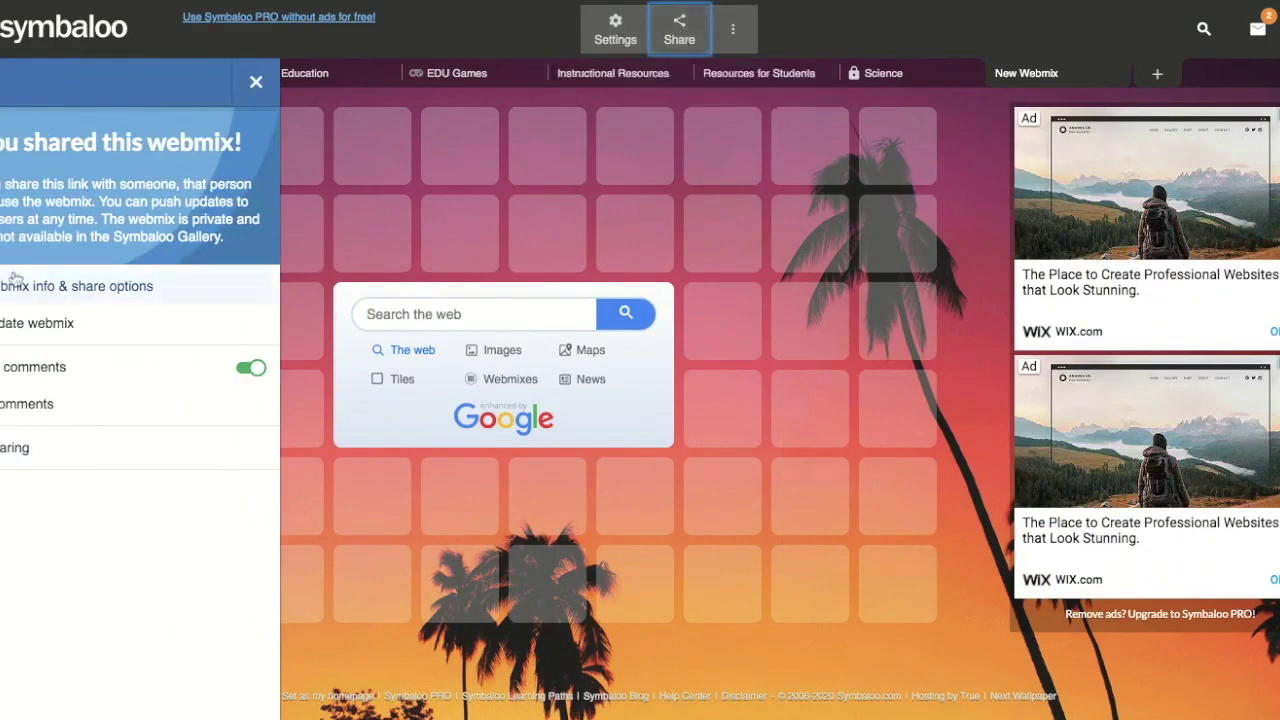
pyautogui.click(113, 288)
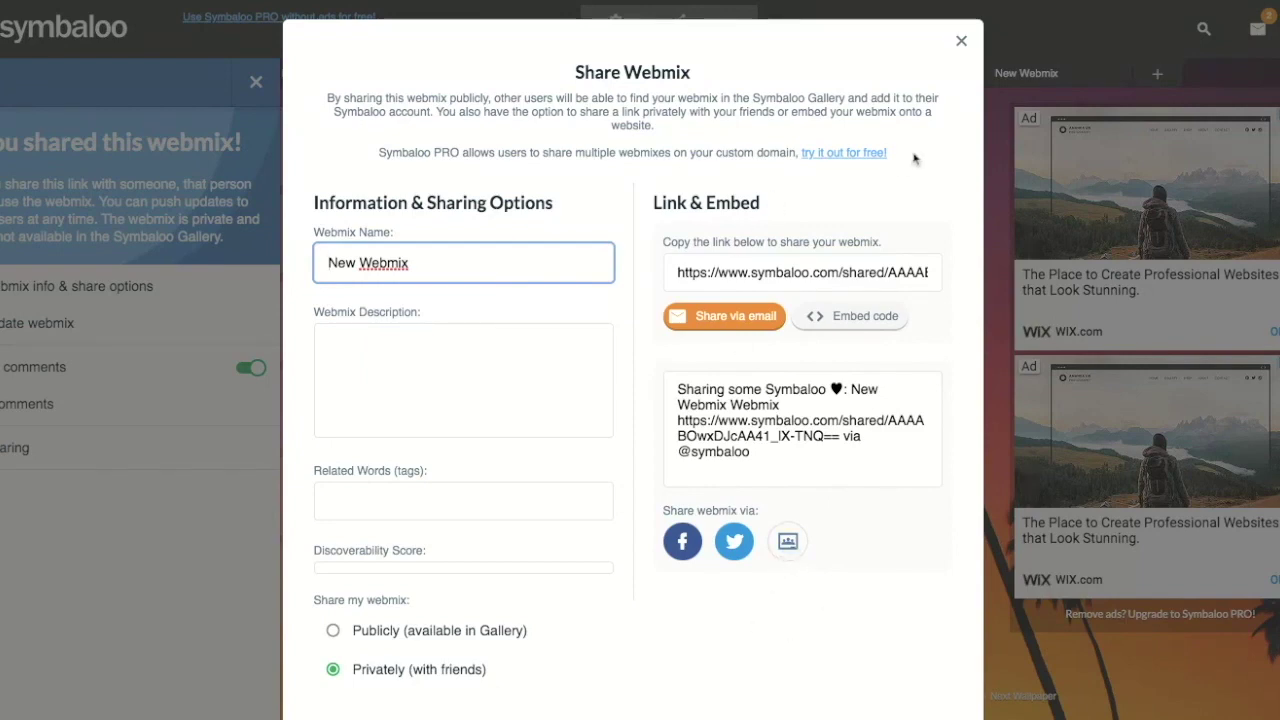
pyautogui.click(960, 41)
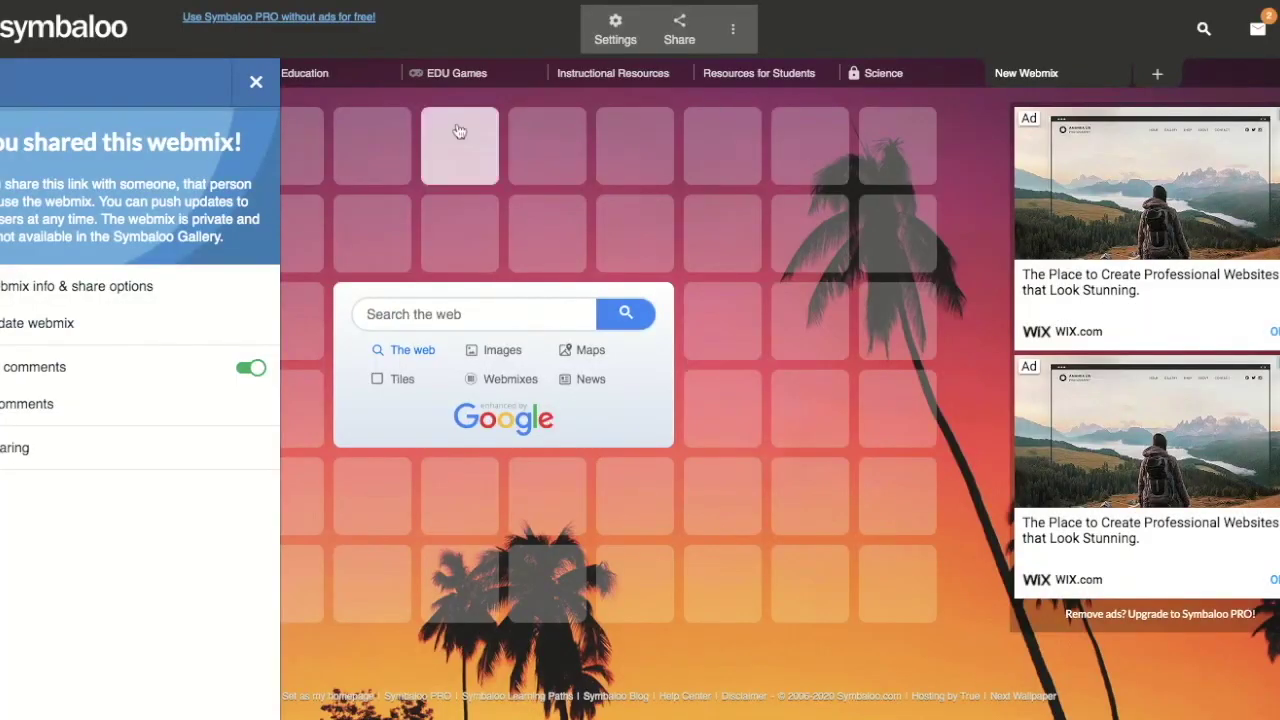
pyautogui.click(328, 77)
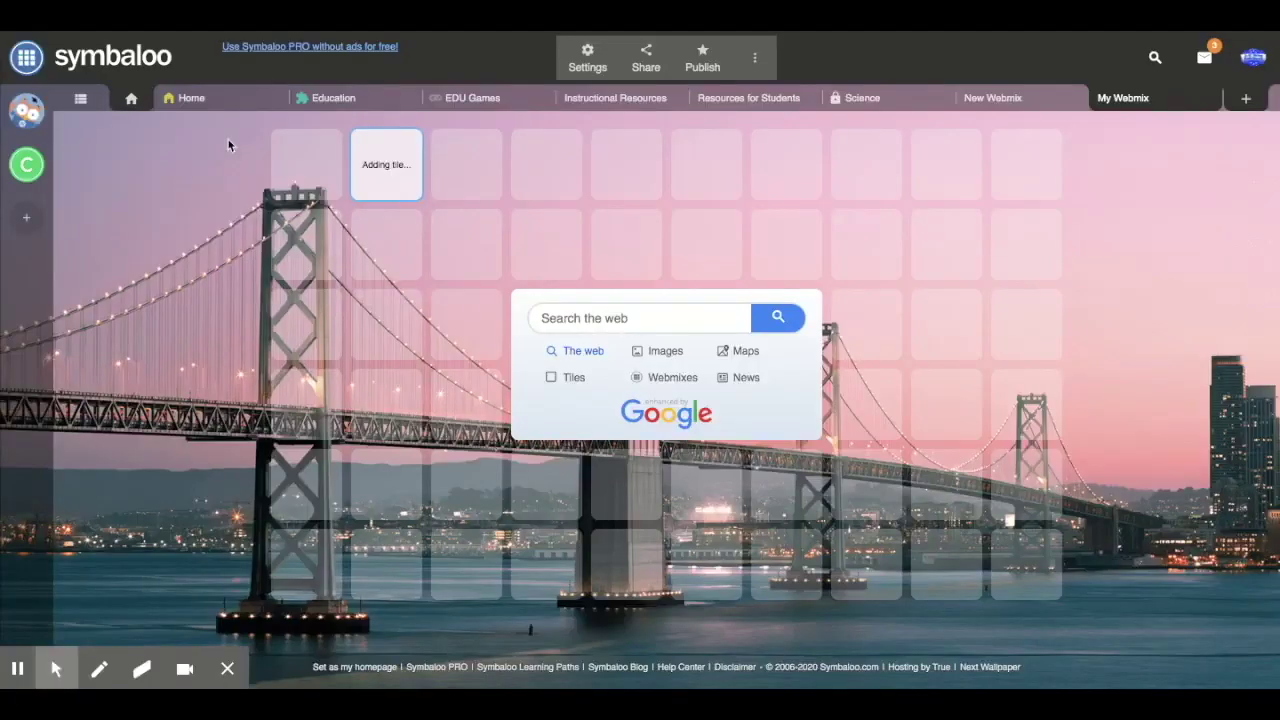
pyautogui.click(290, 160)
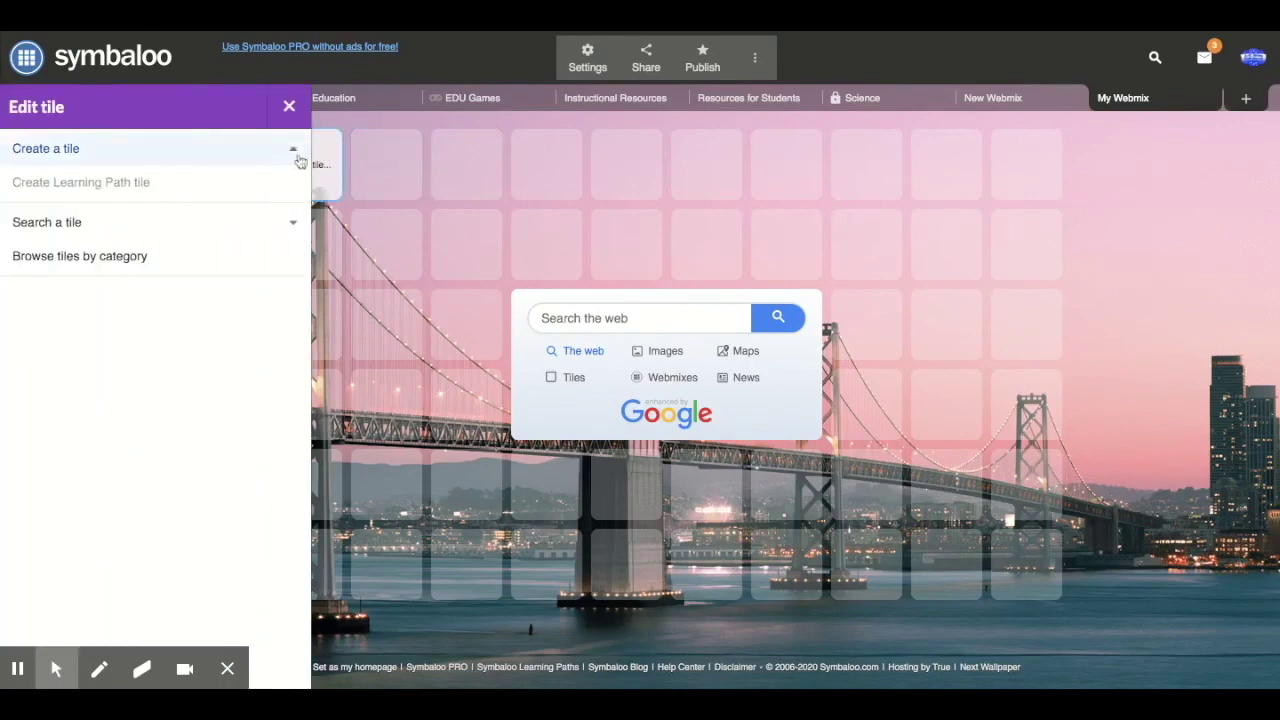
pyautogui.click(293, 158)
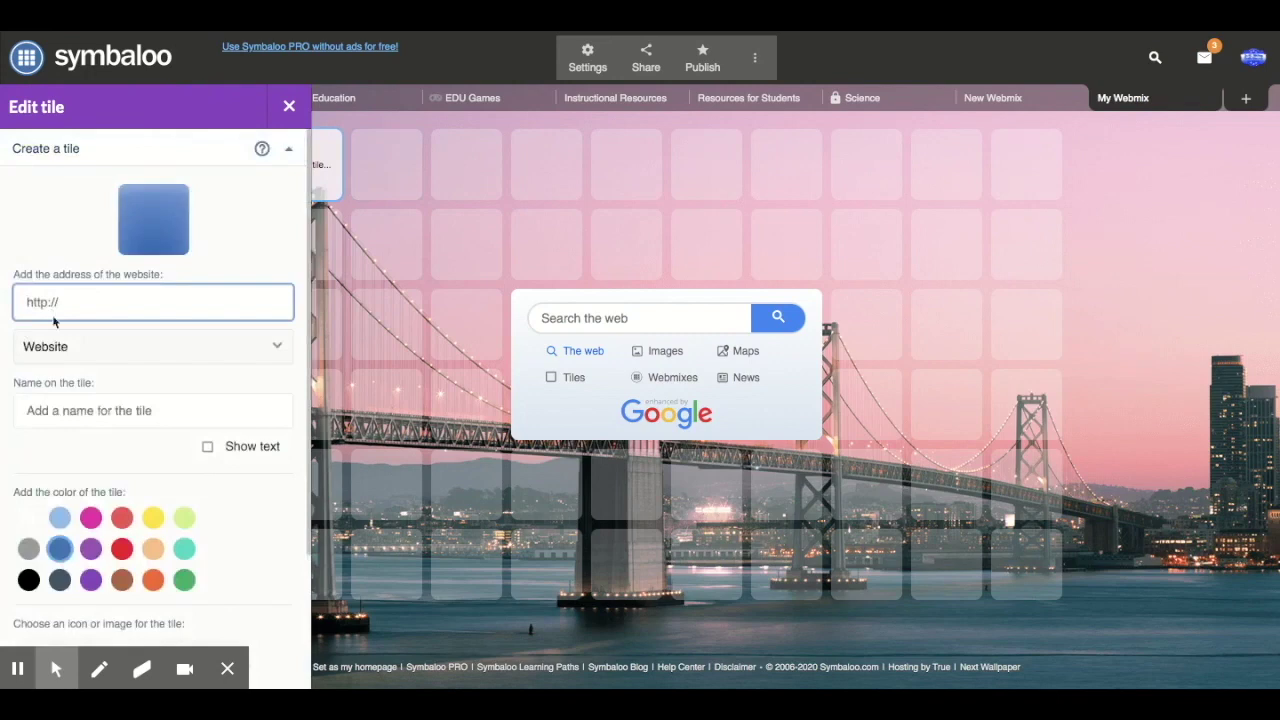
pyautogui.write('https://www.explorelearning.com/')
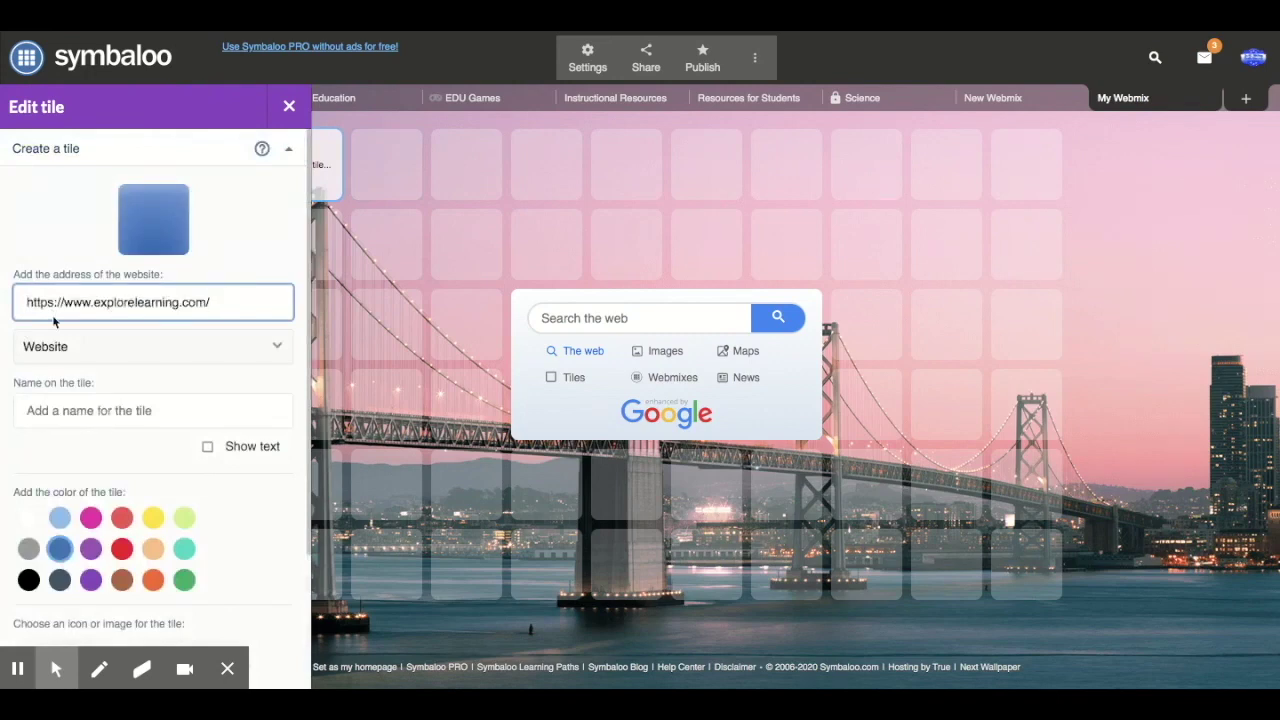
pyautogui.press('Tab')
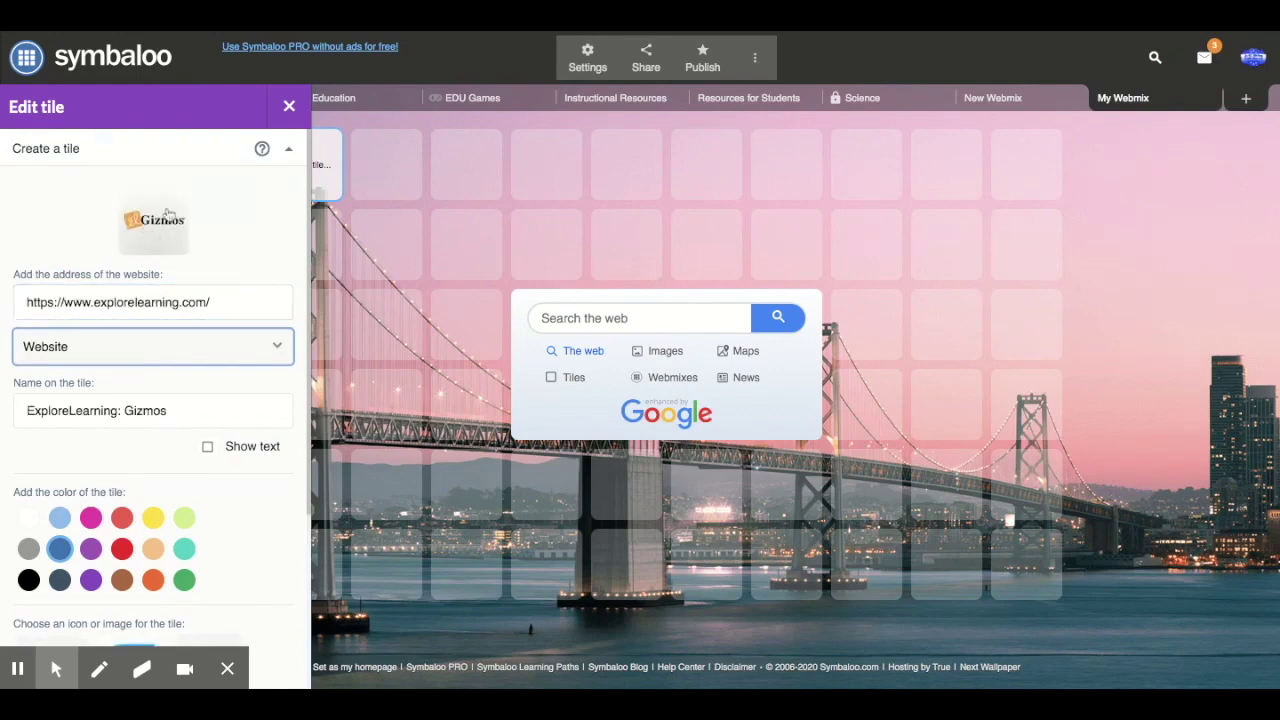
# Step: Shorten the name on the new tile to "Gizmos"
pyautogui.scroll(-3, 193, 392)
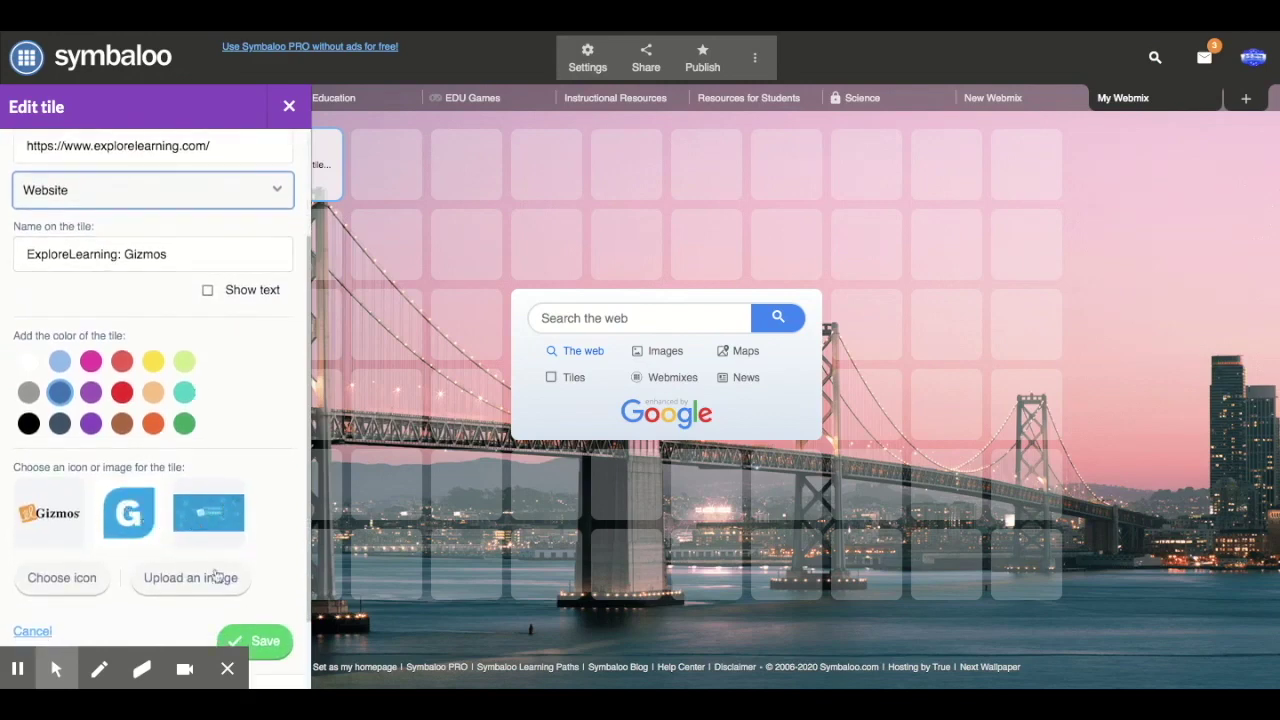
pyautogui.scroll(1, 146, 347)
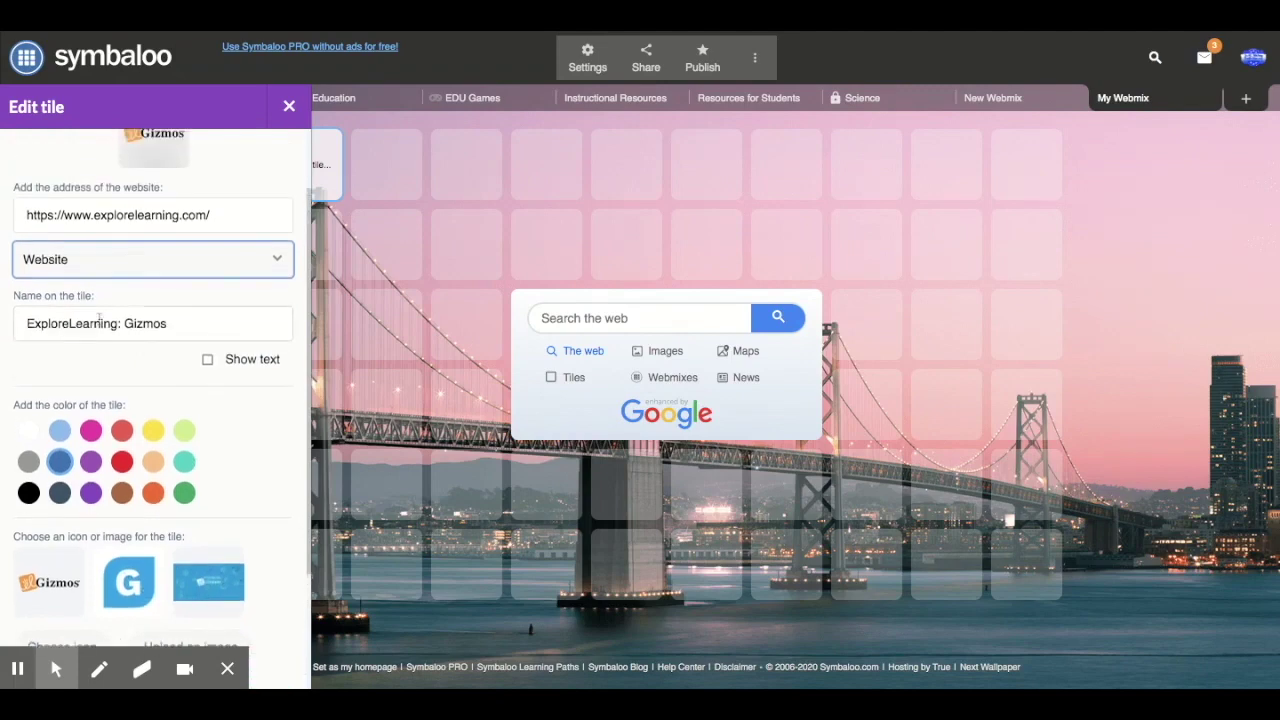
pyautogui.click(121, 324)
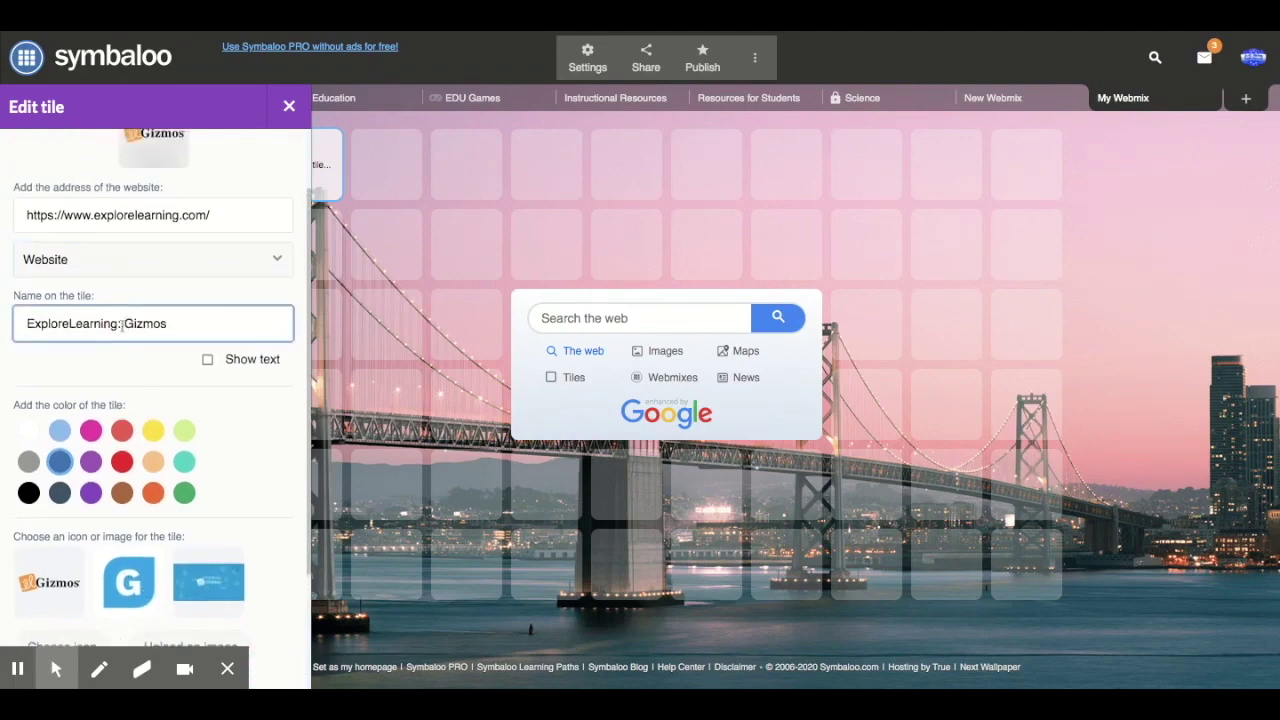
pyautogui.press('BackSpace')
pyautogui.press('BackSpace')
pyautogui.press('BackSpace')
pyautogui.press('BackSpace')
pyautogui.press('BackSpace')
pyautogui.press('BackSpace')
pyautogui.press('BackSpace')
pyautogui.press('BackSpace')
pyautogui.press('BackSpace')
pyautogui.press('BackSpace')
pyautogui.press('BackSpace')
pyautogui.press('BackSpace')
pyautogui.press('BackSpace')
pyautogui.press('BackSpace')
pyautogui.press('BackSpace')
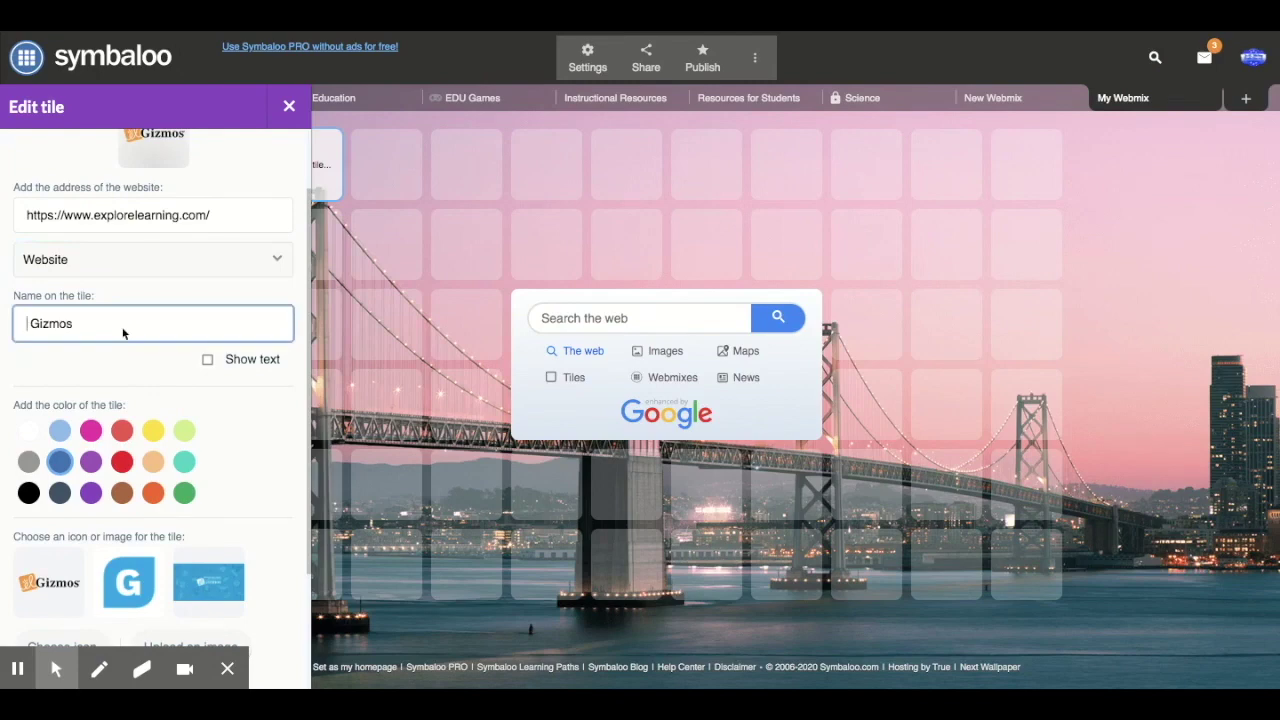
pyautogui.press('Delete')
# Step: Turn on the tile's name text and save the tile
pyautogui.click(208, 360)
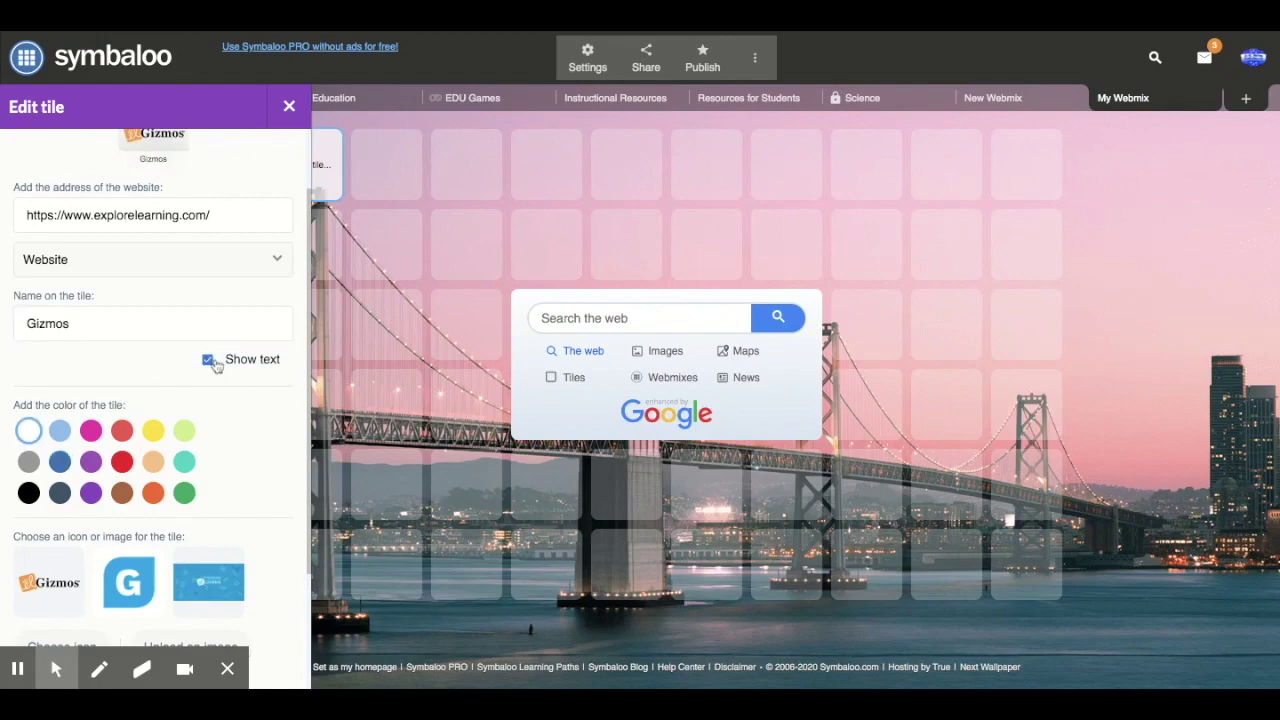
pyautogui.scroll(-3, 214, 365)
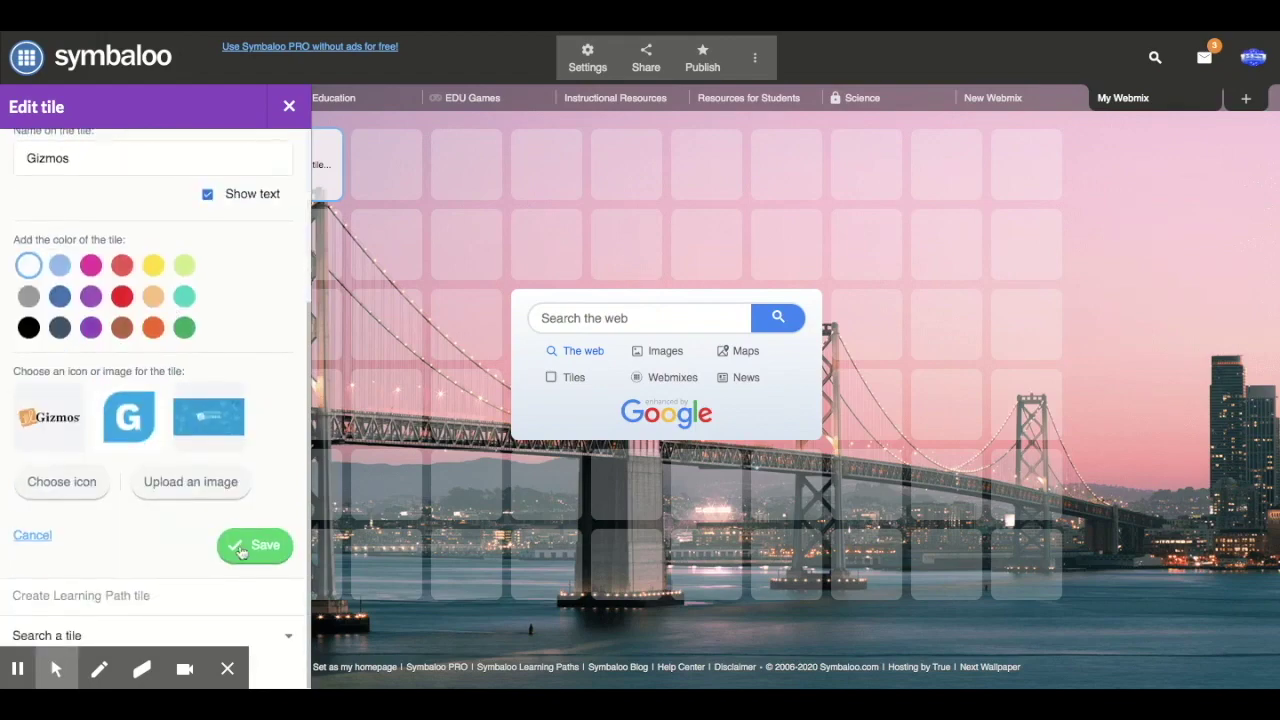
pyautogui.click(241, 551)
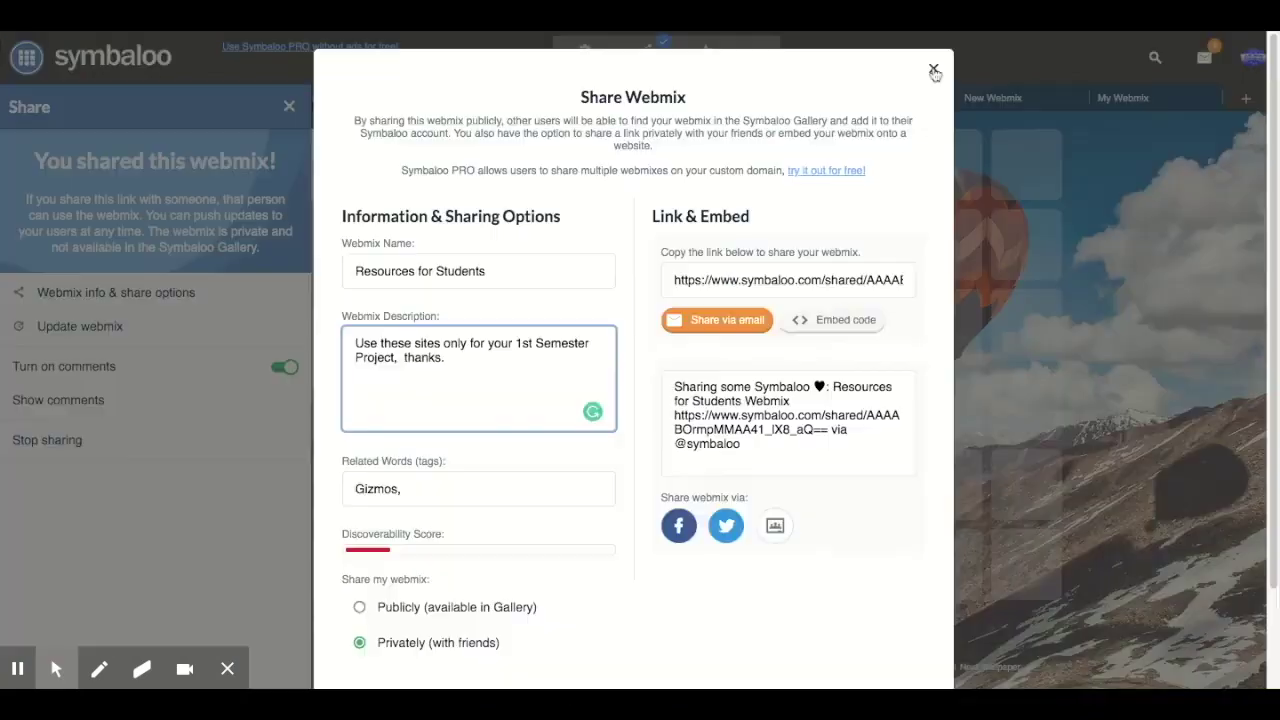
# Step: Leave the sharing options of Resources for Students and view the EDU Games and Education webmixes
pyautogui.click(1014, 63)
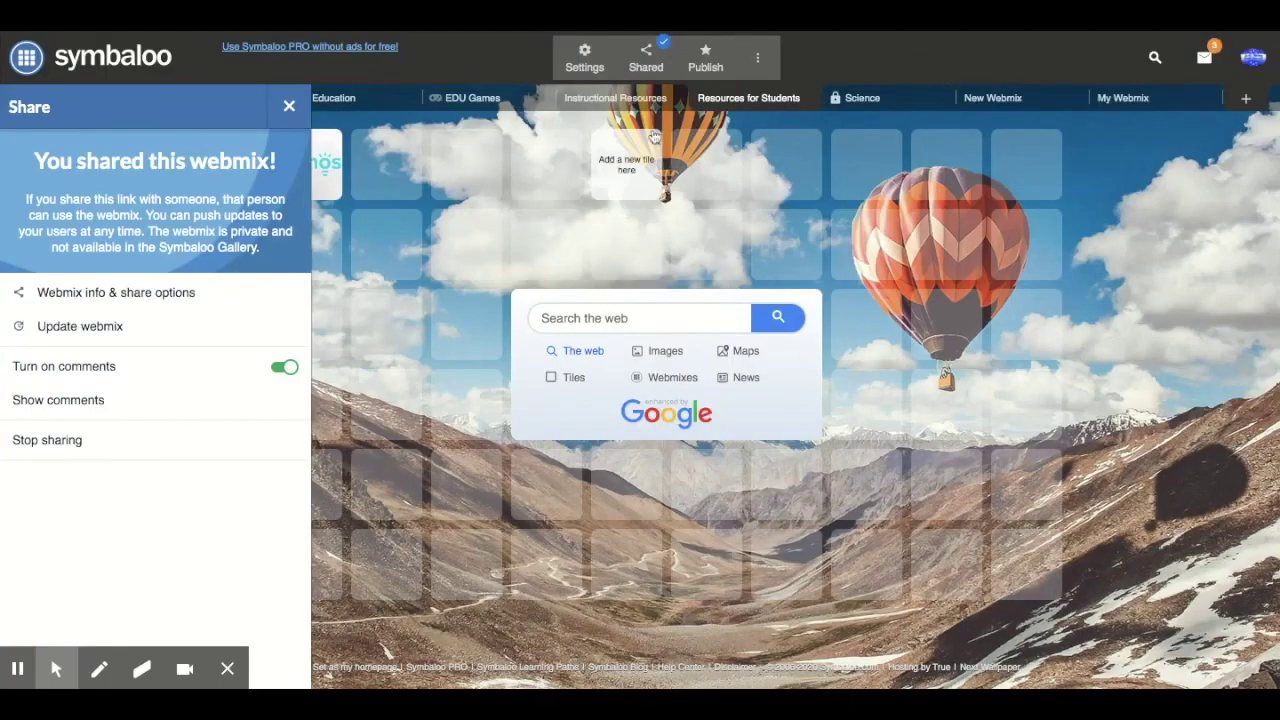
pyautogui.click(289, 107)
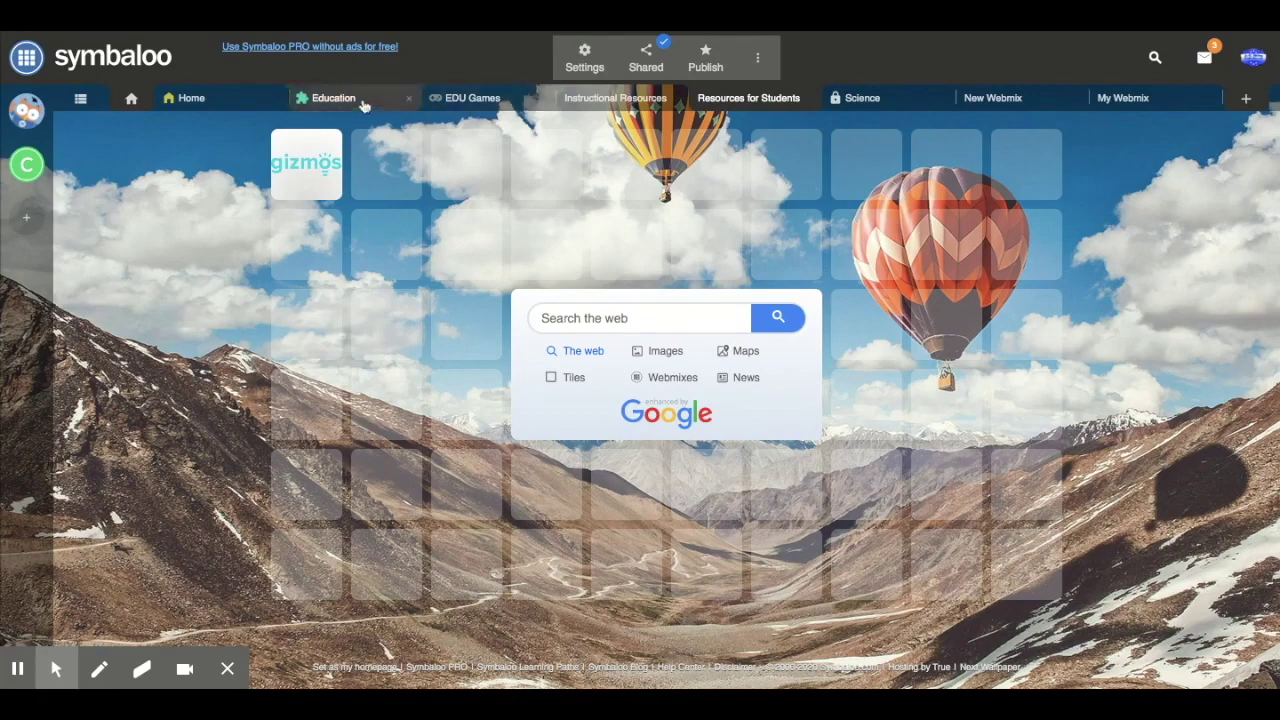
pyautogui.click(465, 98)
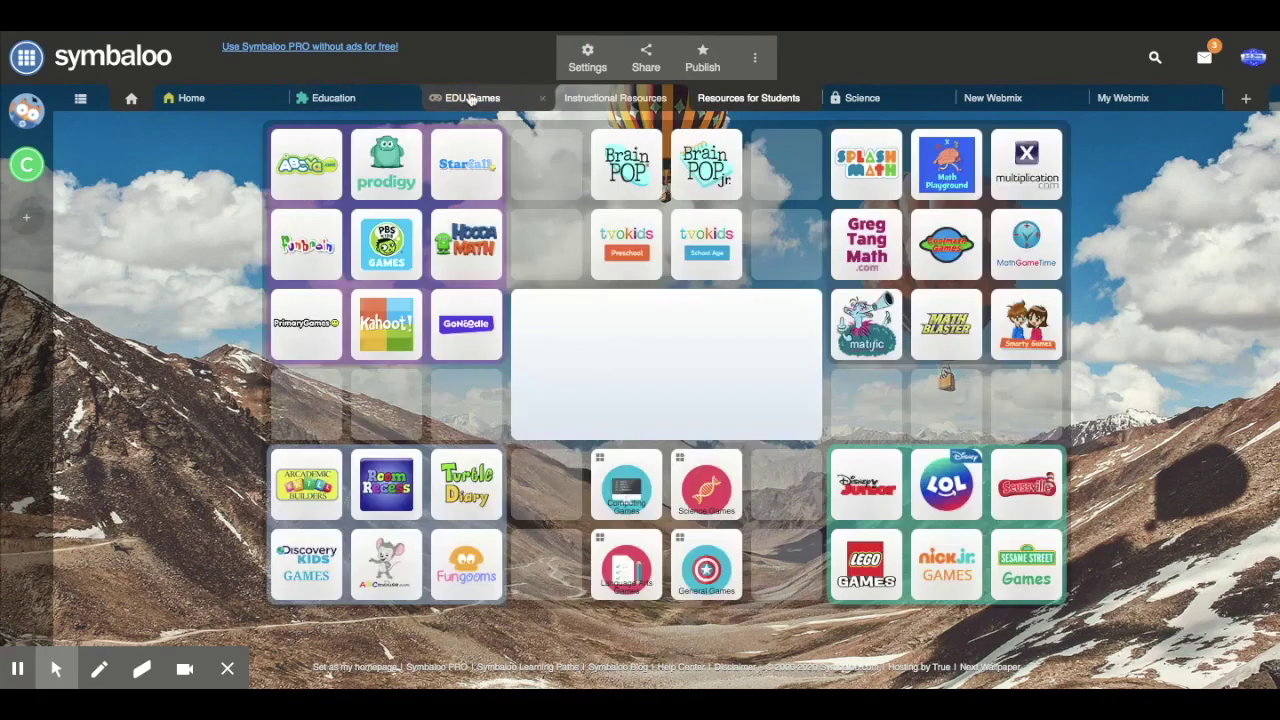
pyautogui.click(334, 100)
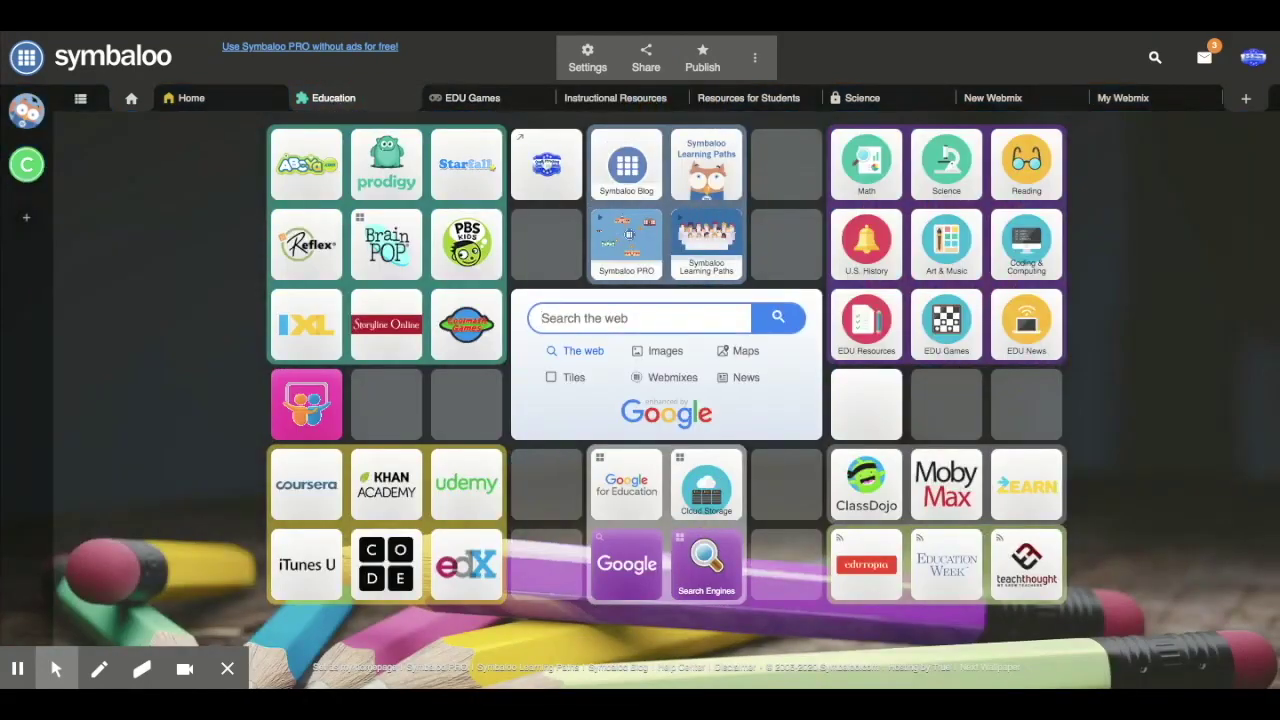
# Step: Search the Symbaloo Gallery for "symbaloo 8th grade math" and go to the second page of results
pyautogui.click(80, 98)
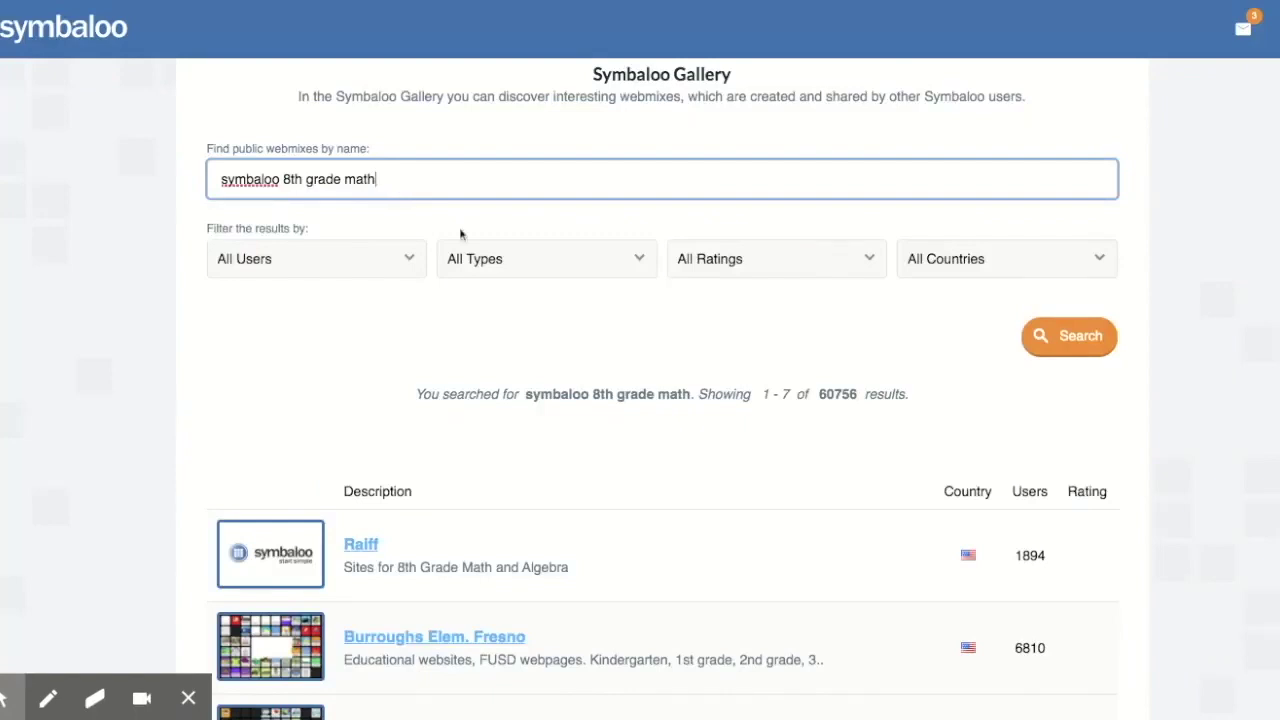
pyautogui.click(1055, 360)
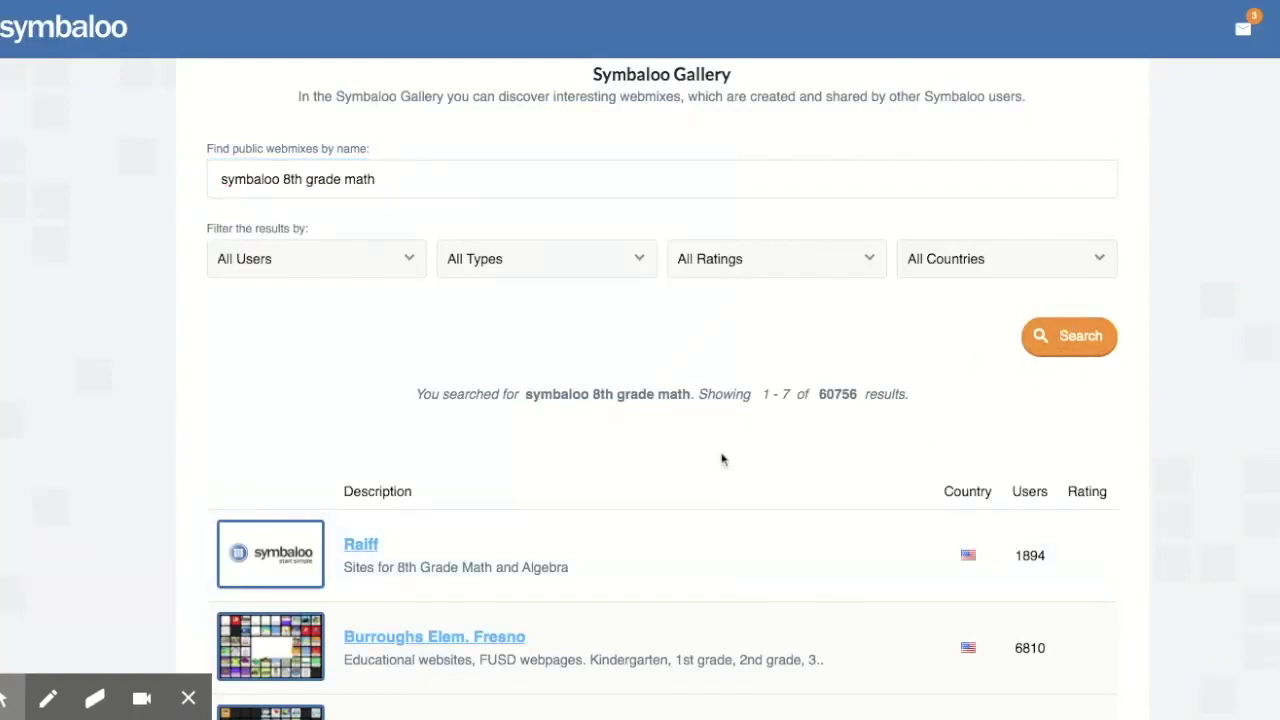
pyautogui.scroll(-5, 791, 520)
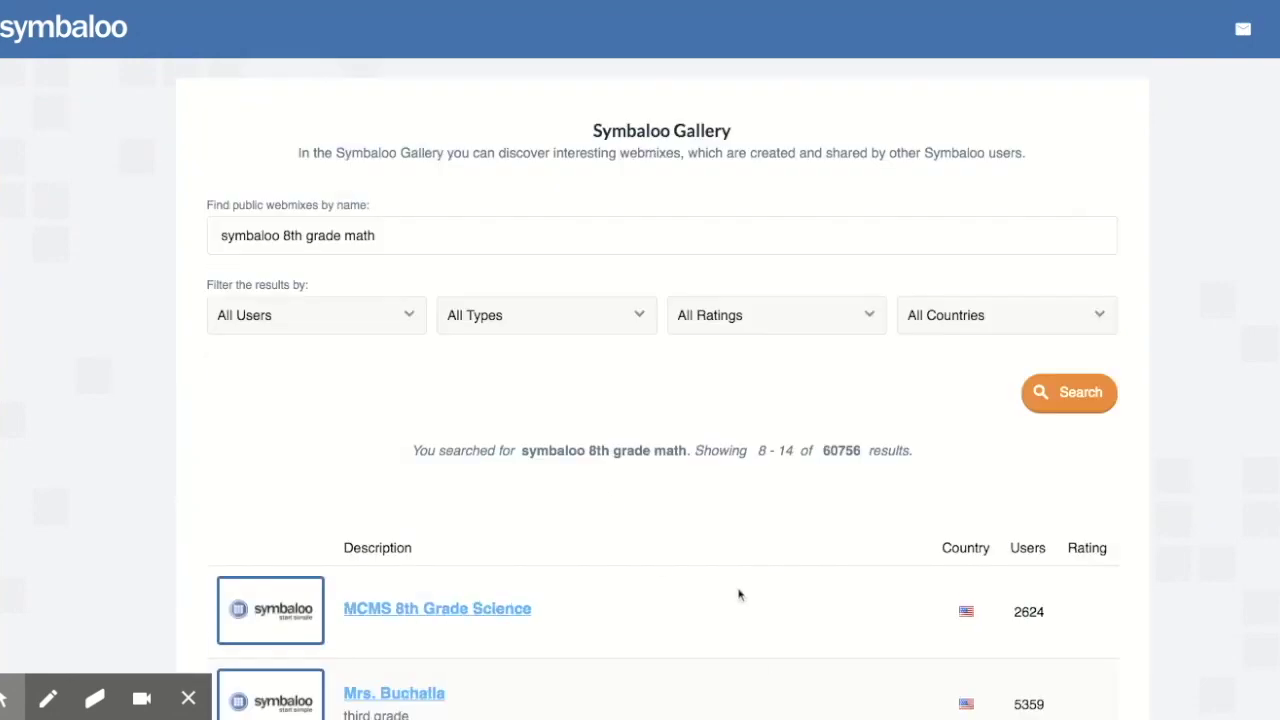
# Step: Look through the webmixes listed on the second page of gallery results
pyautogui.scroll(-4, 737, 590)
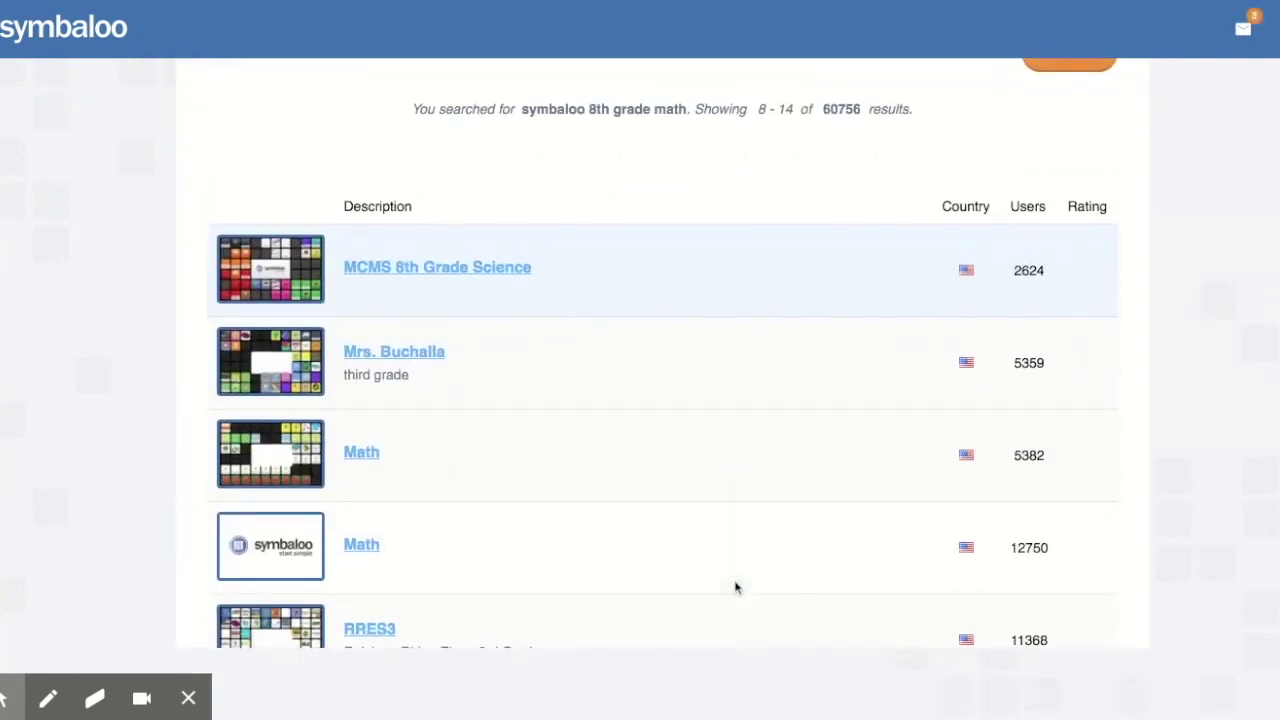
pyautogui.scroll(-1, 737, 586)
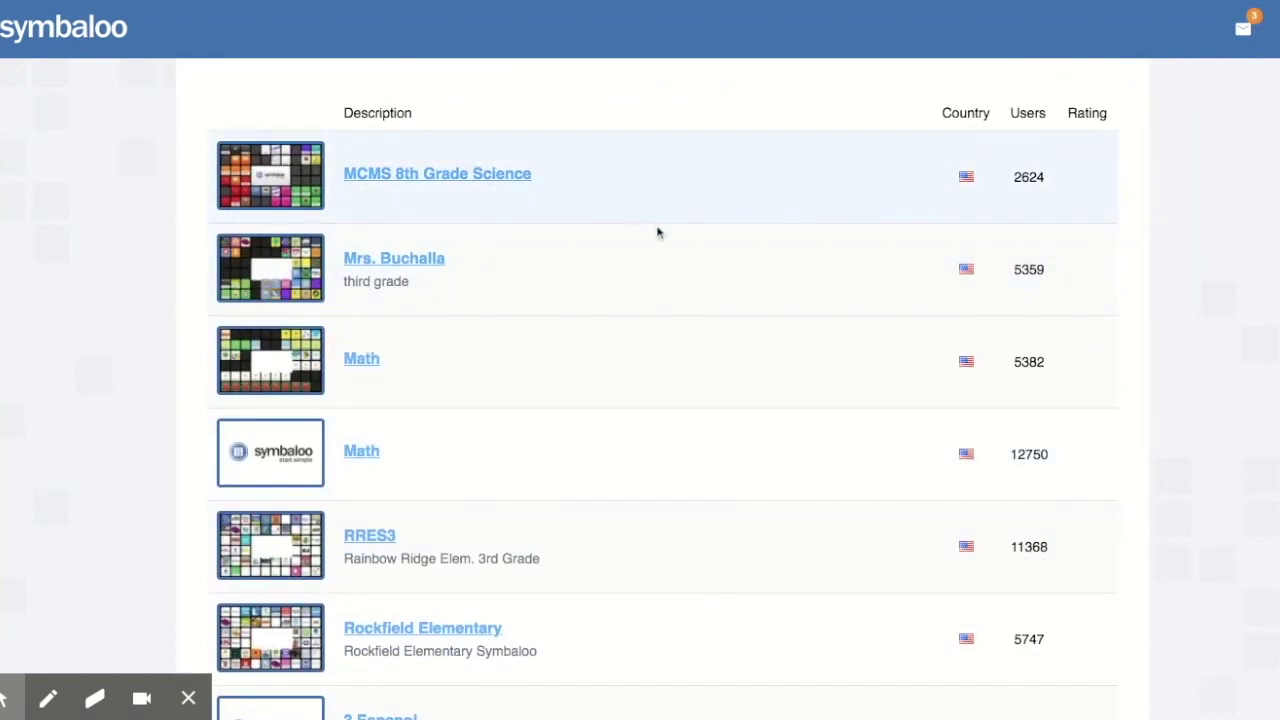
pyautogui.scroll(-1, 700, 525)
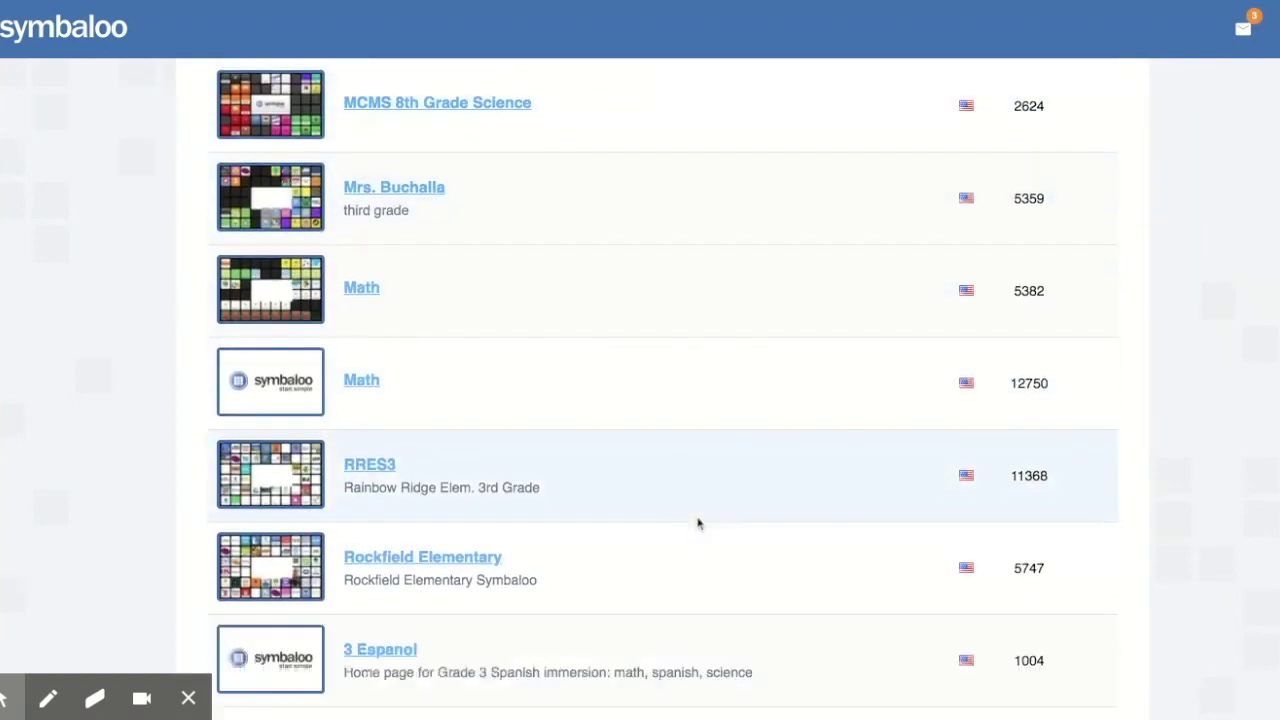
pyautogui.scroll(-3, 698, 523)
pyautogui.scroll(6, 698, 523)
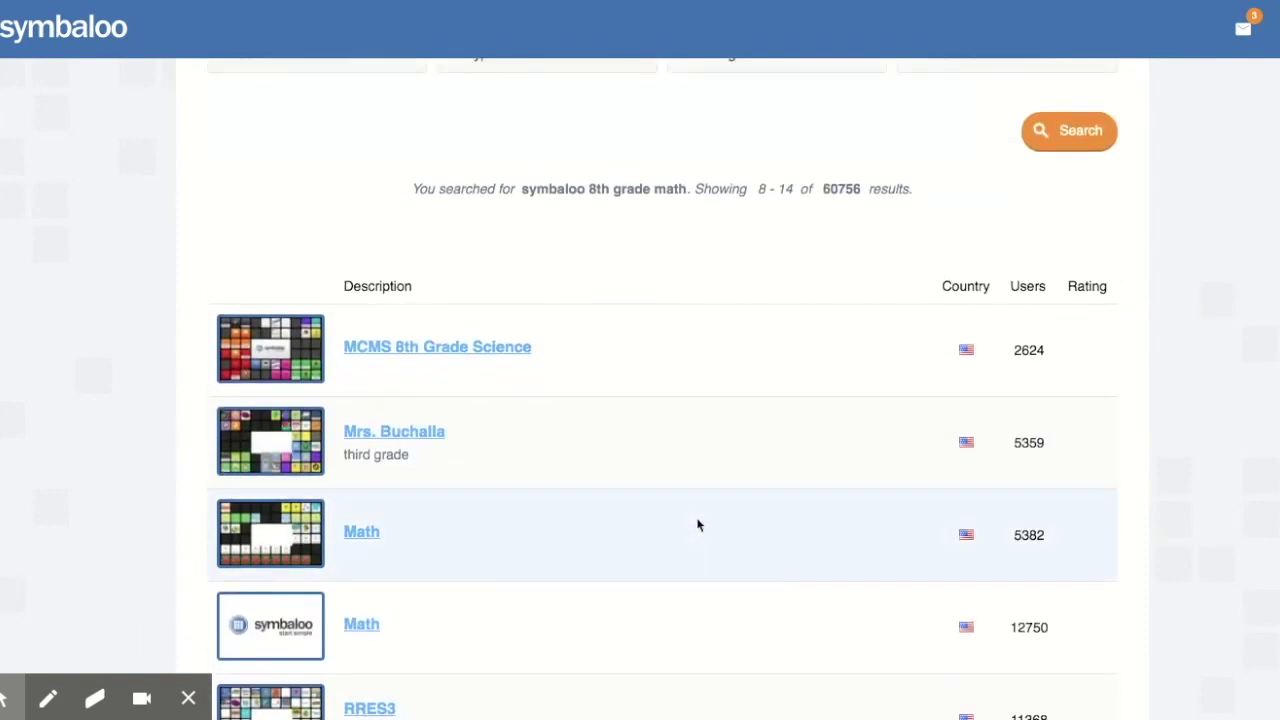
pyautogui.scroll(2, 698, 525)
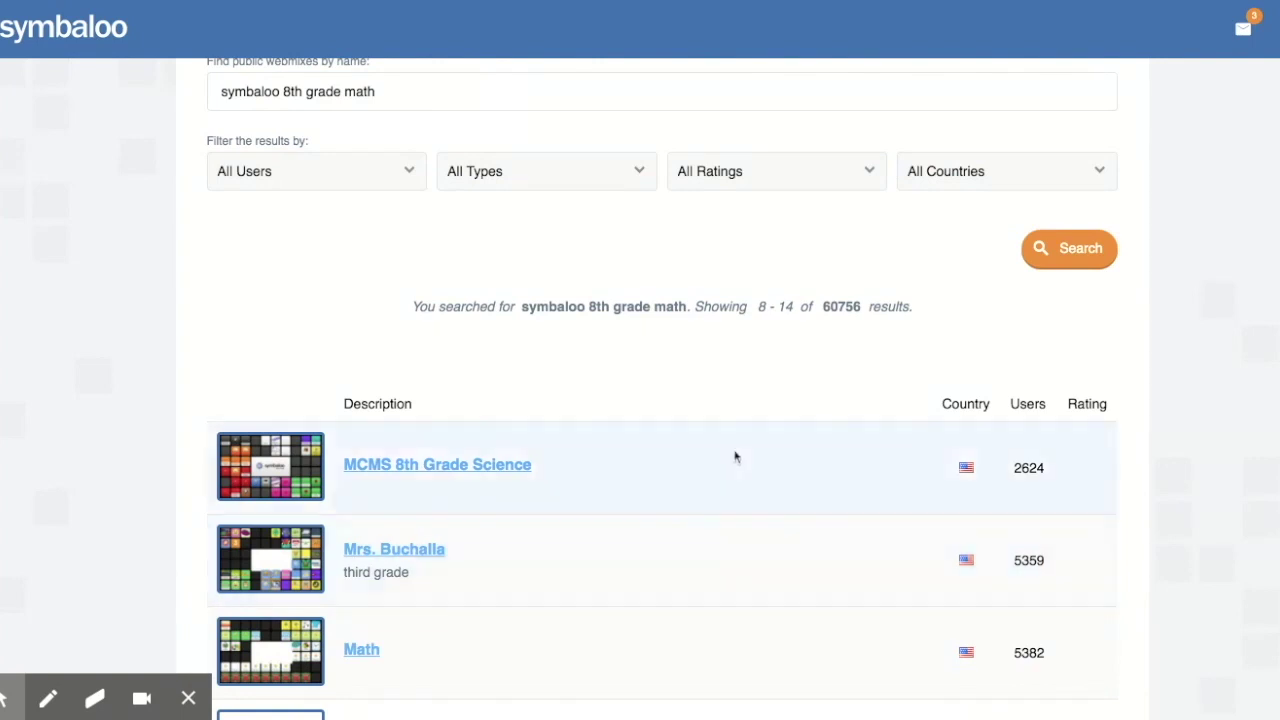
pyautogui.scroll(3, 685, 421)
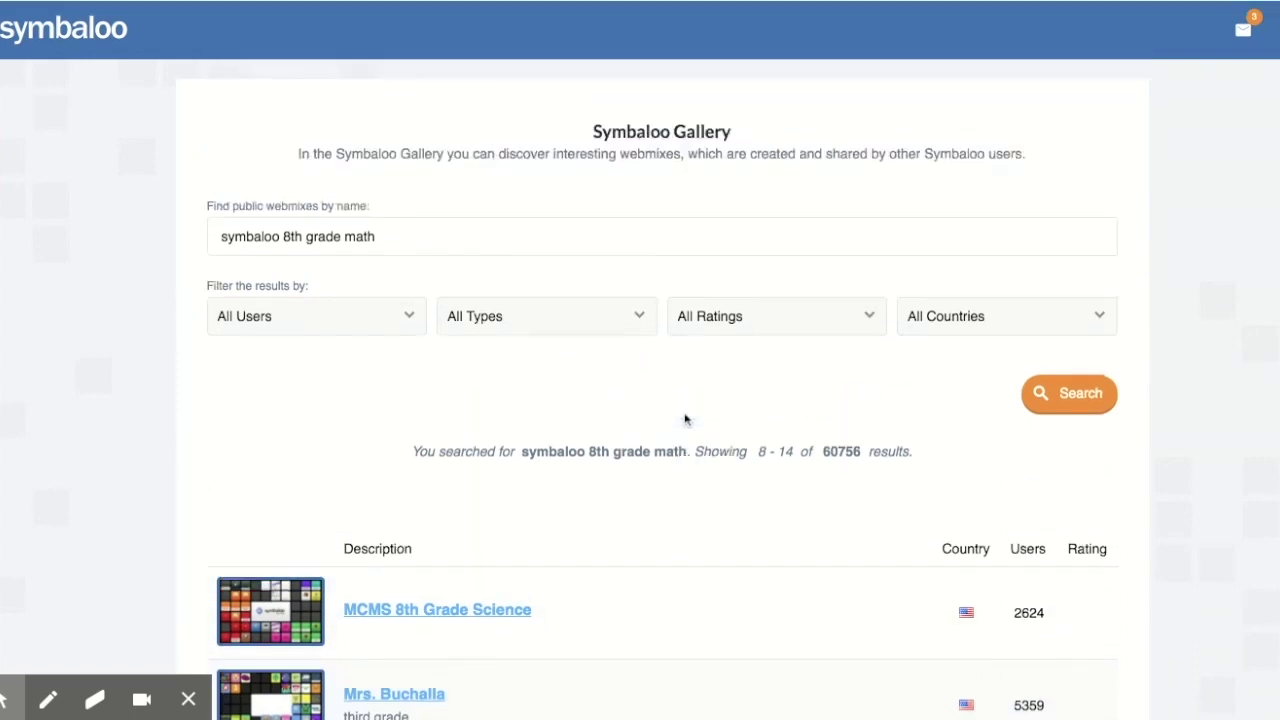